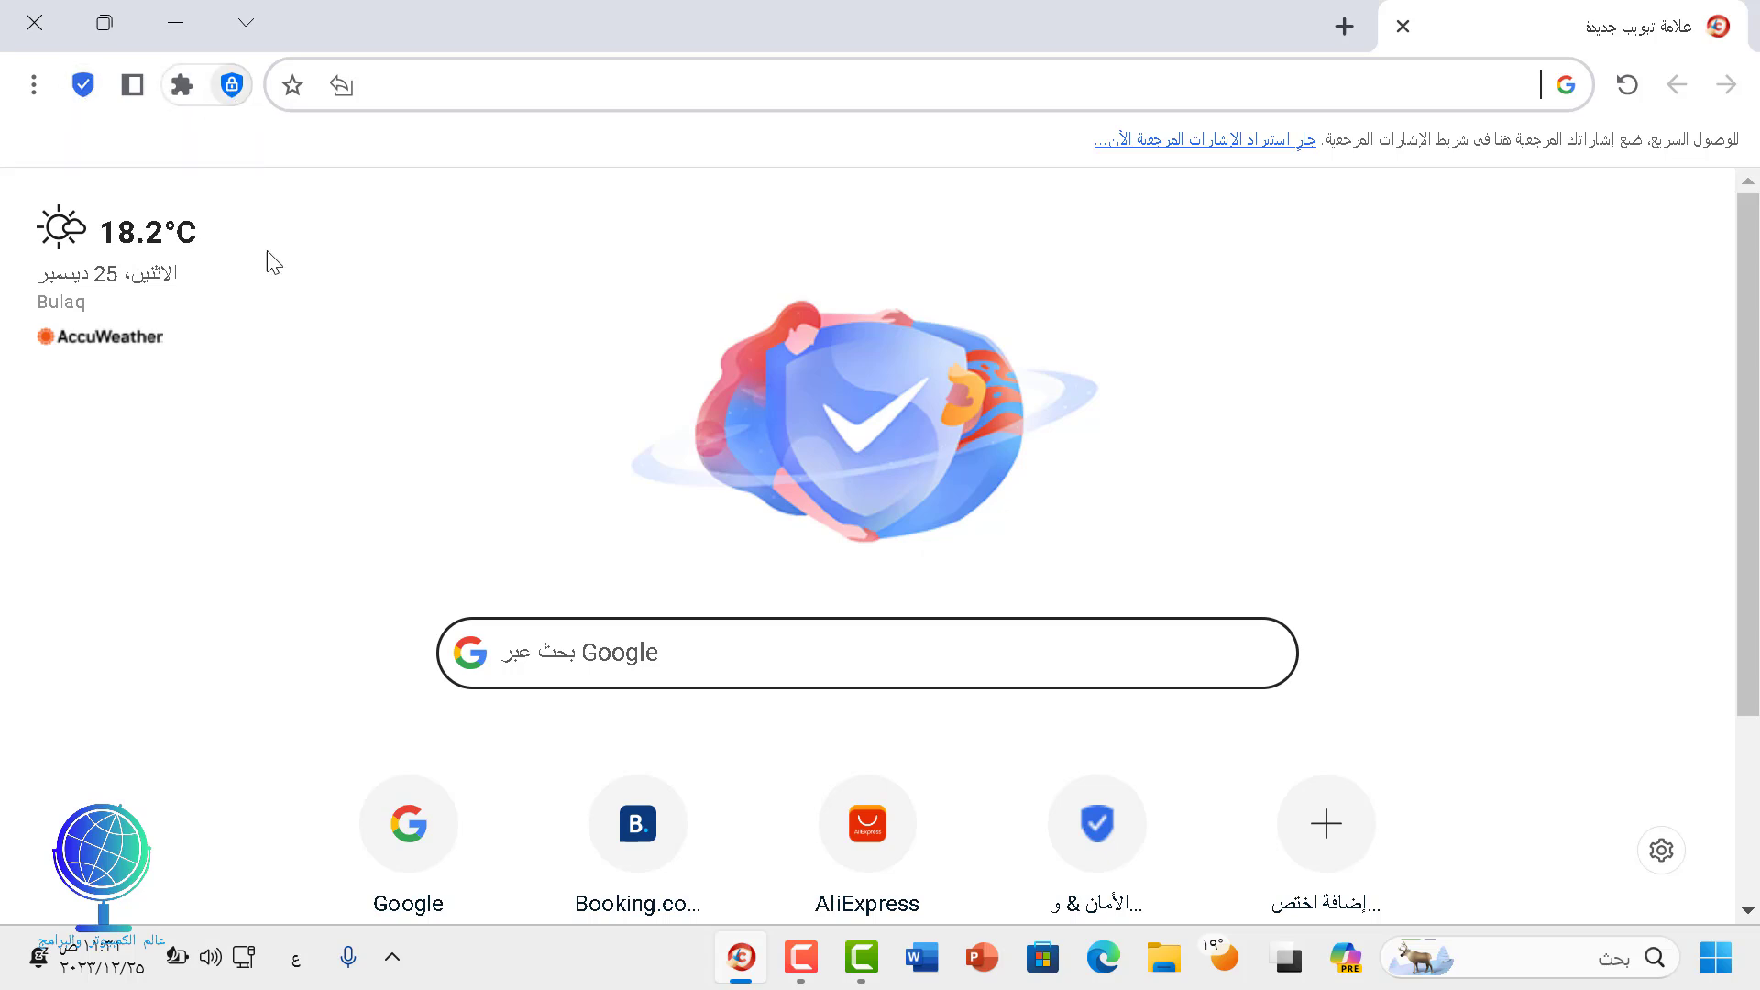
Step: Open the Google home page from the new tab page's shortcuts
click(426, 834)
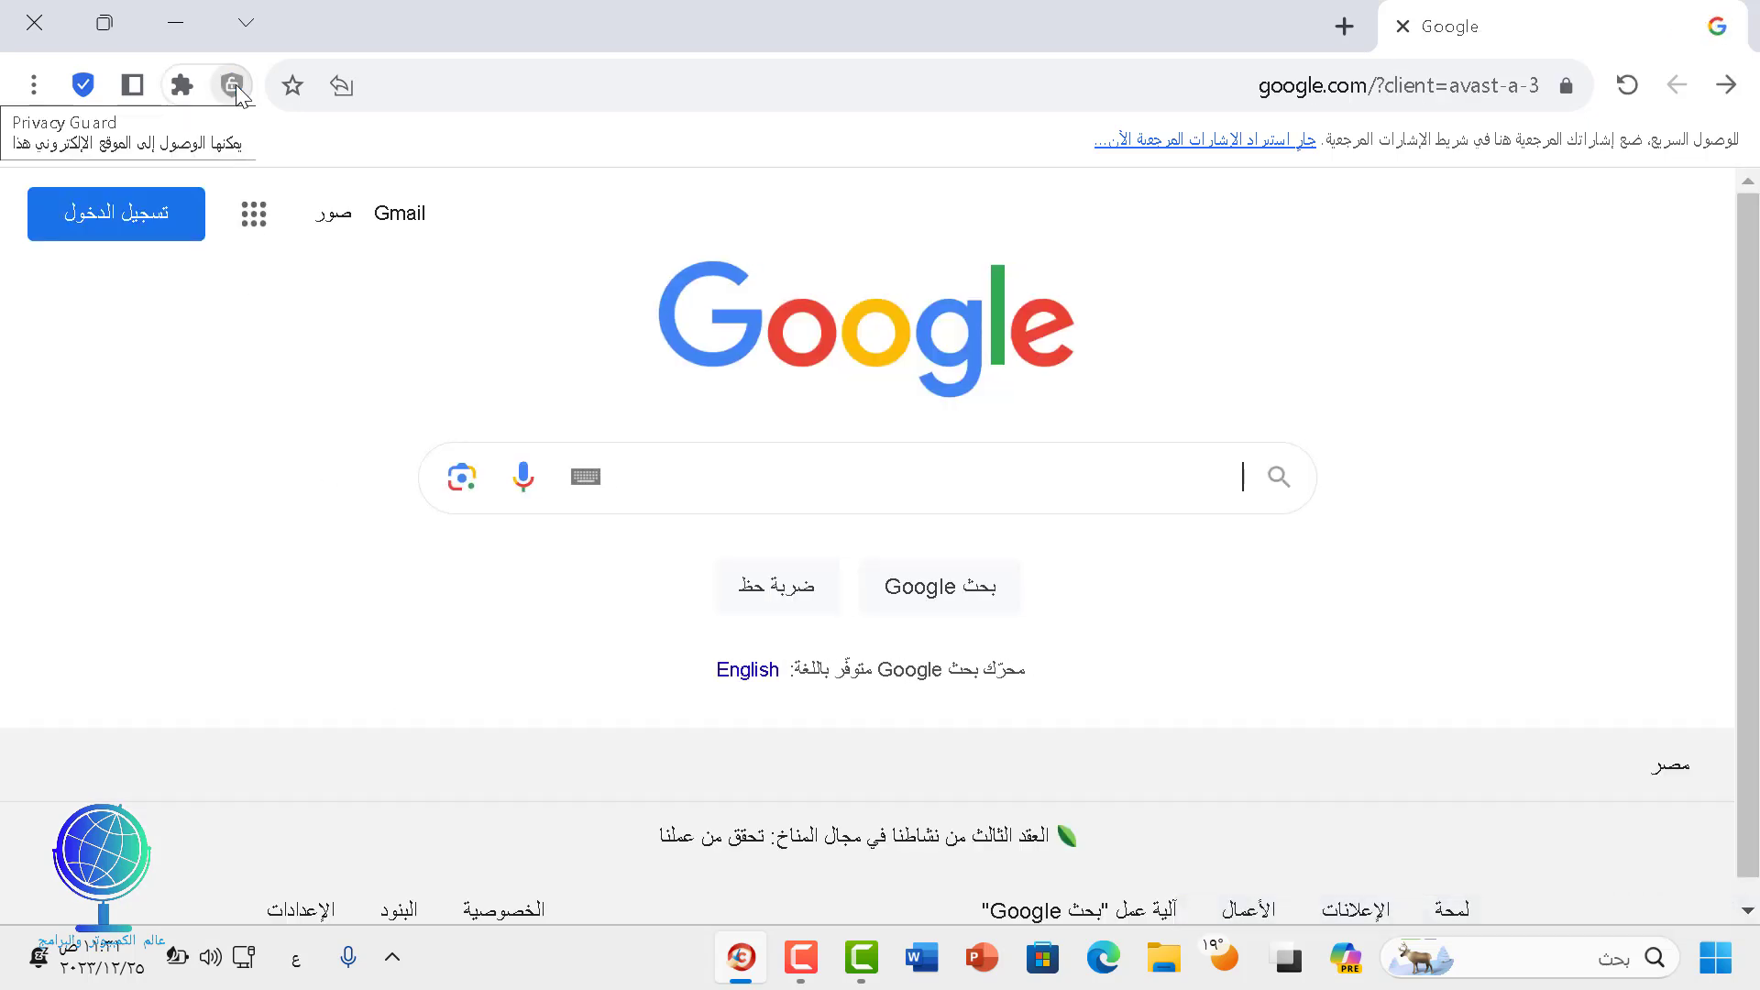
Step: Open the Security & Privacy Center (مركز الأمان & والخصوصية) and review its protection and cleaning features
click(84, 88)
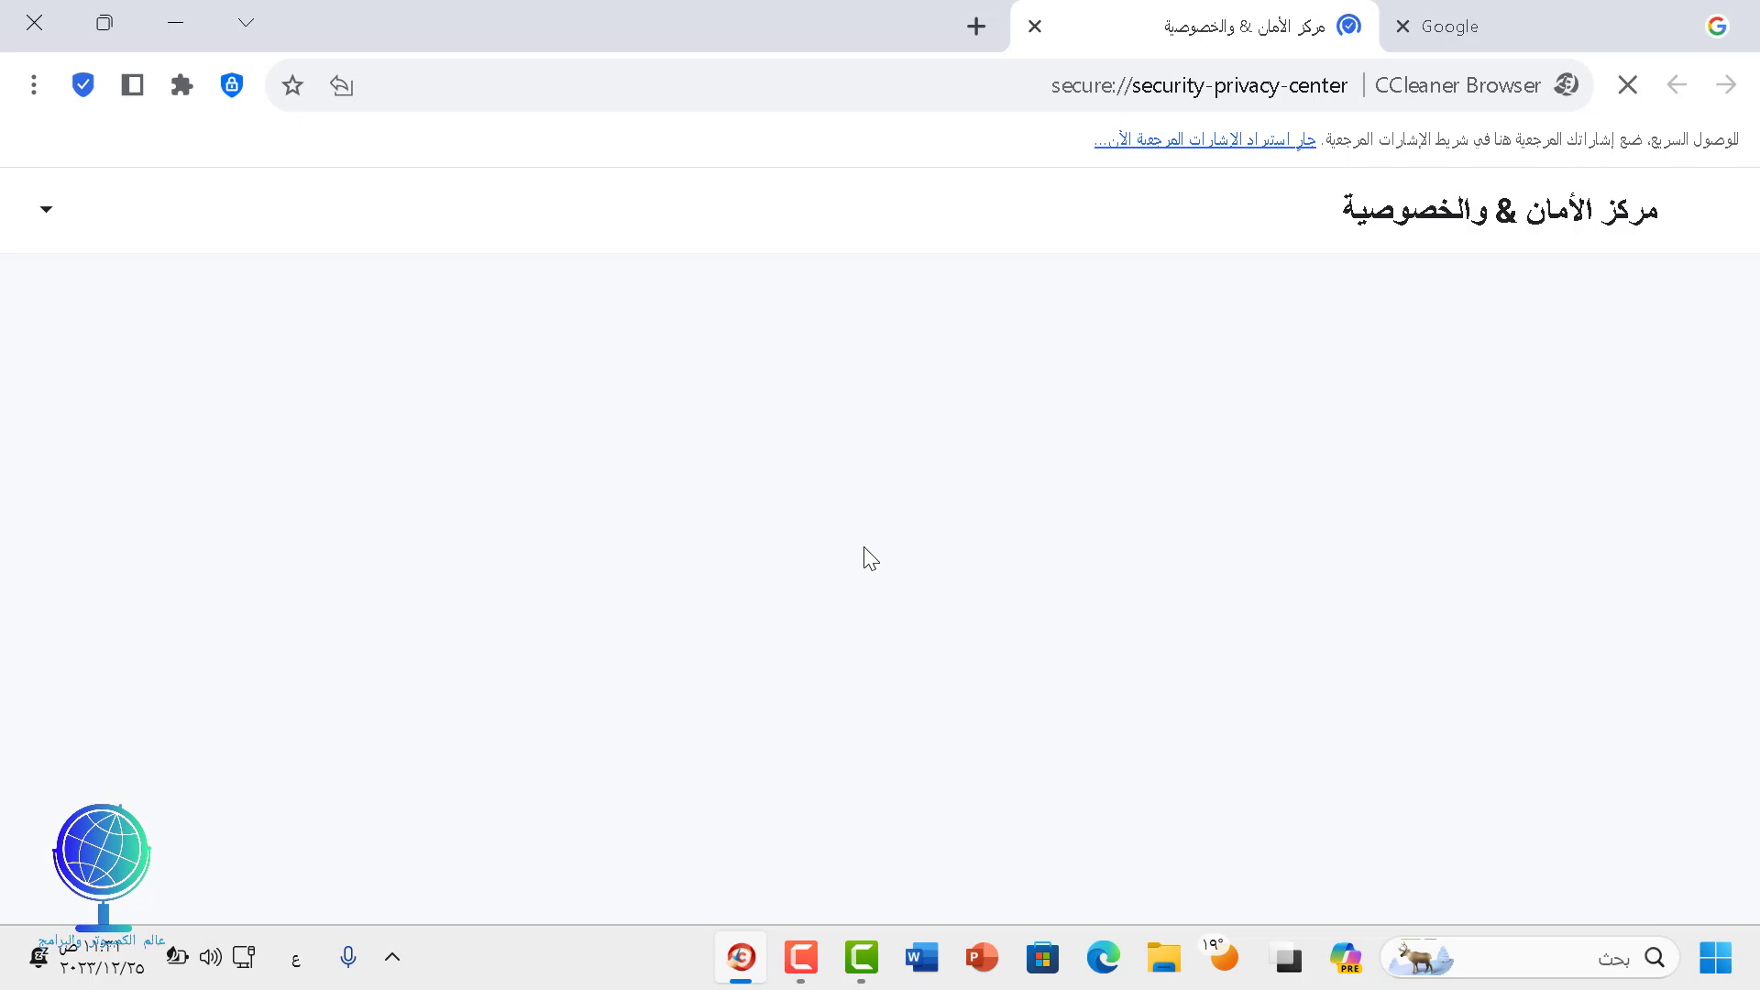
scroll(864, 561, down, 2)
scroll(954, 569, up, 4)
scroll(1021, 582, down, 3)
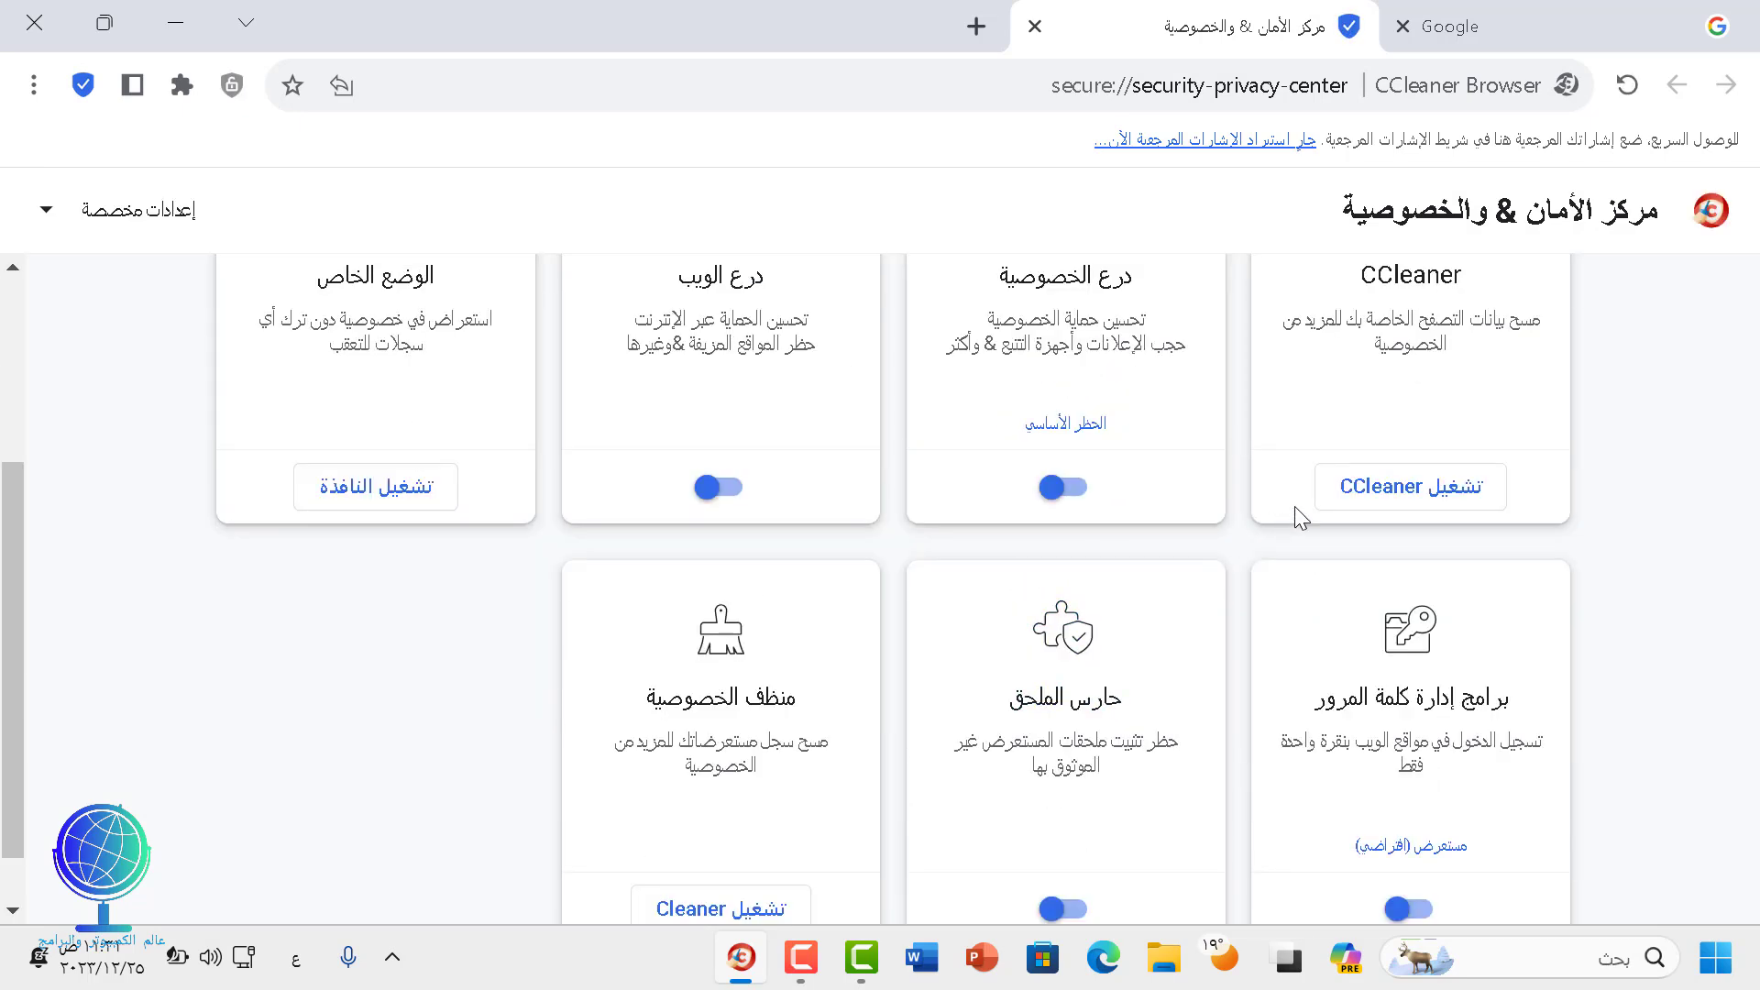
scroll(1296, 509, up, 2)
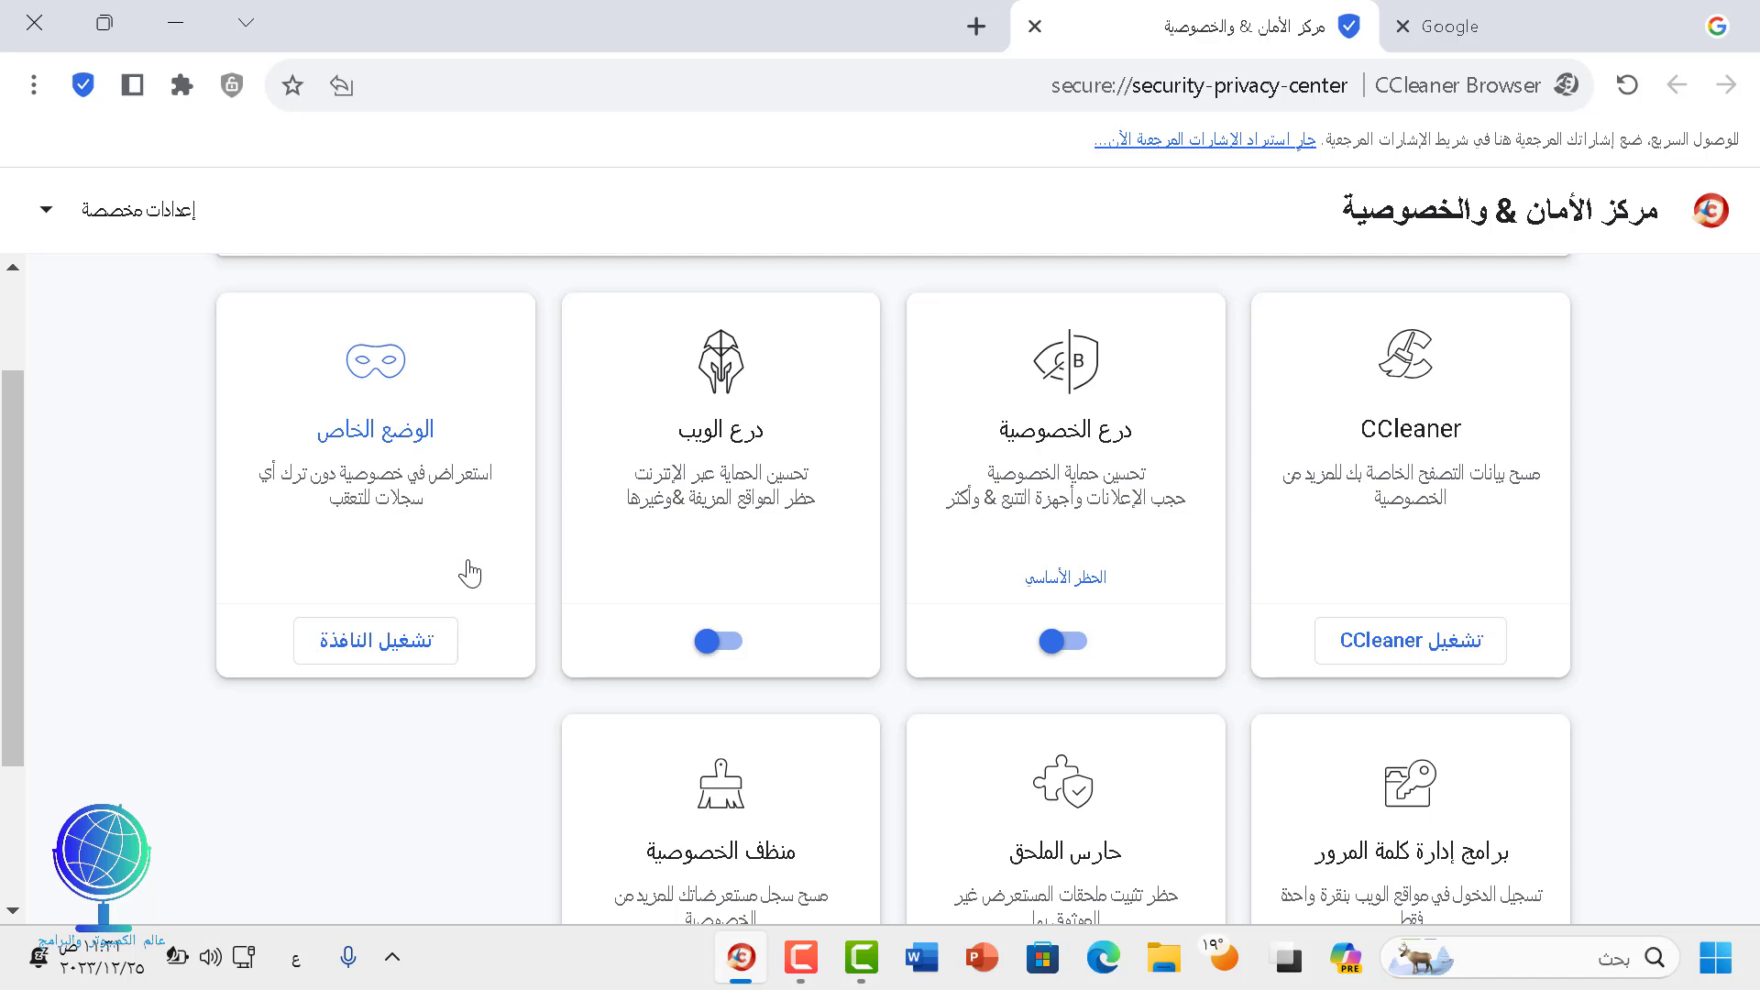
scroll(471, 574, down, 2)
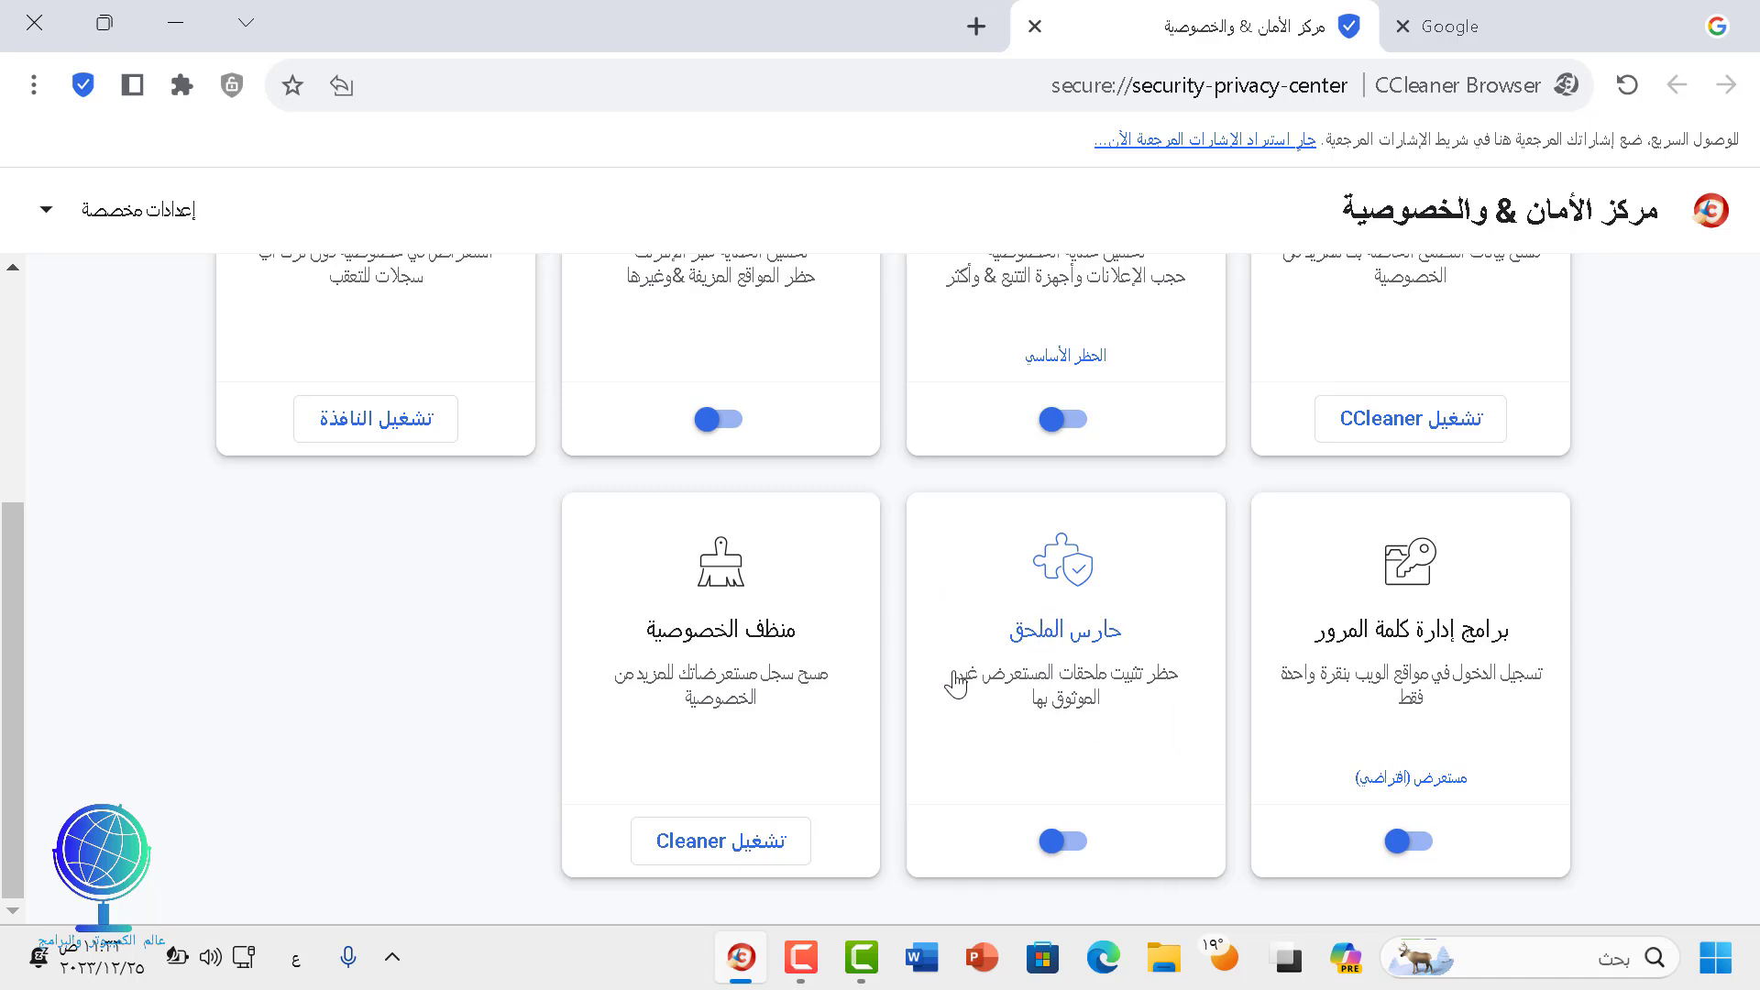
scroll(891, 656, up, 4)
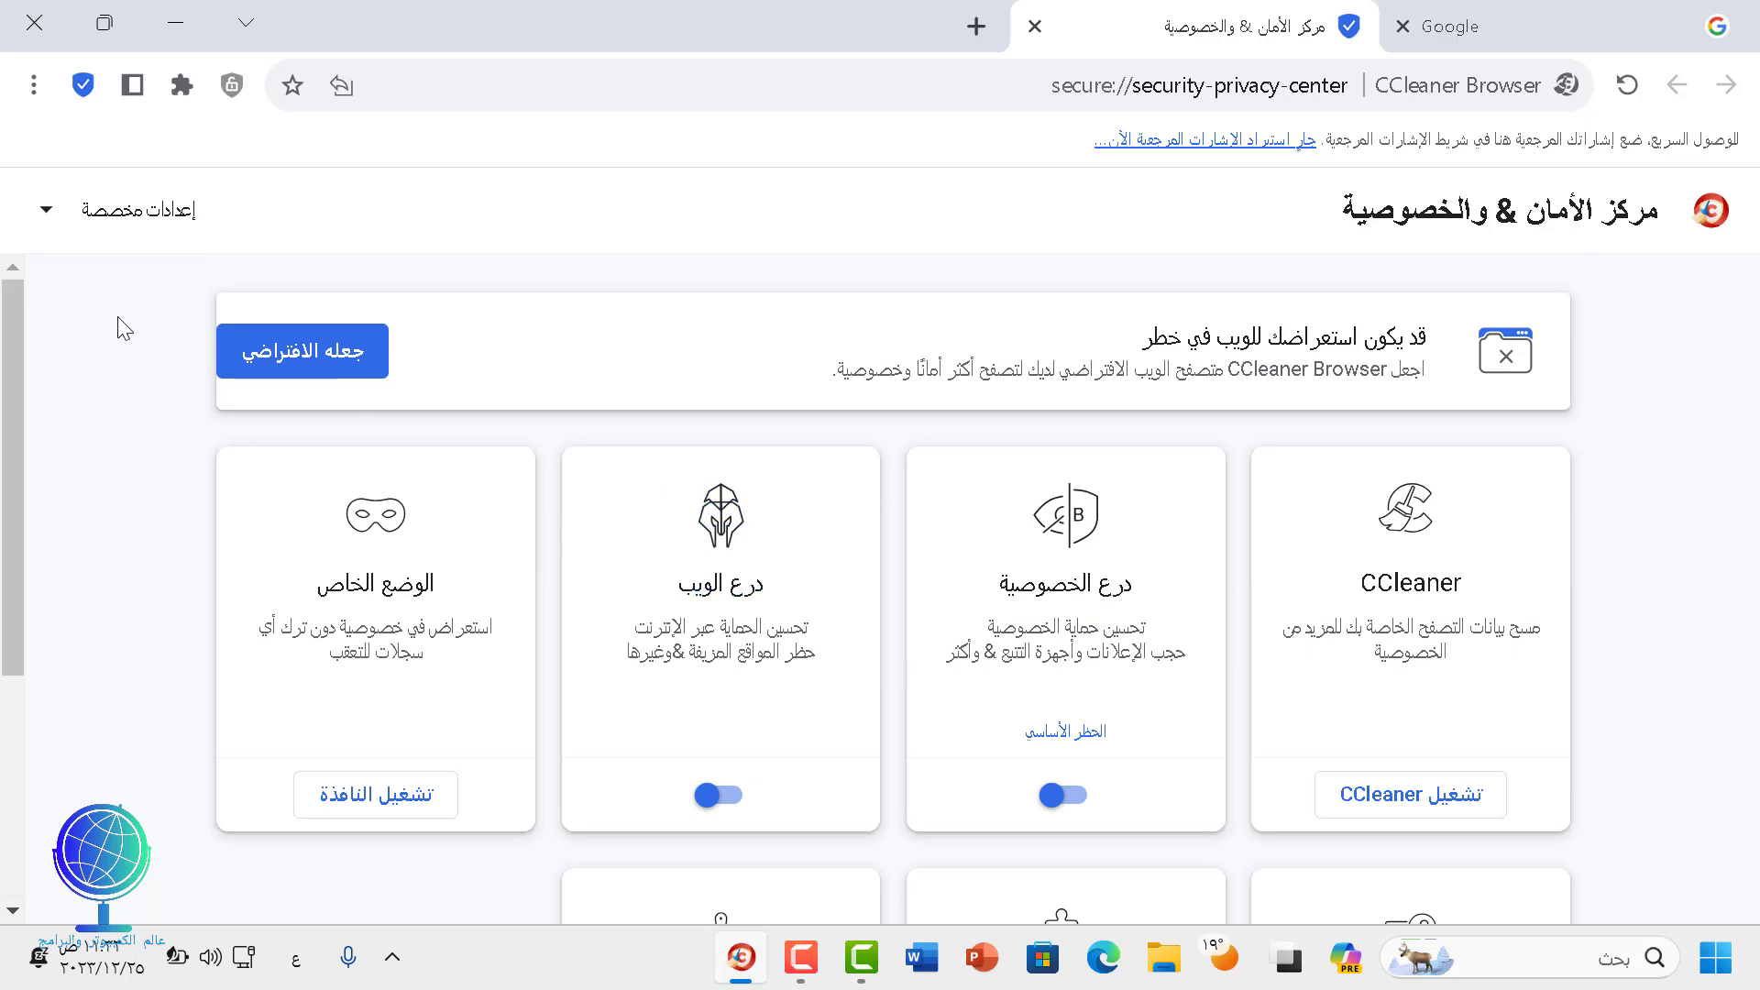
Step: Open the browser settings and go to the Appearance (المظهر) section
click(33, 85)
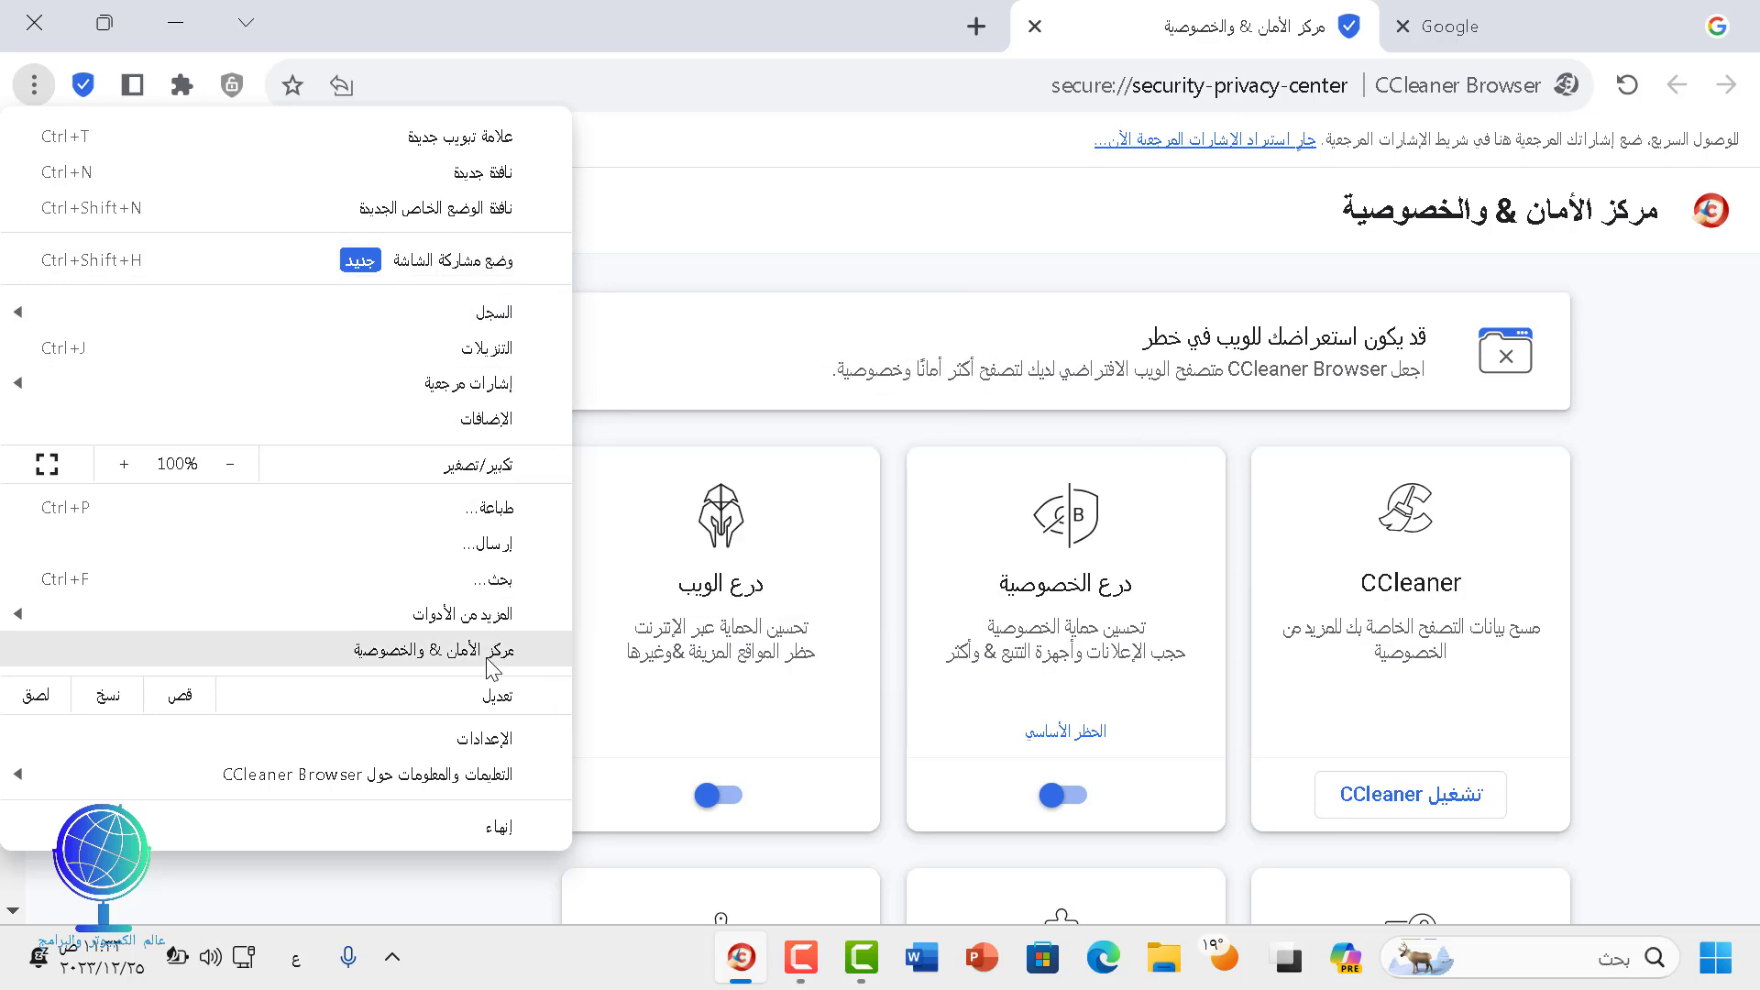
click(483, 738)
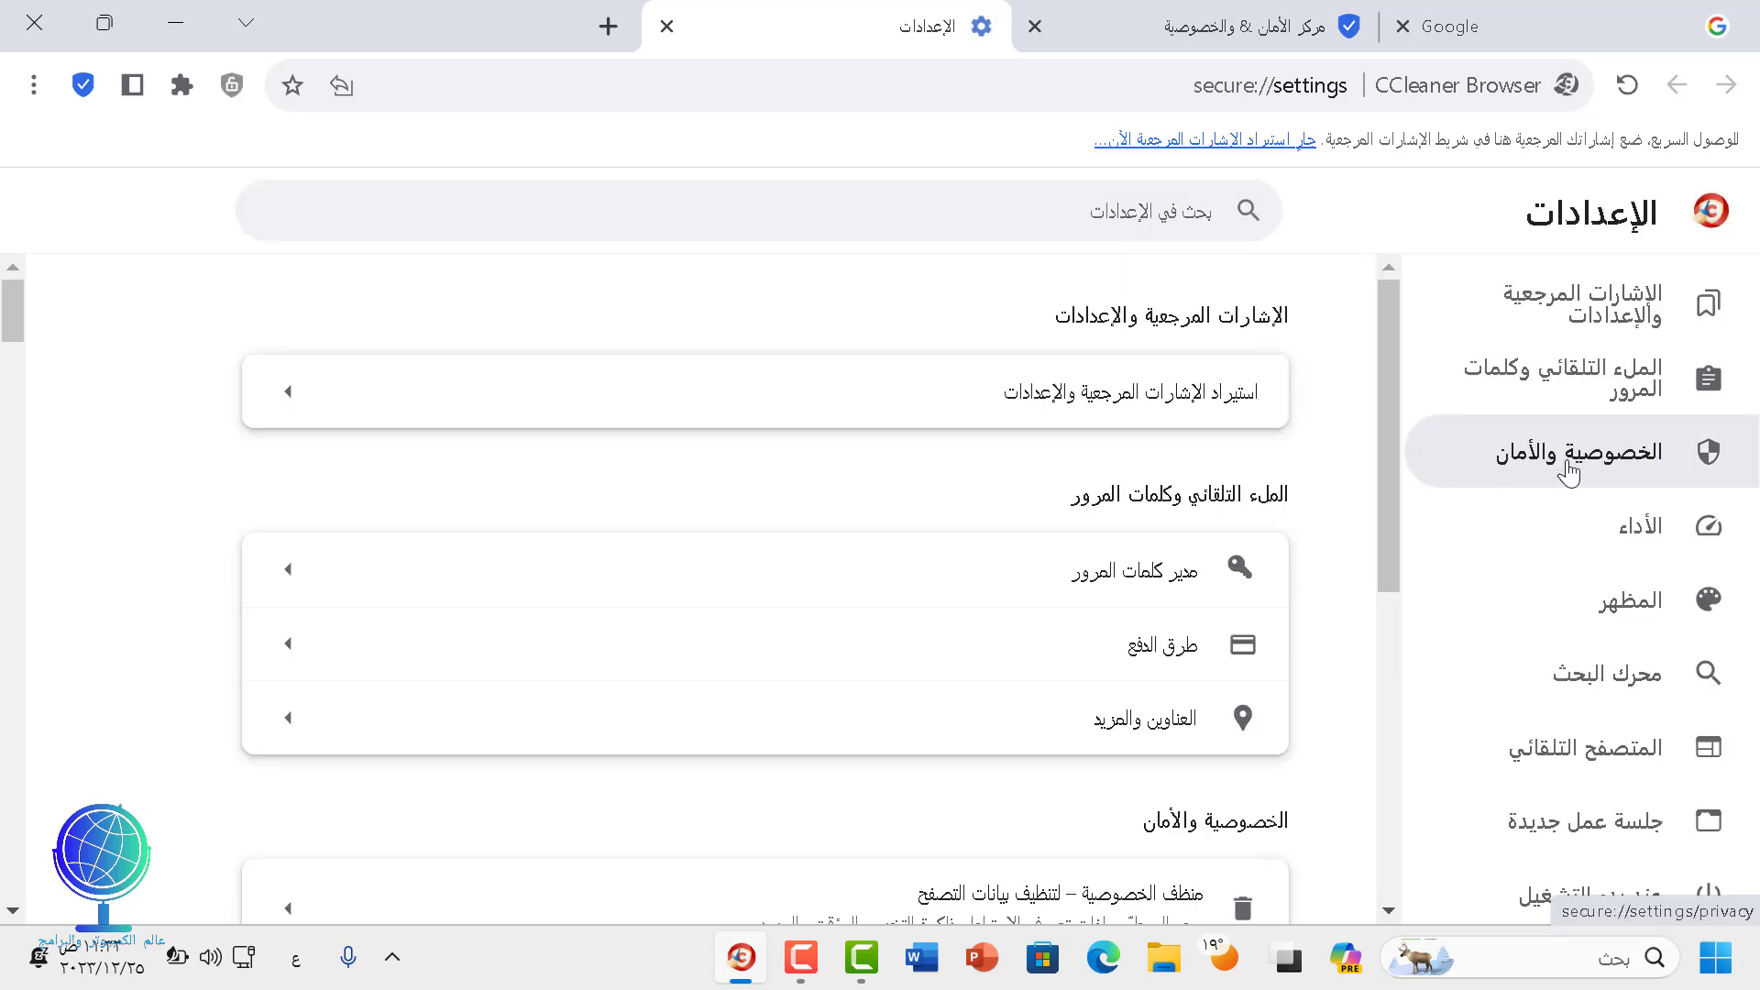
click(1642, 619)
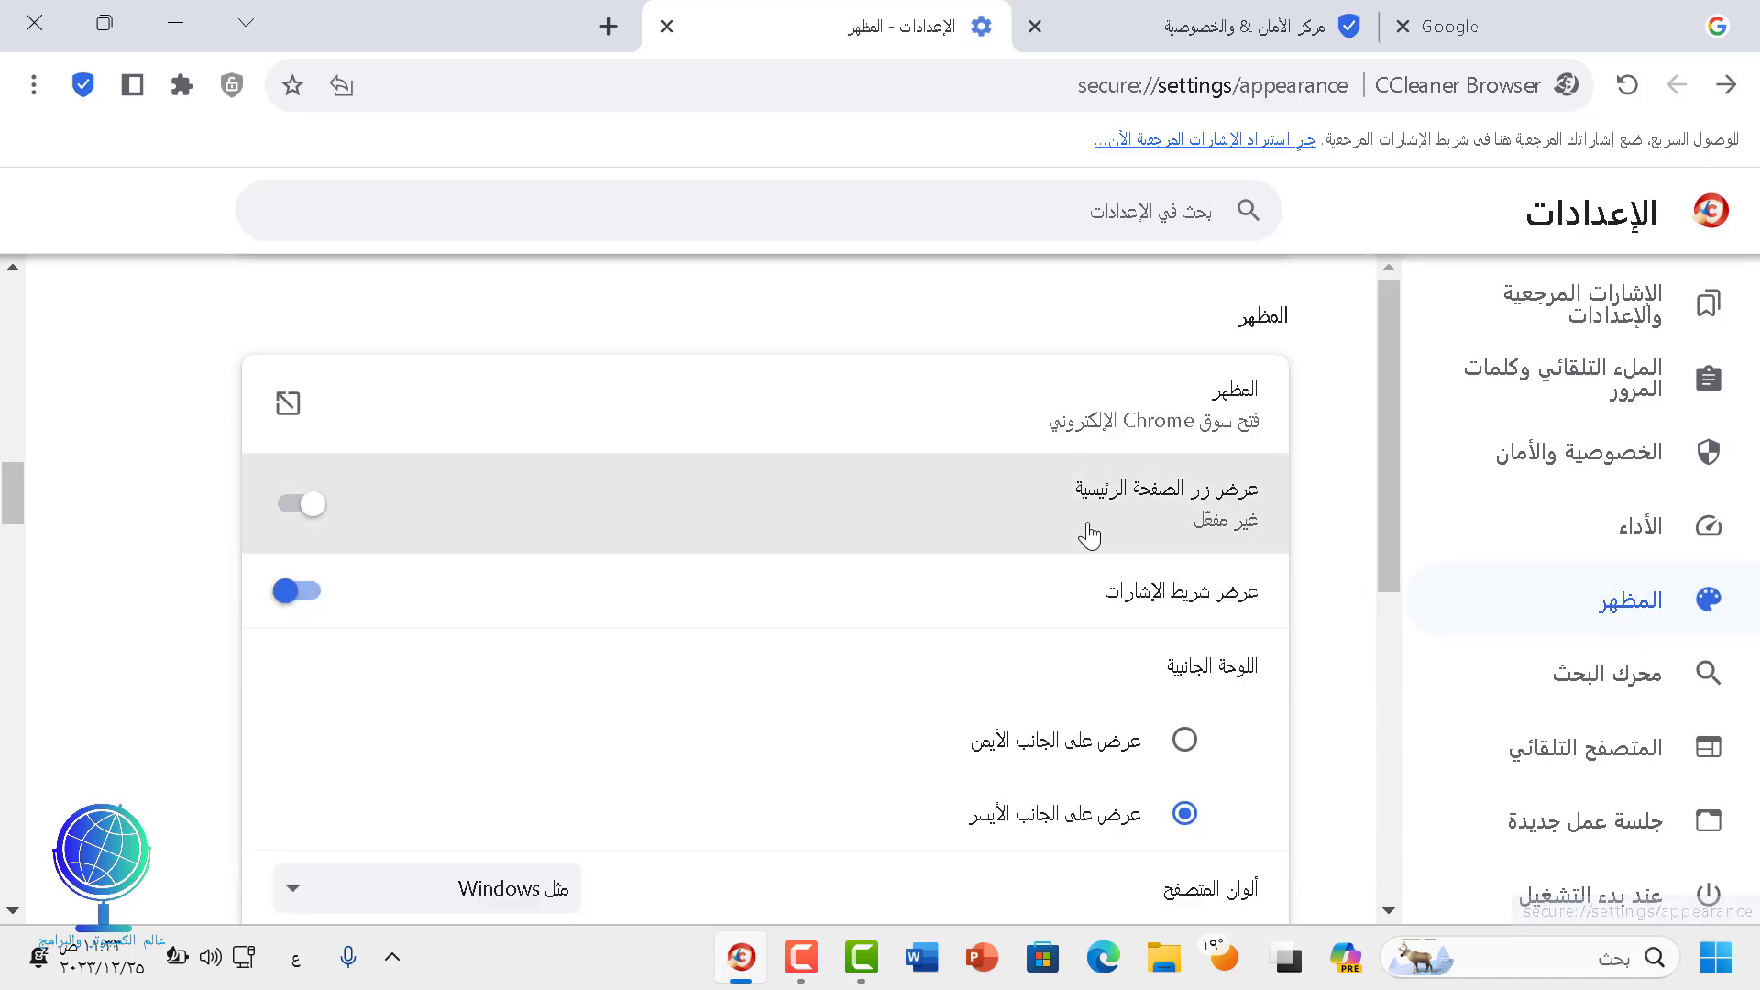
Step: Try the dark (غامق) and light (فاتح) browser colours, and return the setting to match Windows (مثل Windows)
scroll(1034, 564, down, 5)
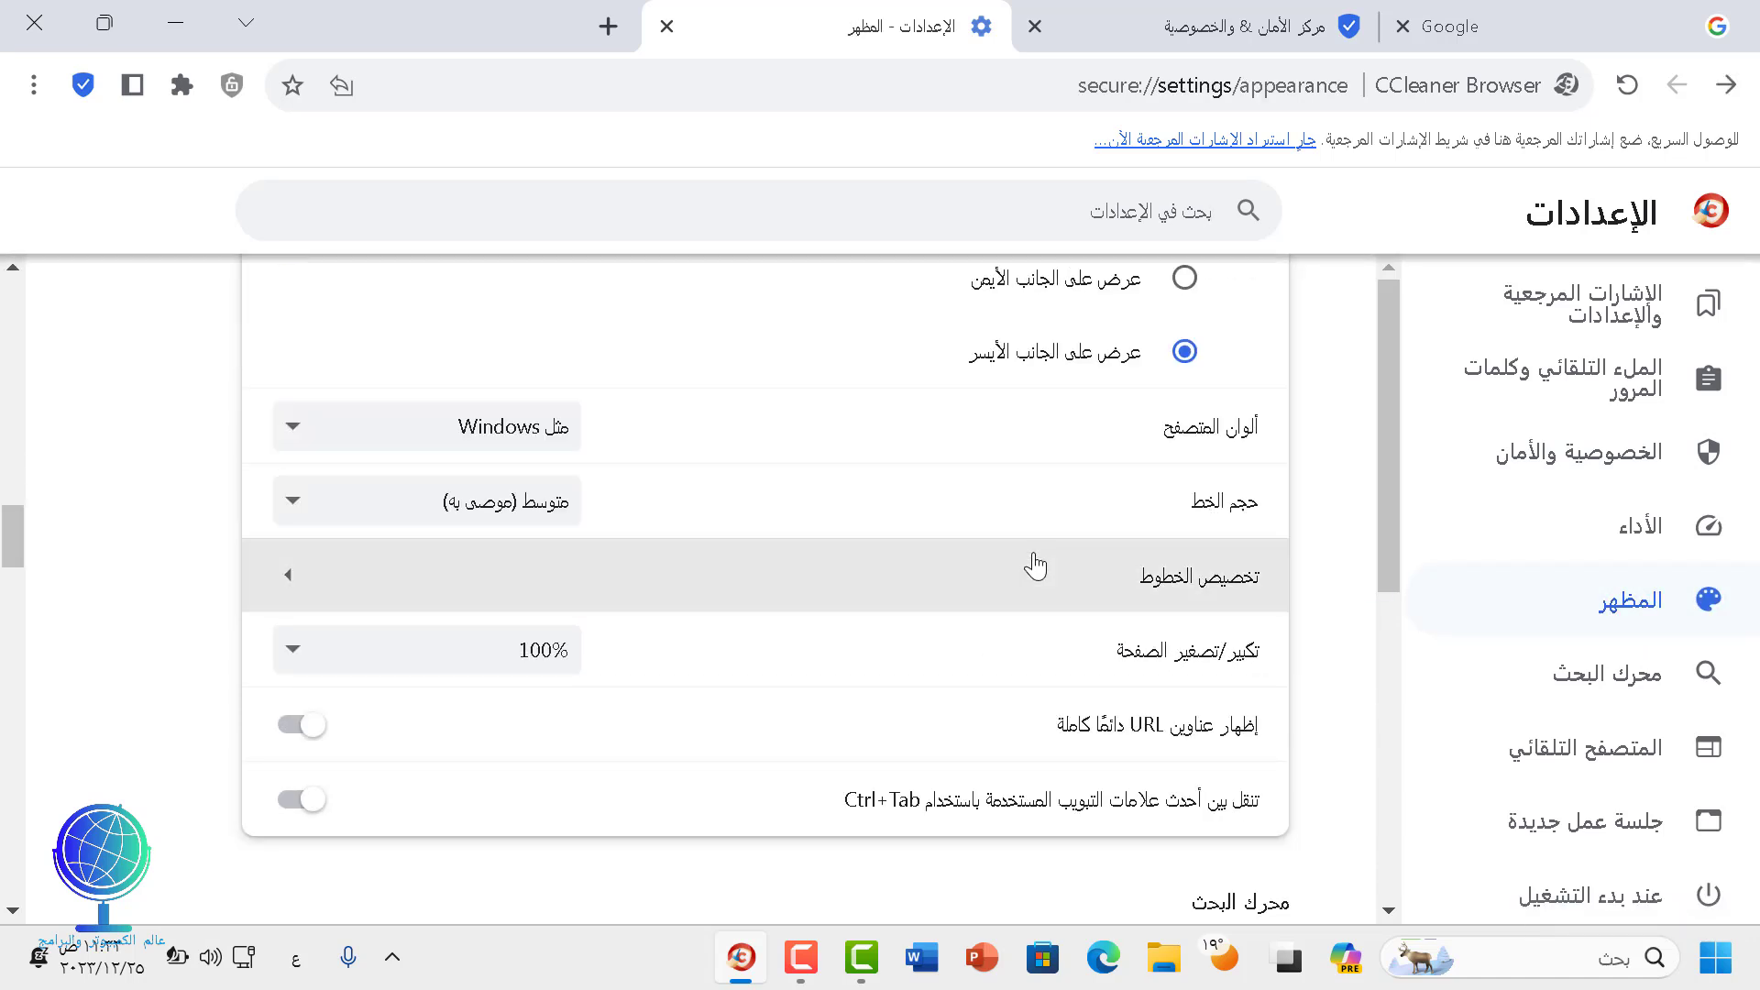
click(488, 439)
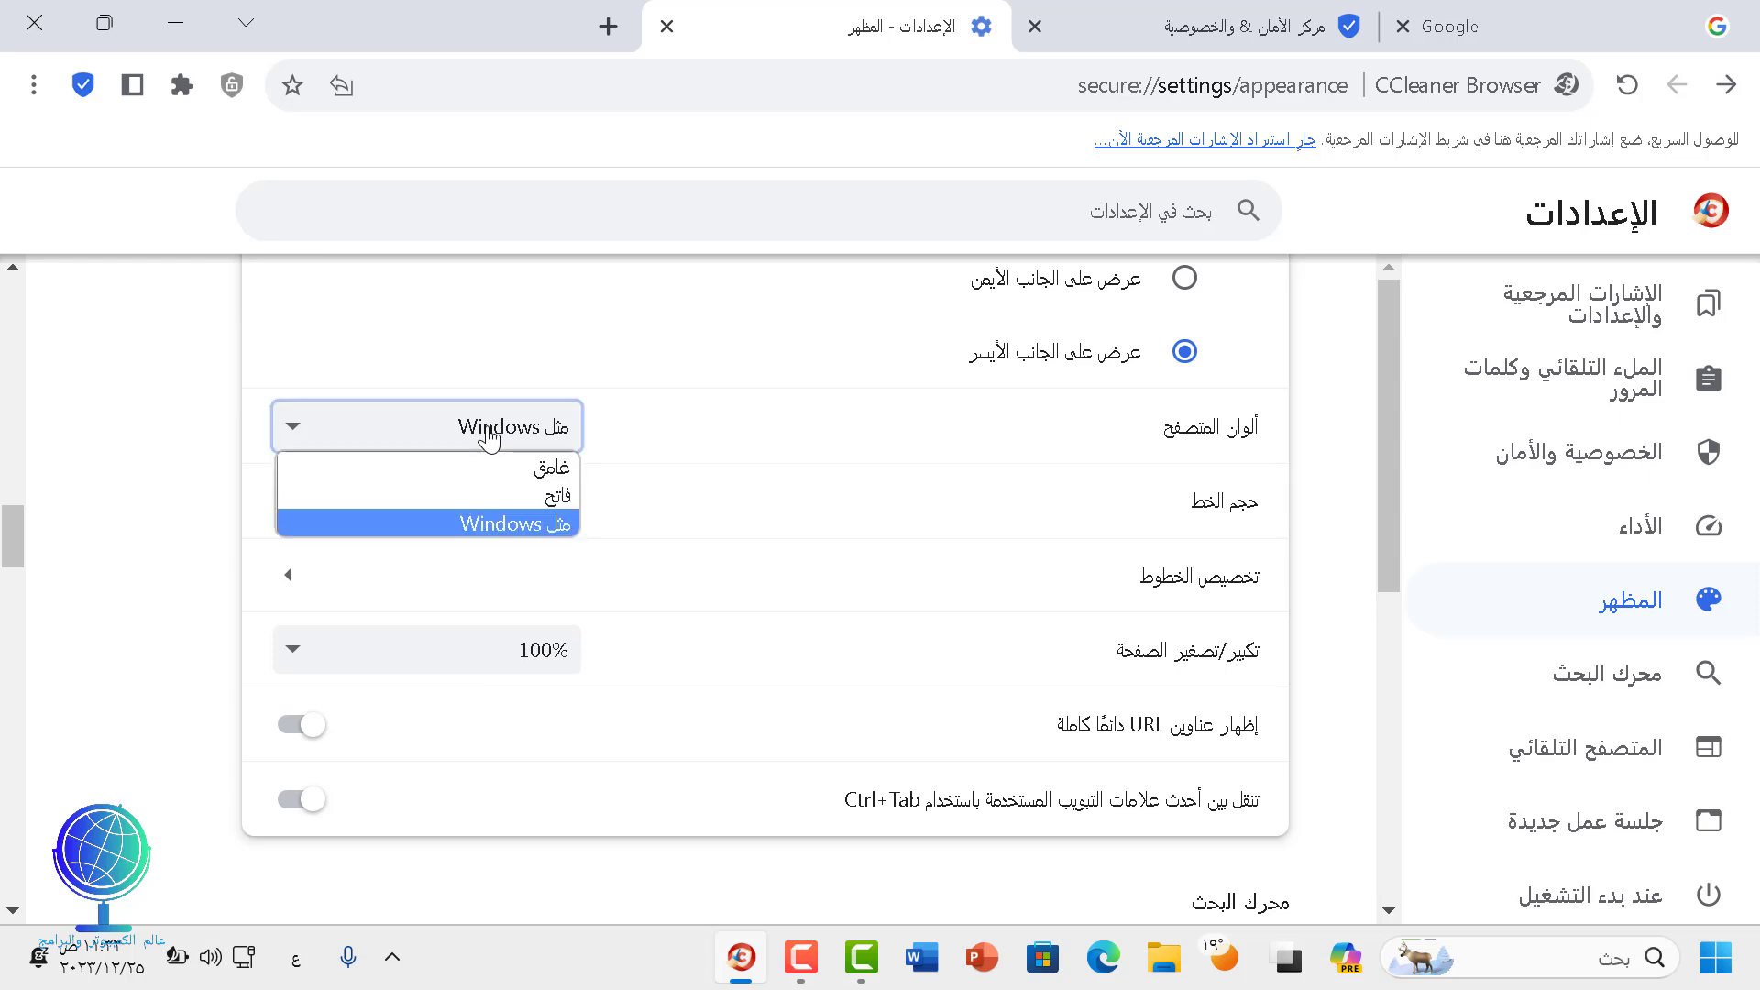
click(532, 472)
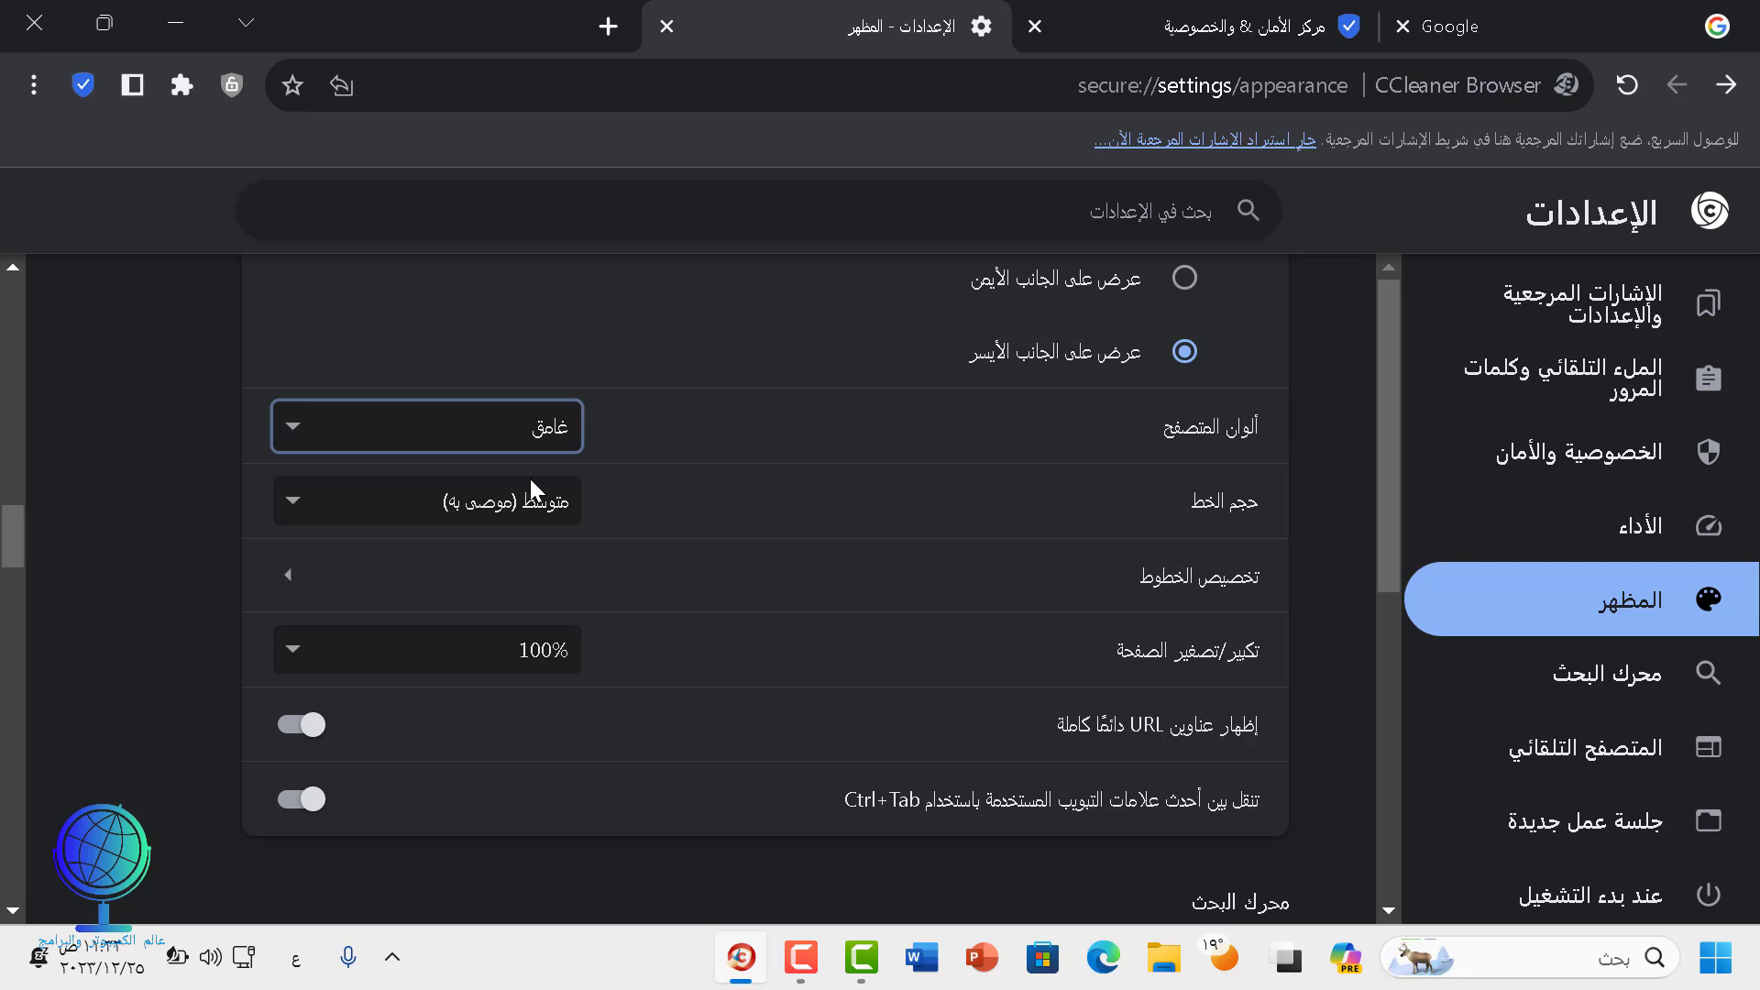
click(538, 444)
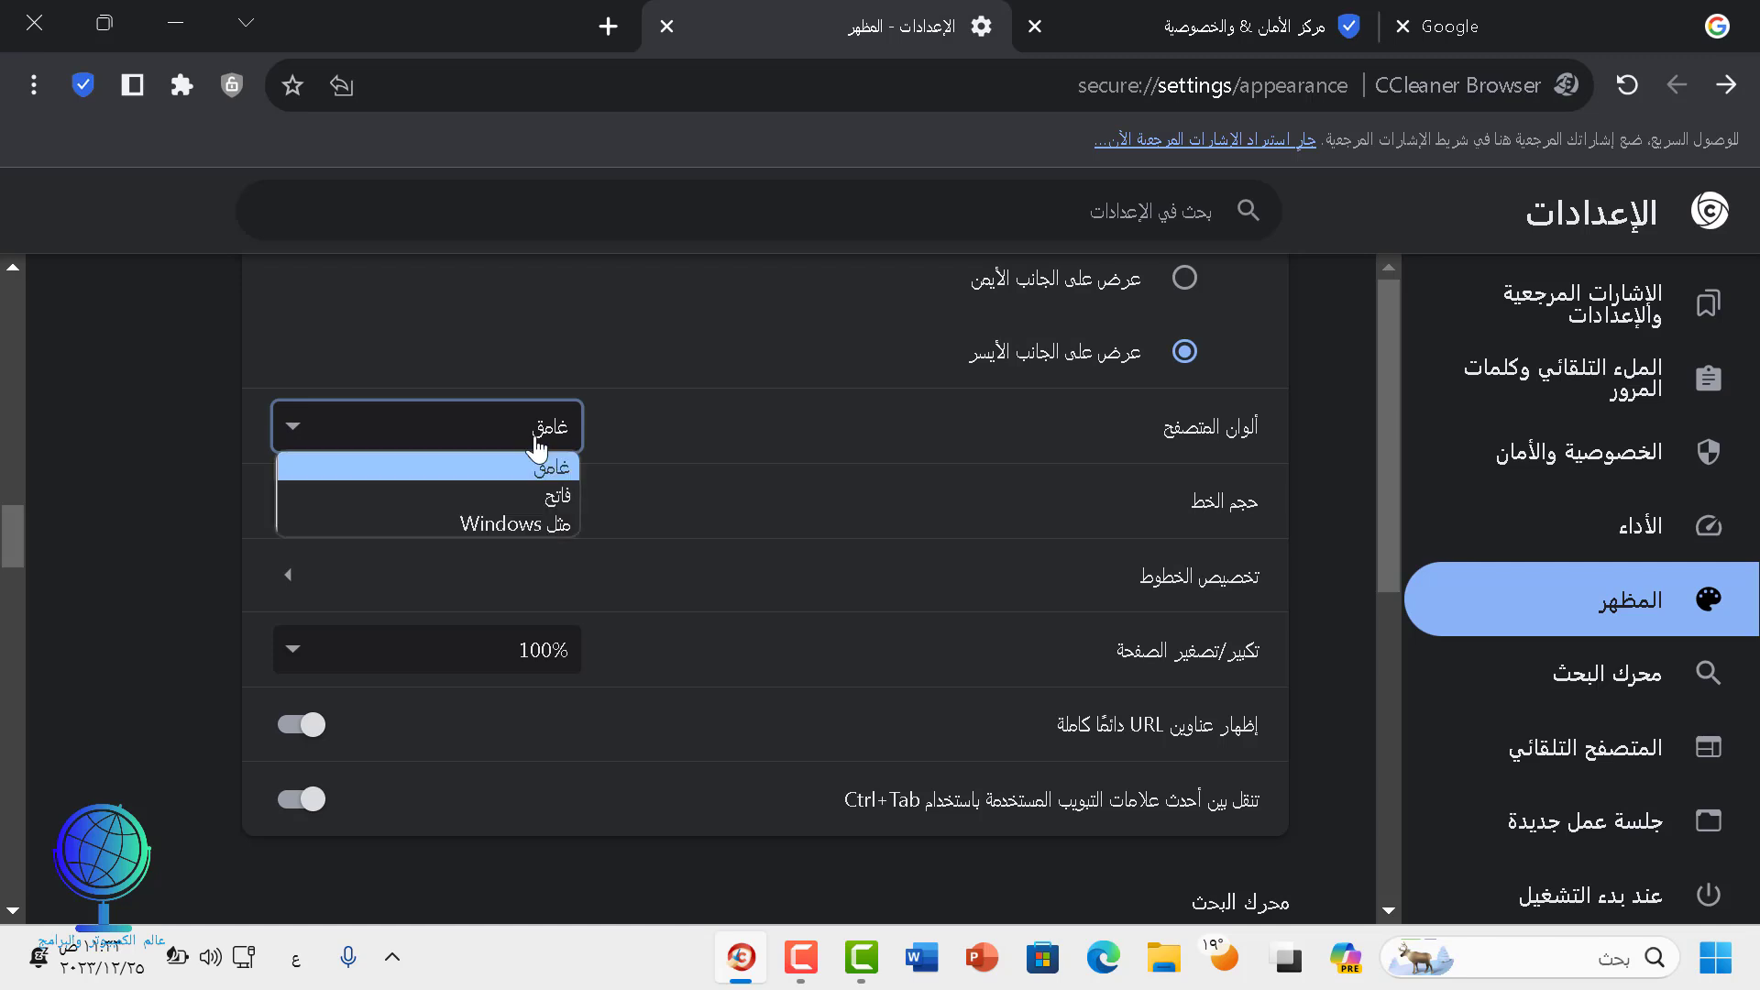
click(541, 500)
click(550, 426)
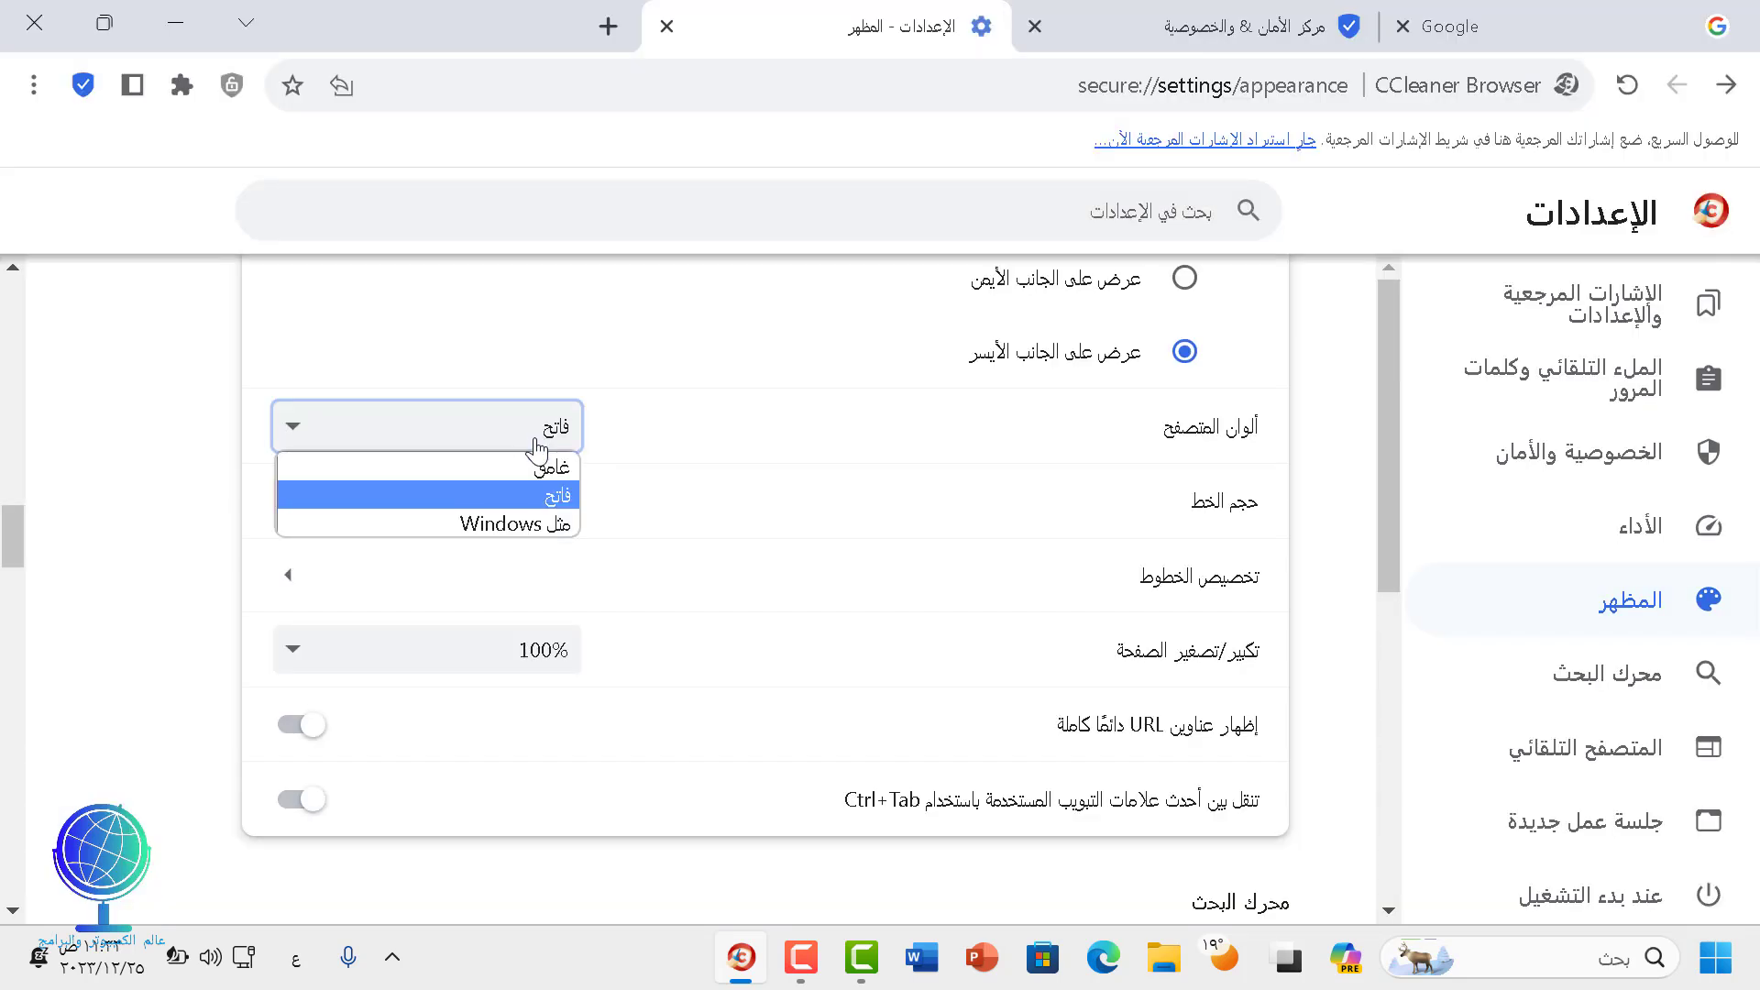
click(536, 525)
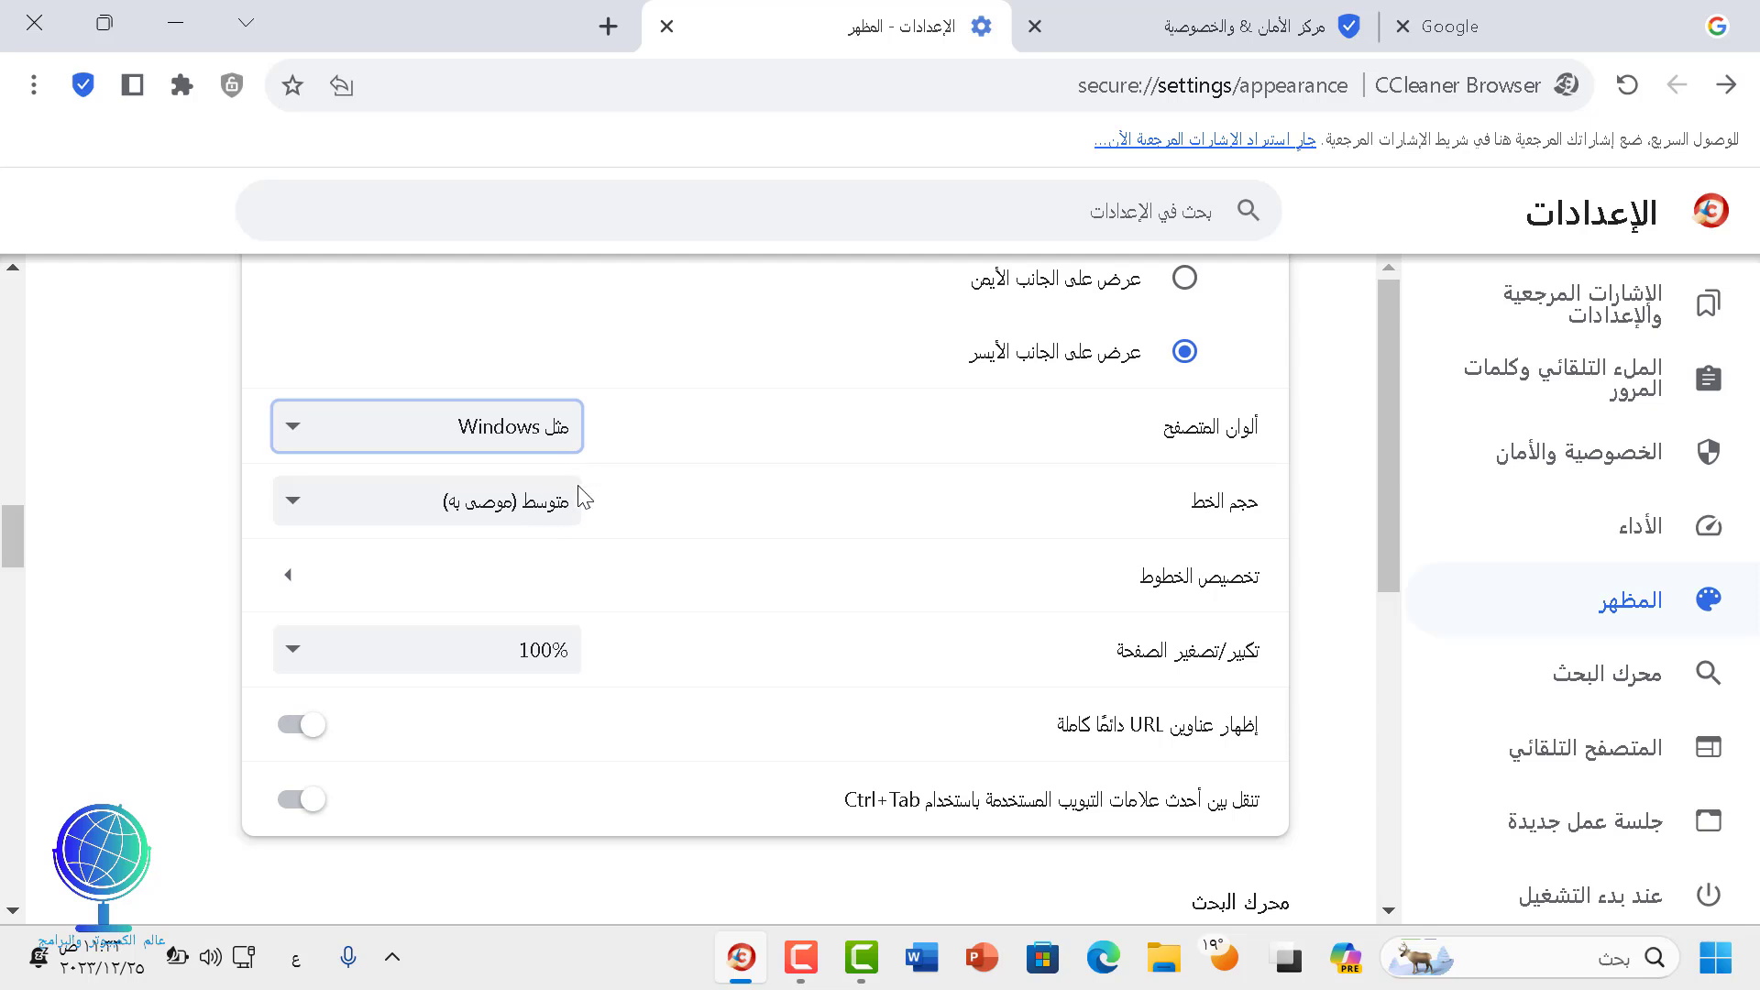
Step: Try the very small, small and large font sizes, and set the font size back to medium (متوسط)
click(545, 511)
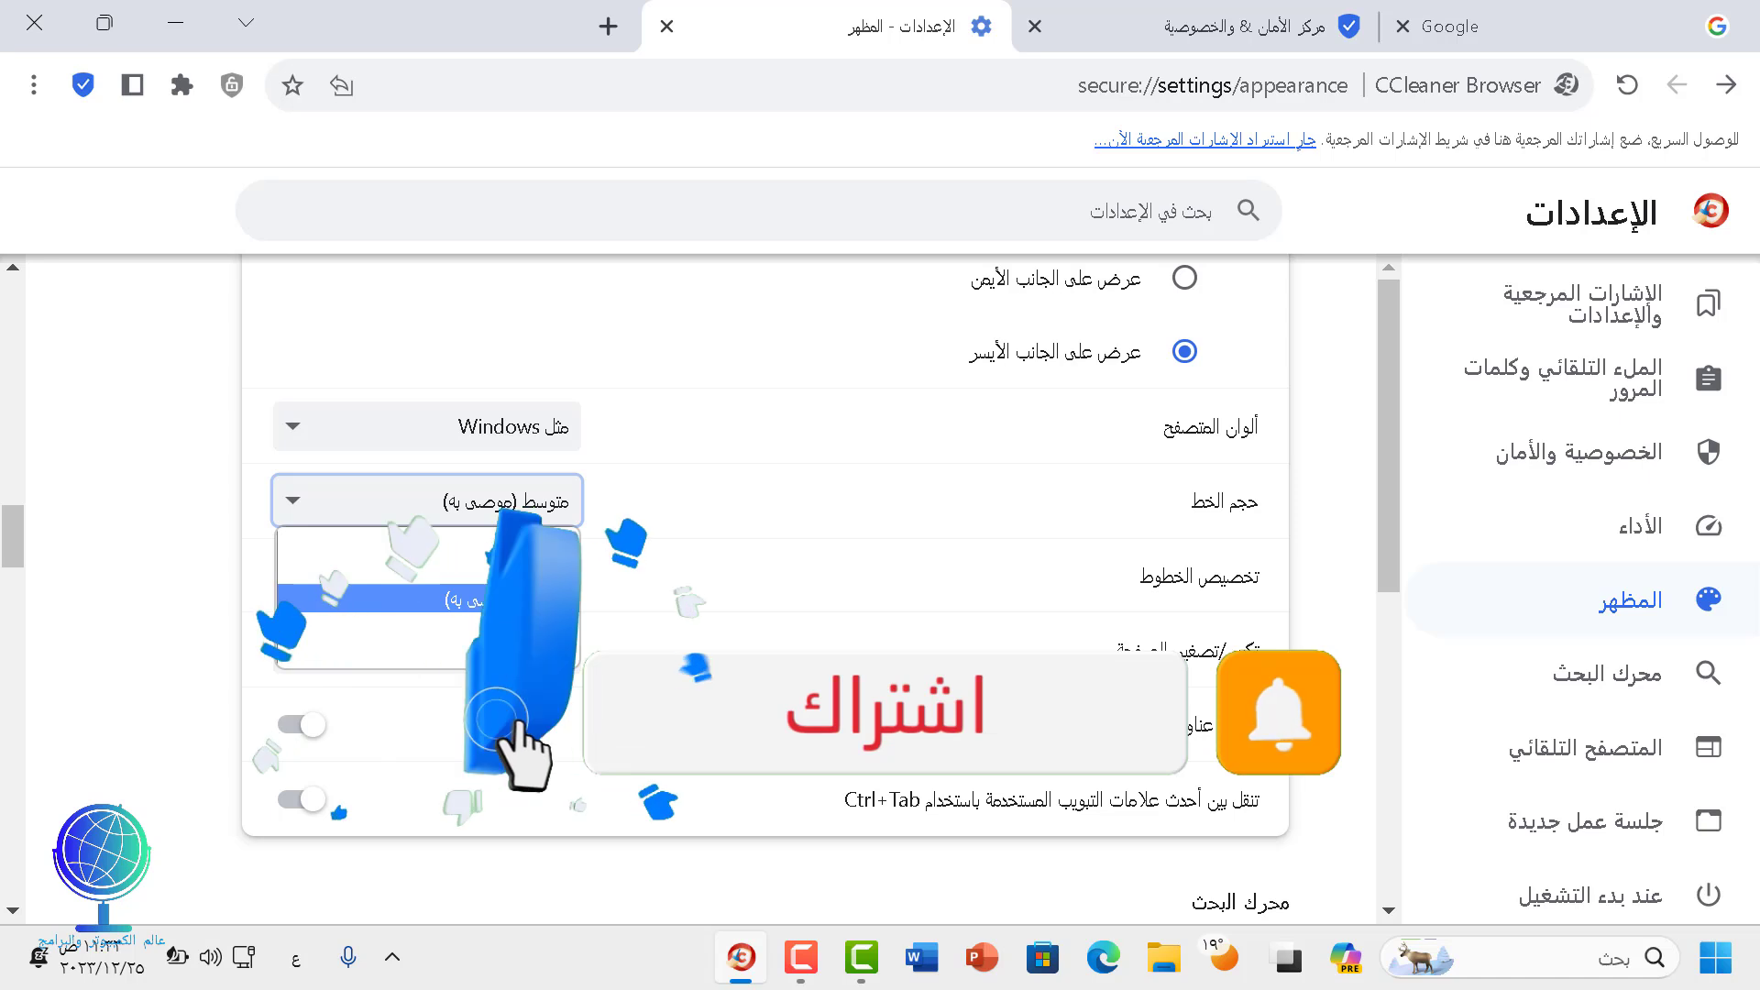
click(546, 548)
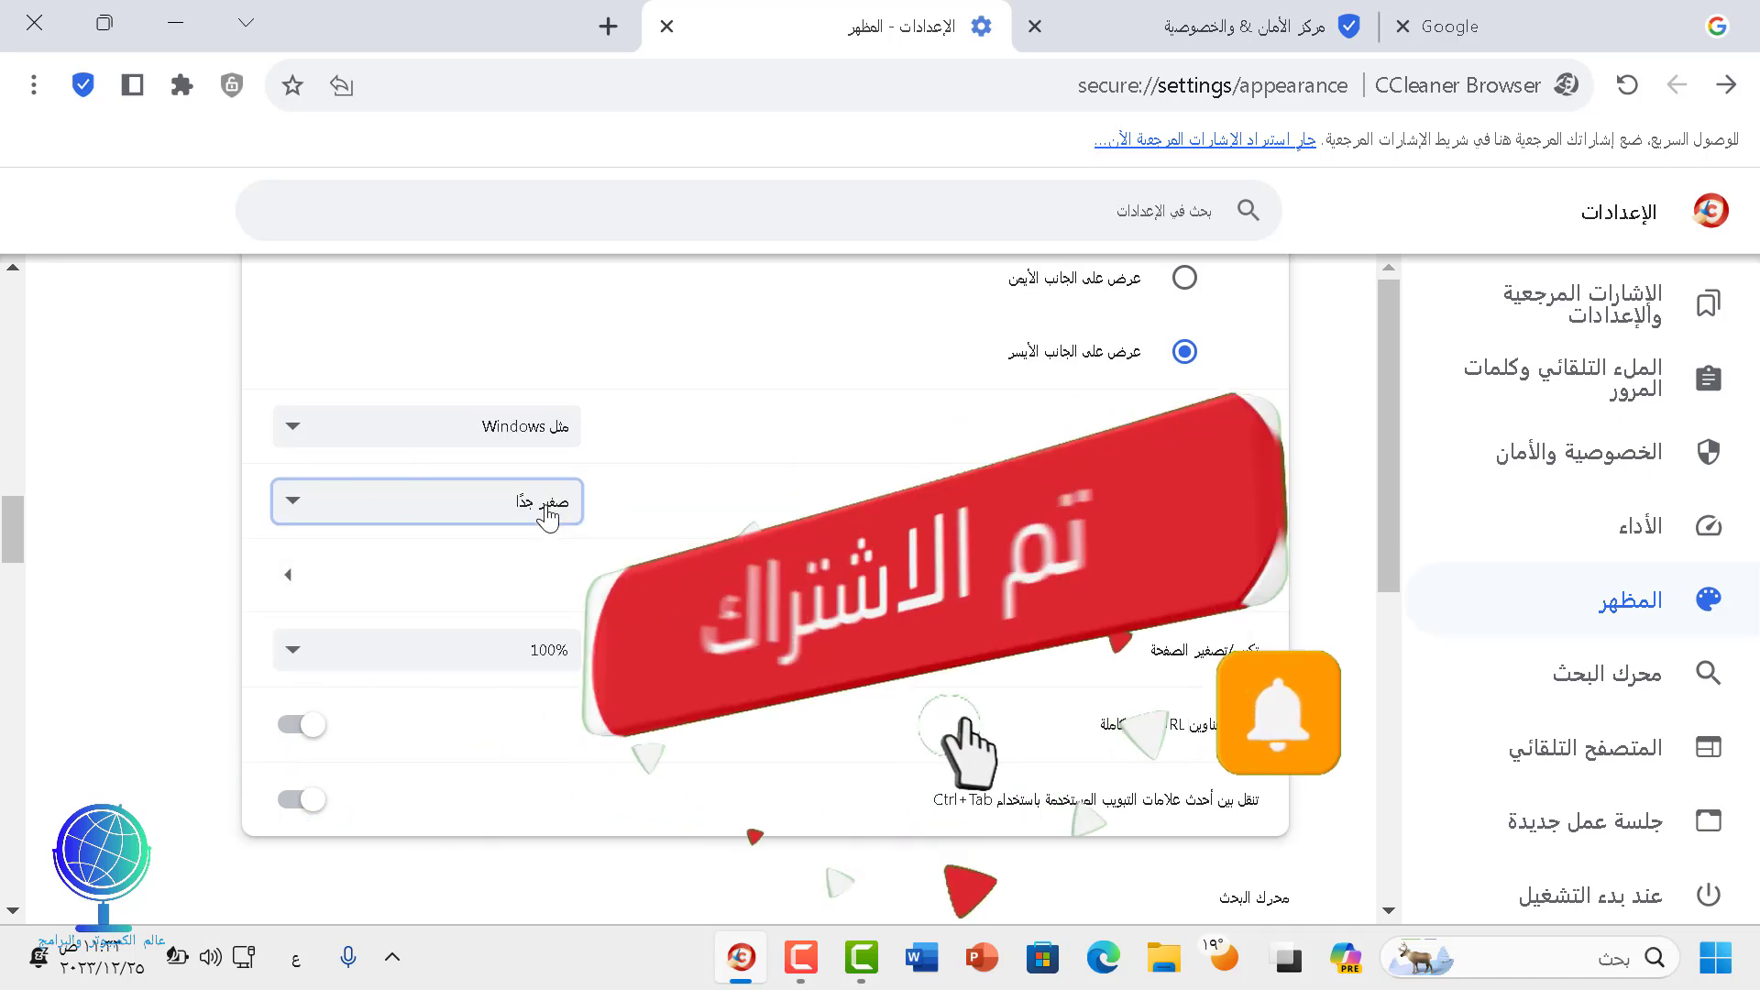
click(544, 556)
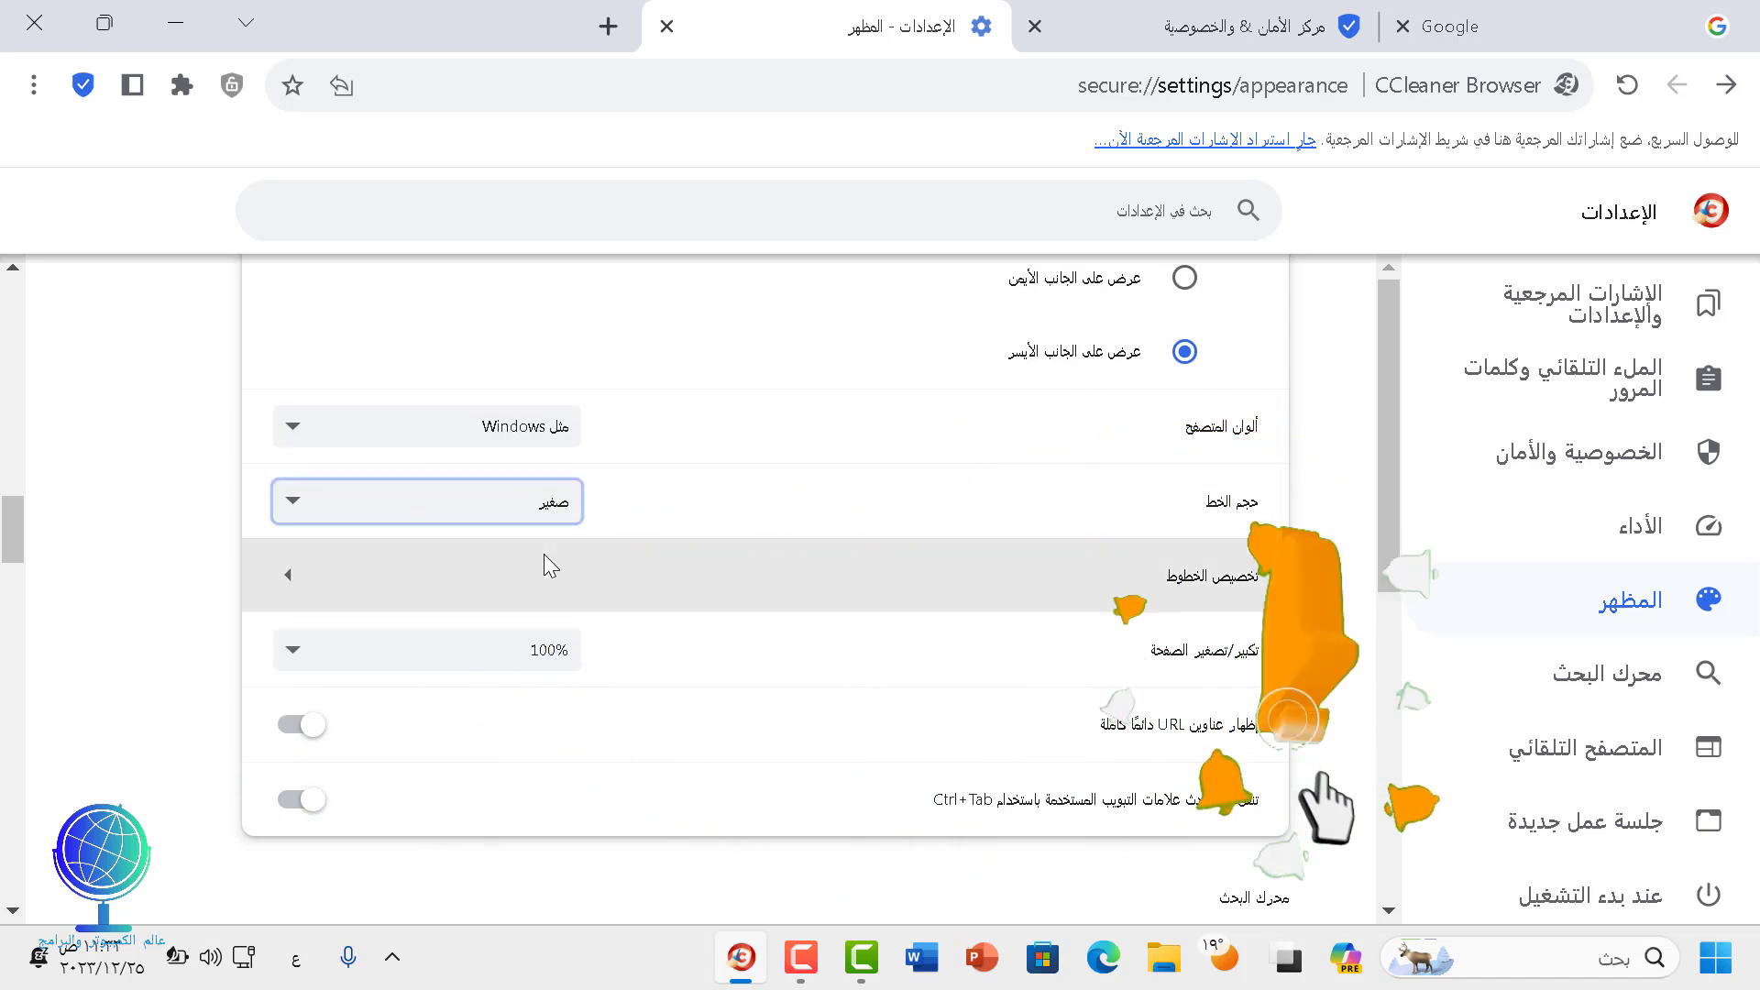
click(546, 516)
click(541, 564)
click(559, 511)
click(554, 628)
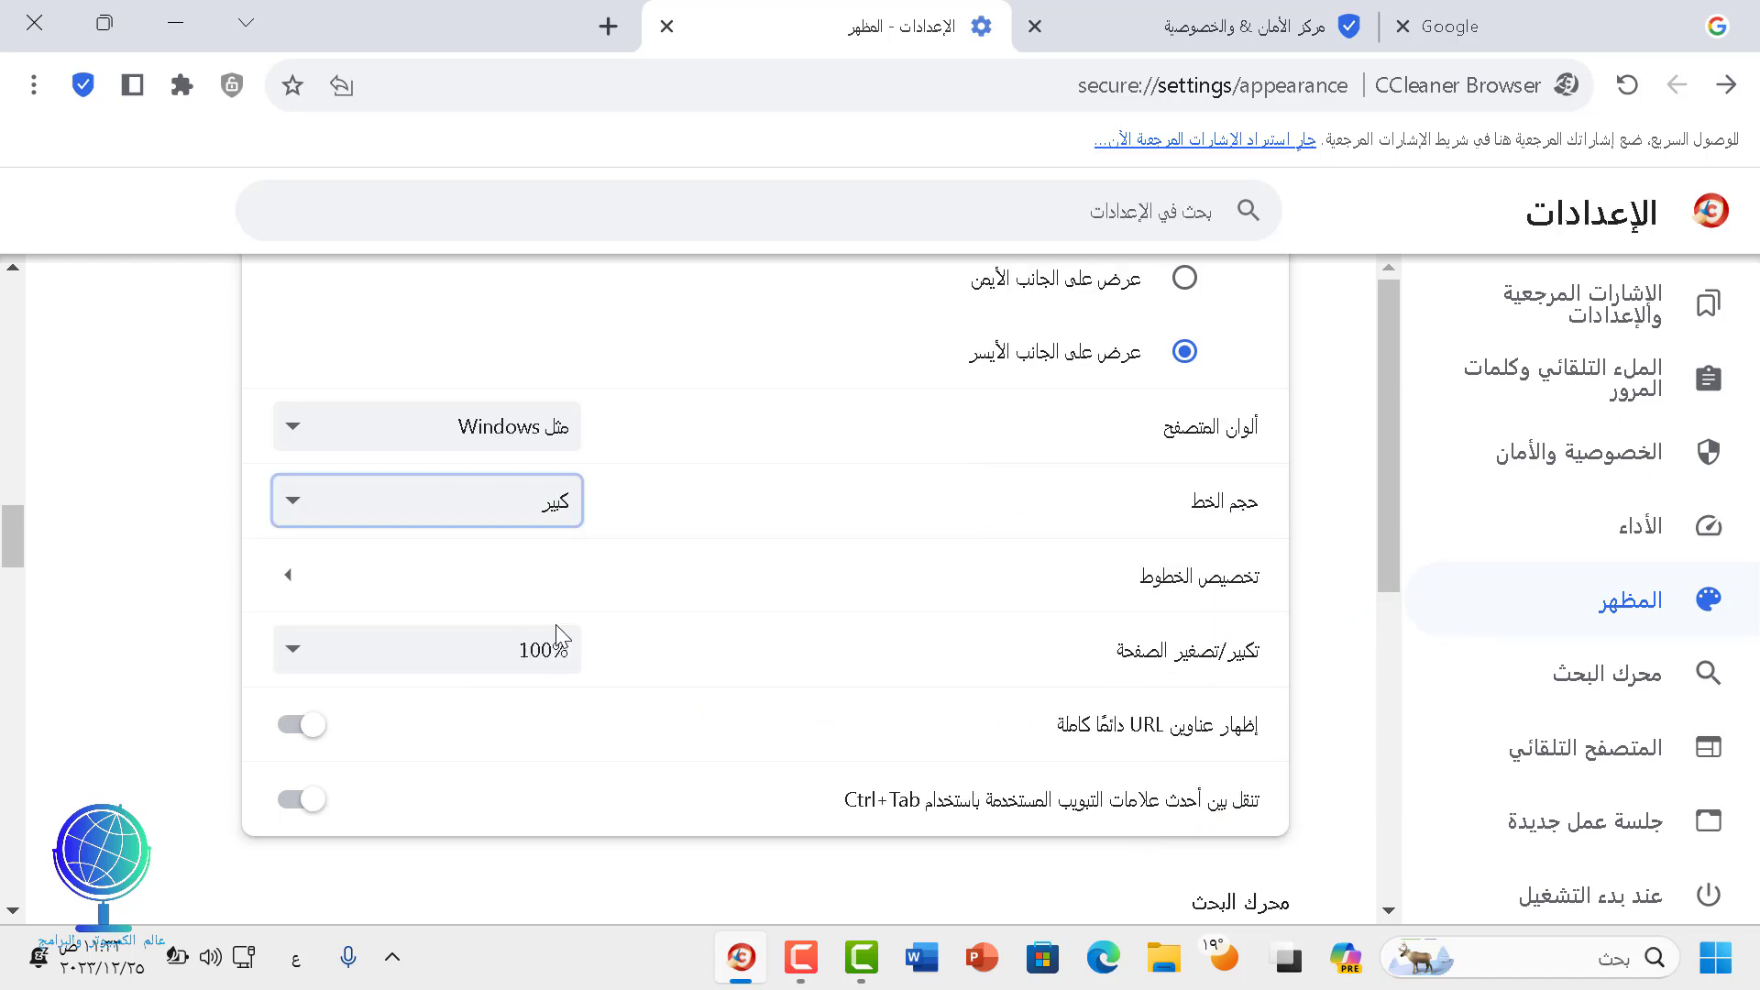
click(552, 514)
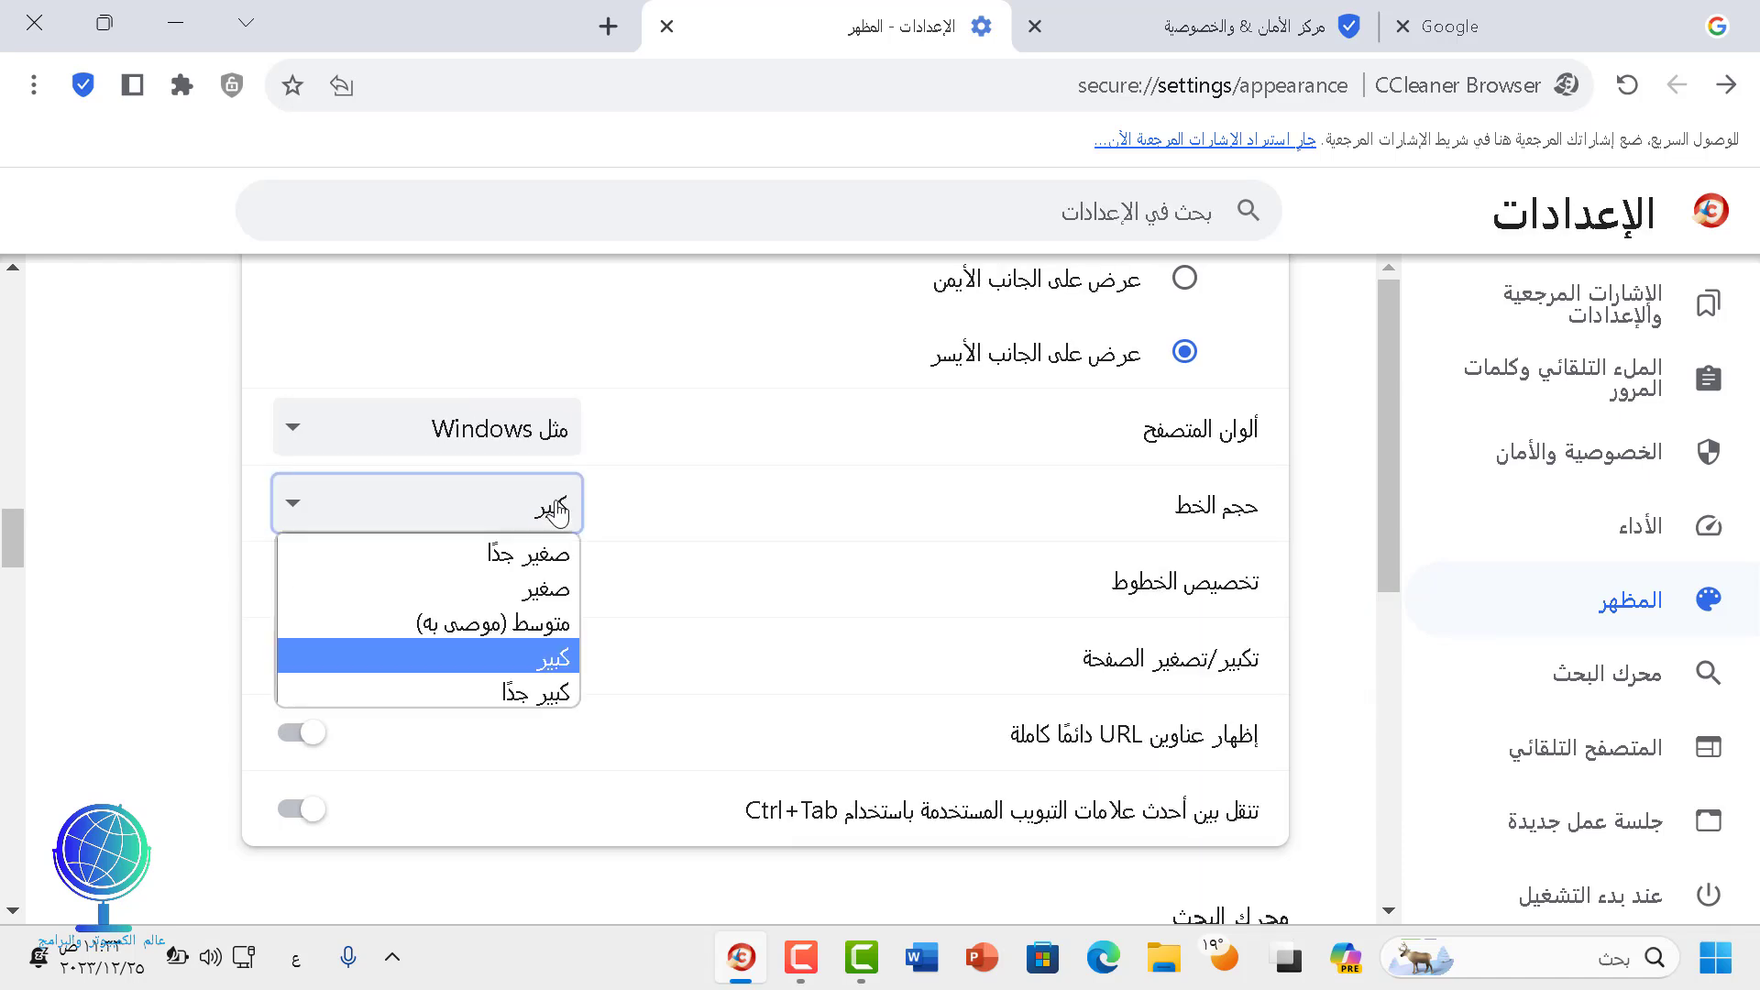
click(550, 629)
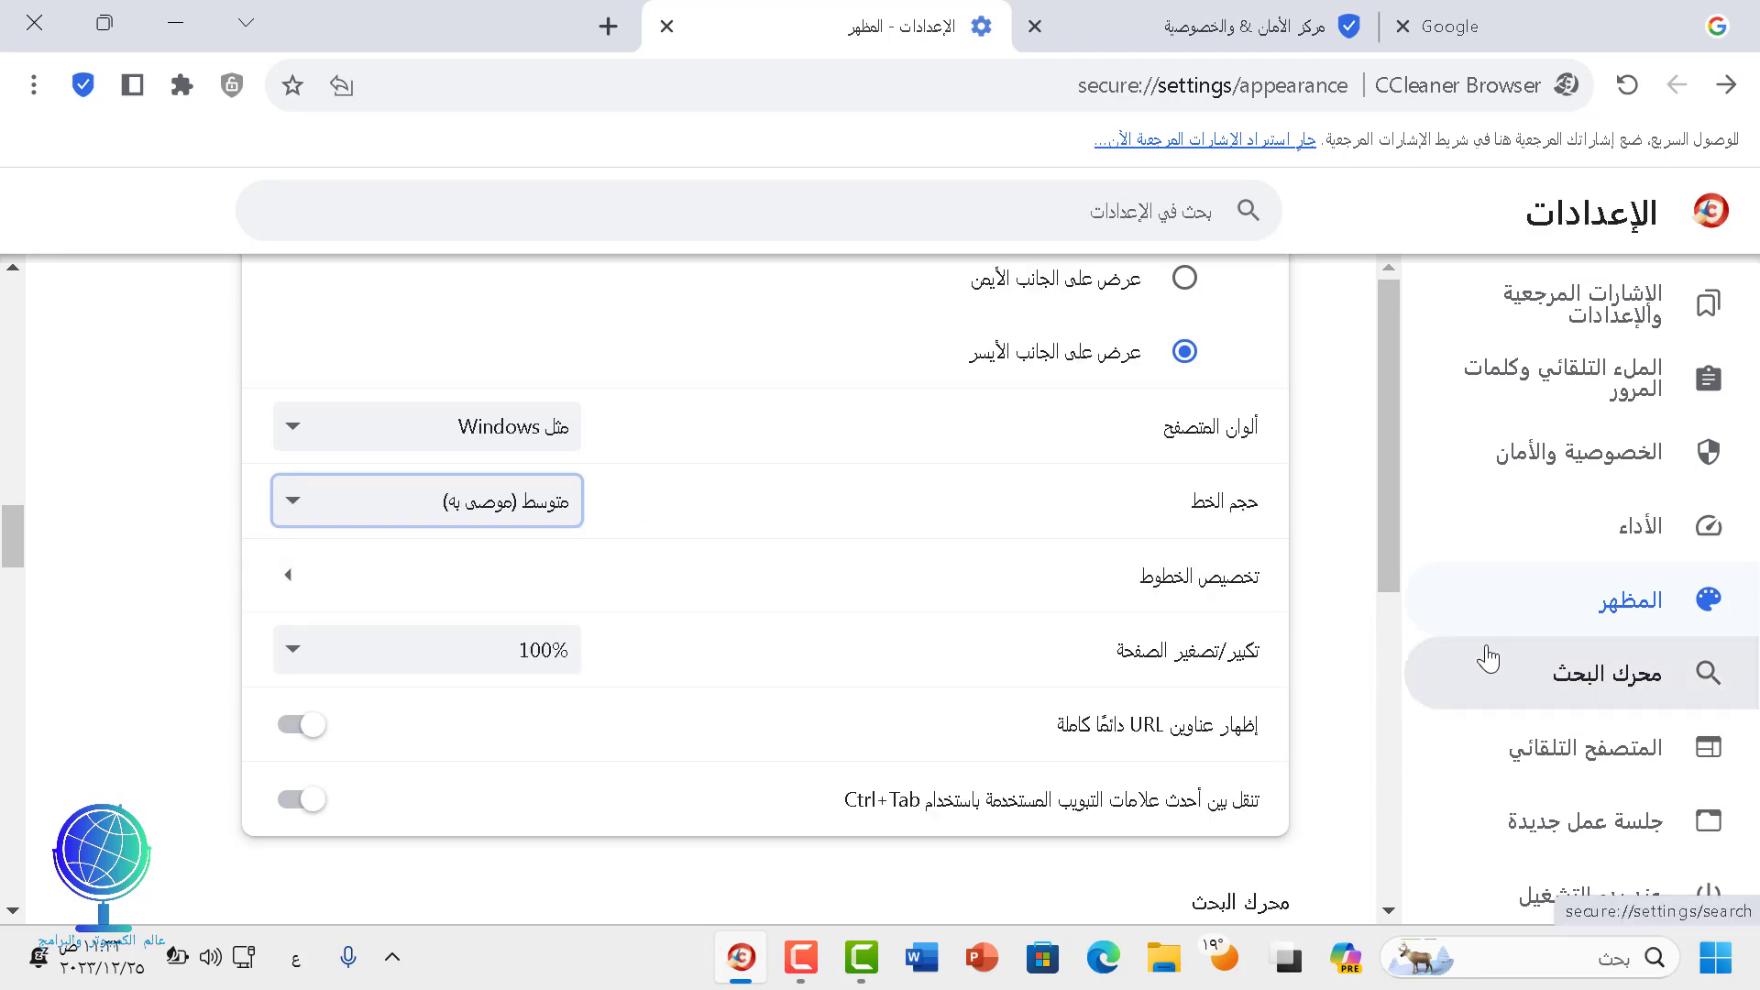
Step: Set new sessions to open a specific page or set of pages (فتح صفحة محددة أو مجموعة صفحات)
scroll(1487, 658, down, 3)
click(1593, 385)
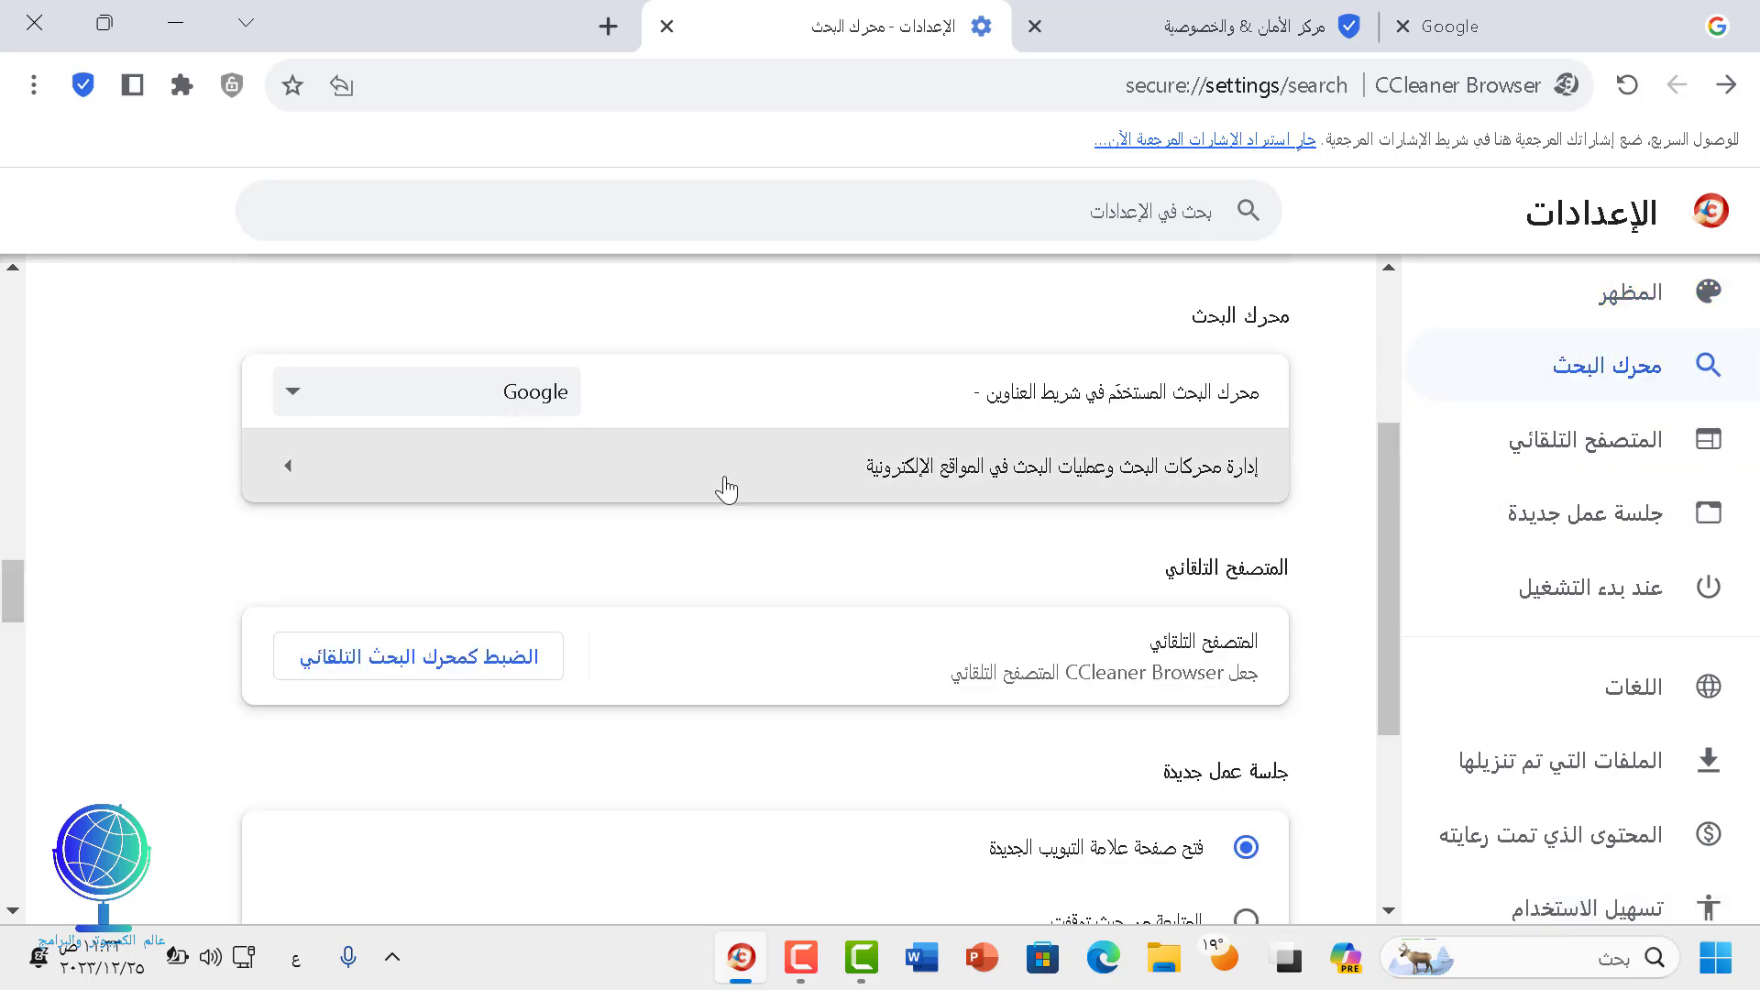
scroll(862, 646, down, 3)
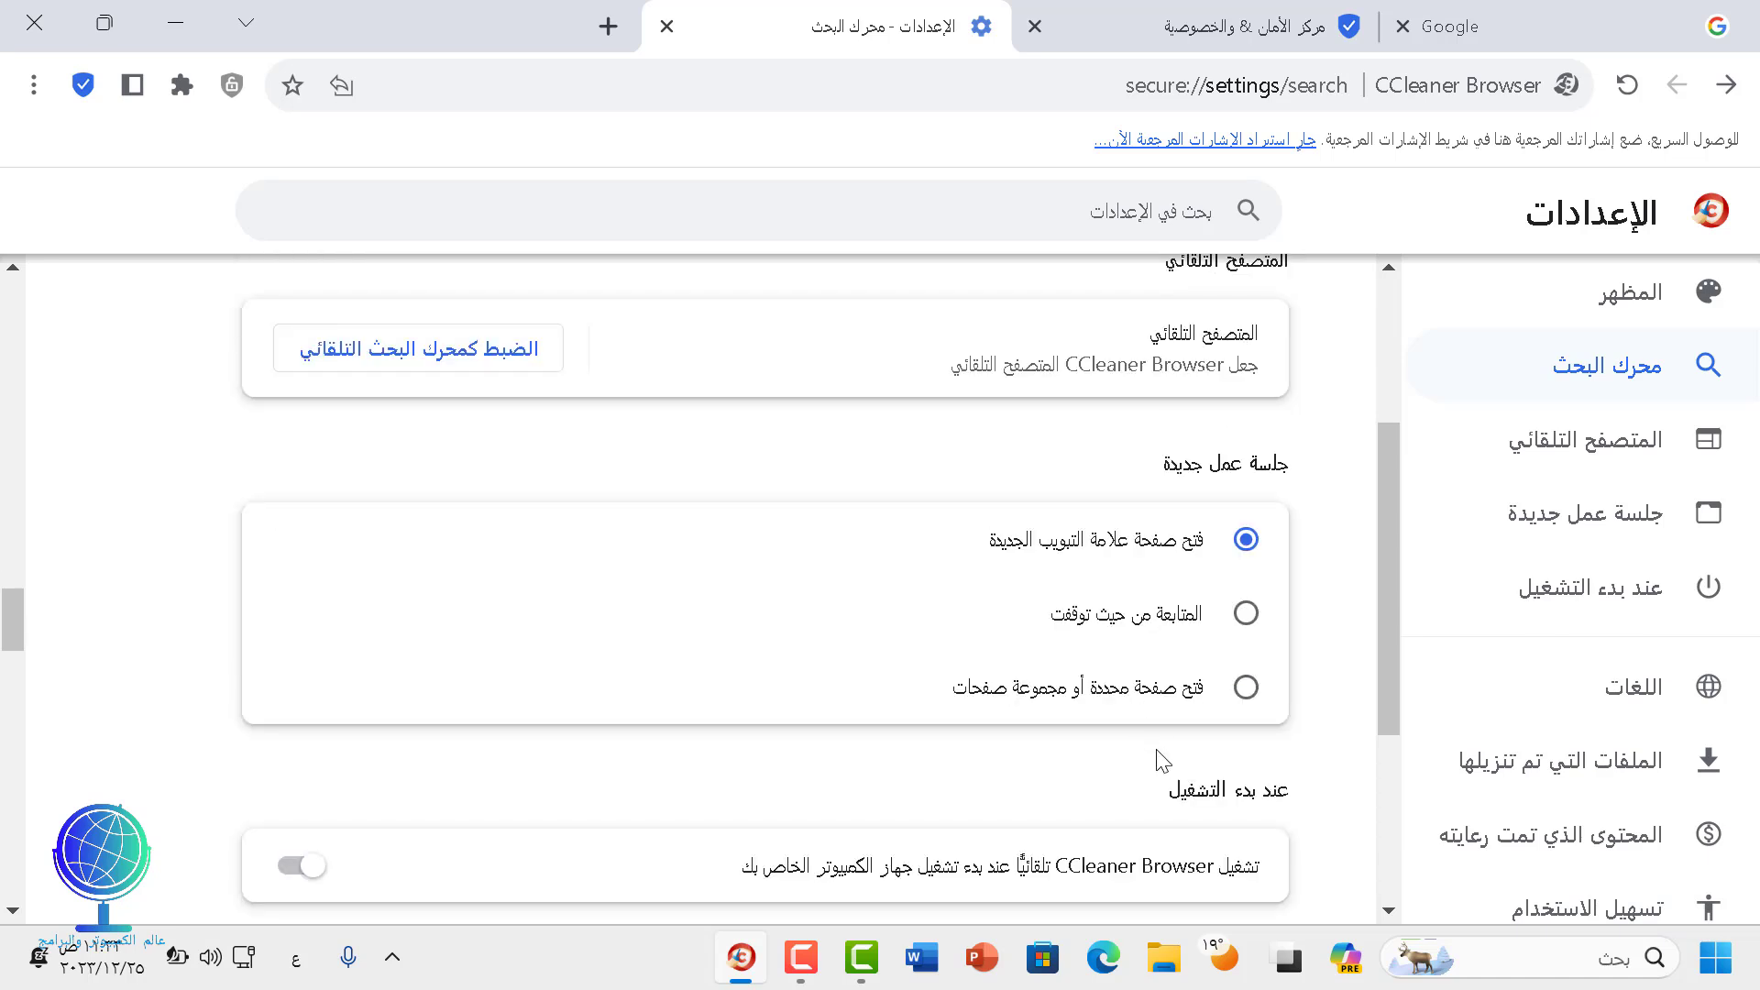
click(1175, 698)
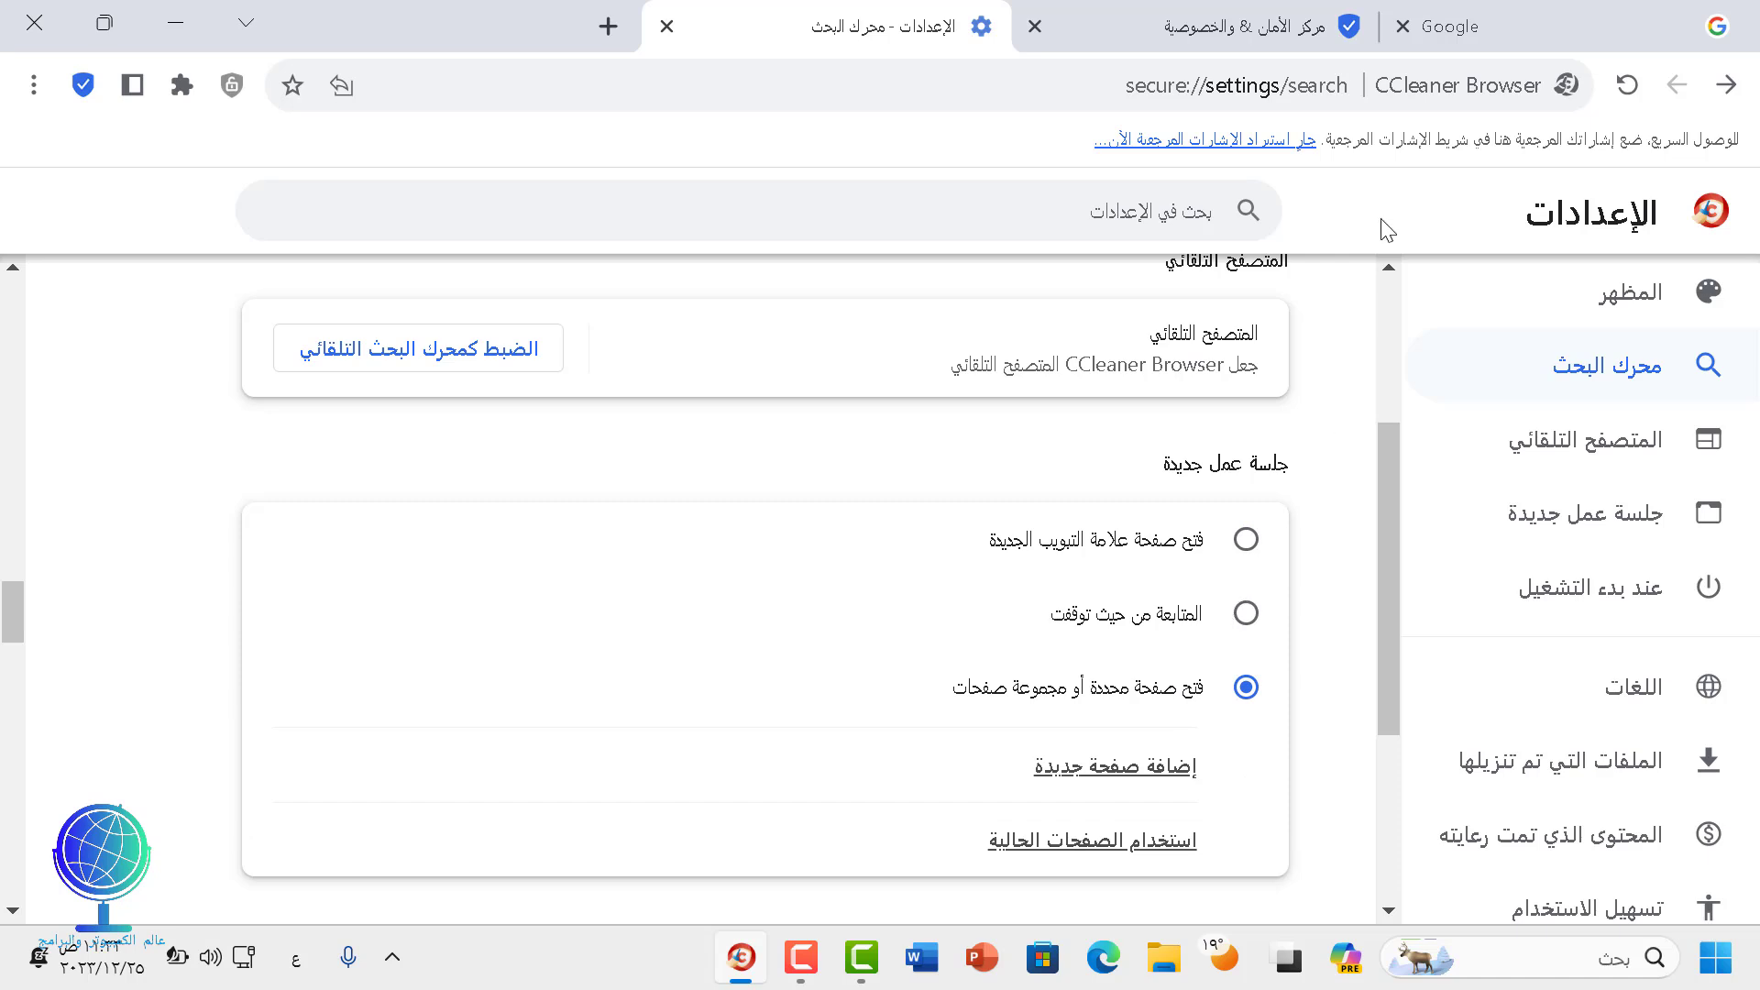
Step: Copy the full web address of the open Google page
click(1521, 31)
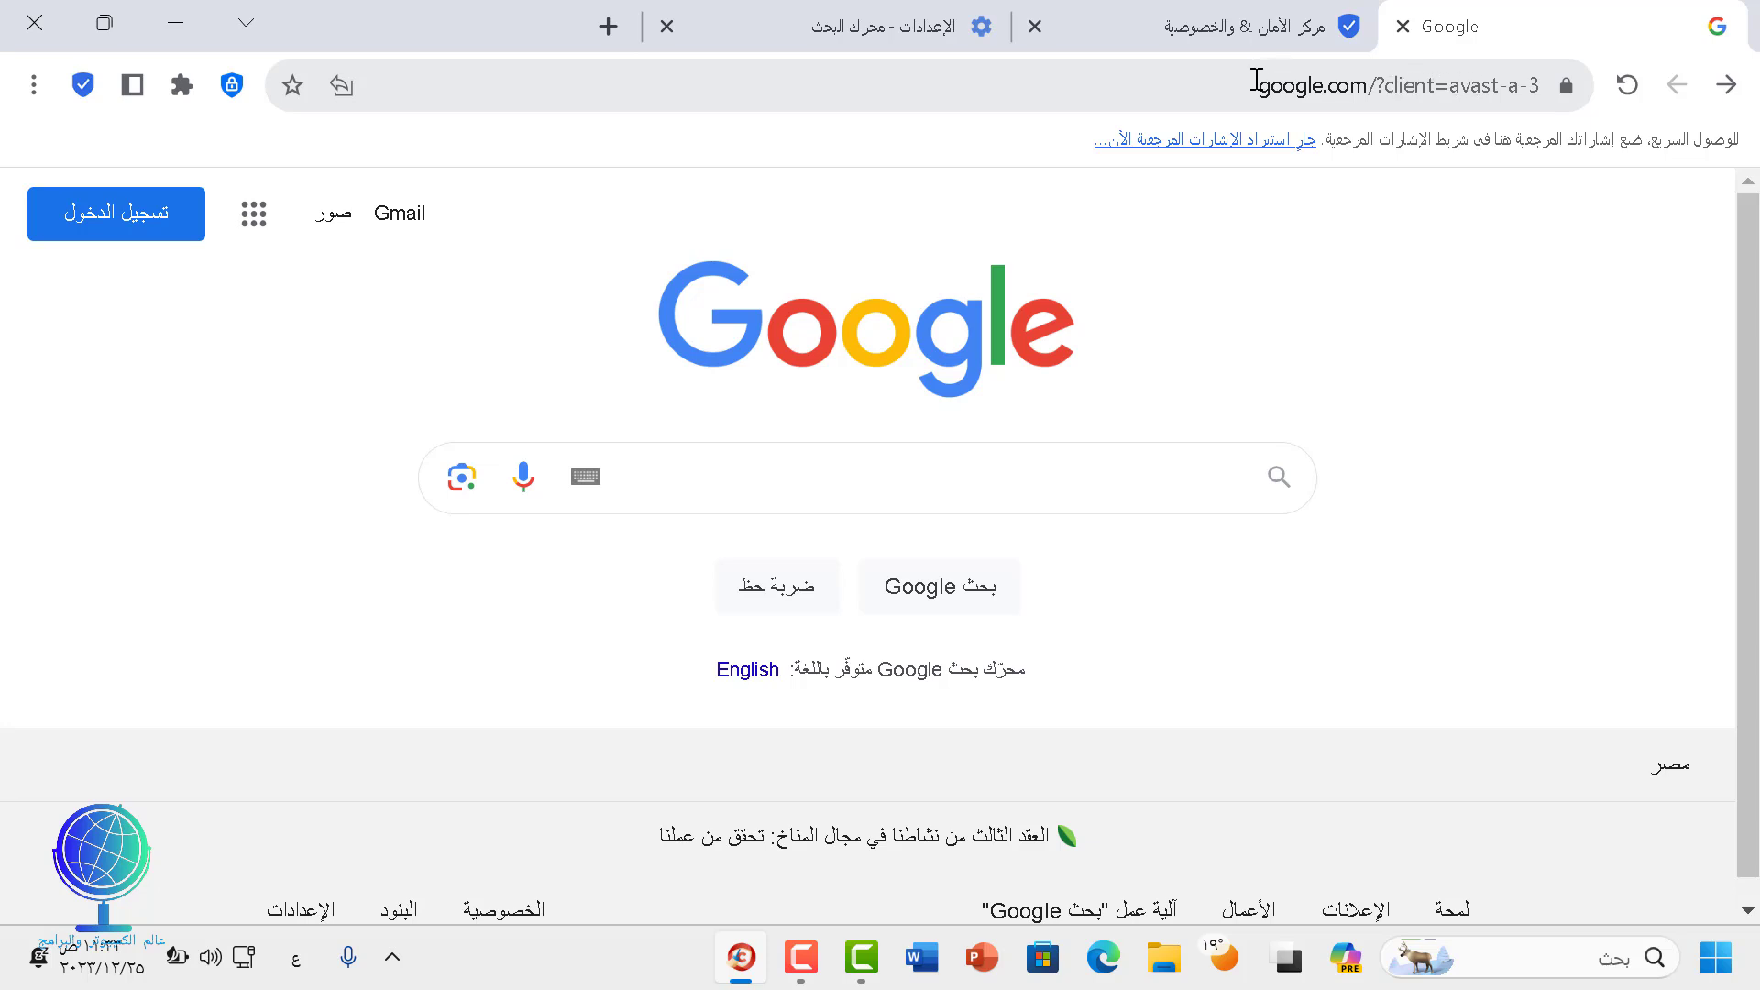
click(1491, 88)
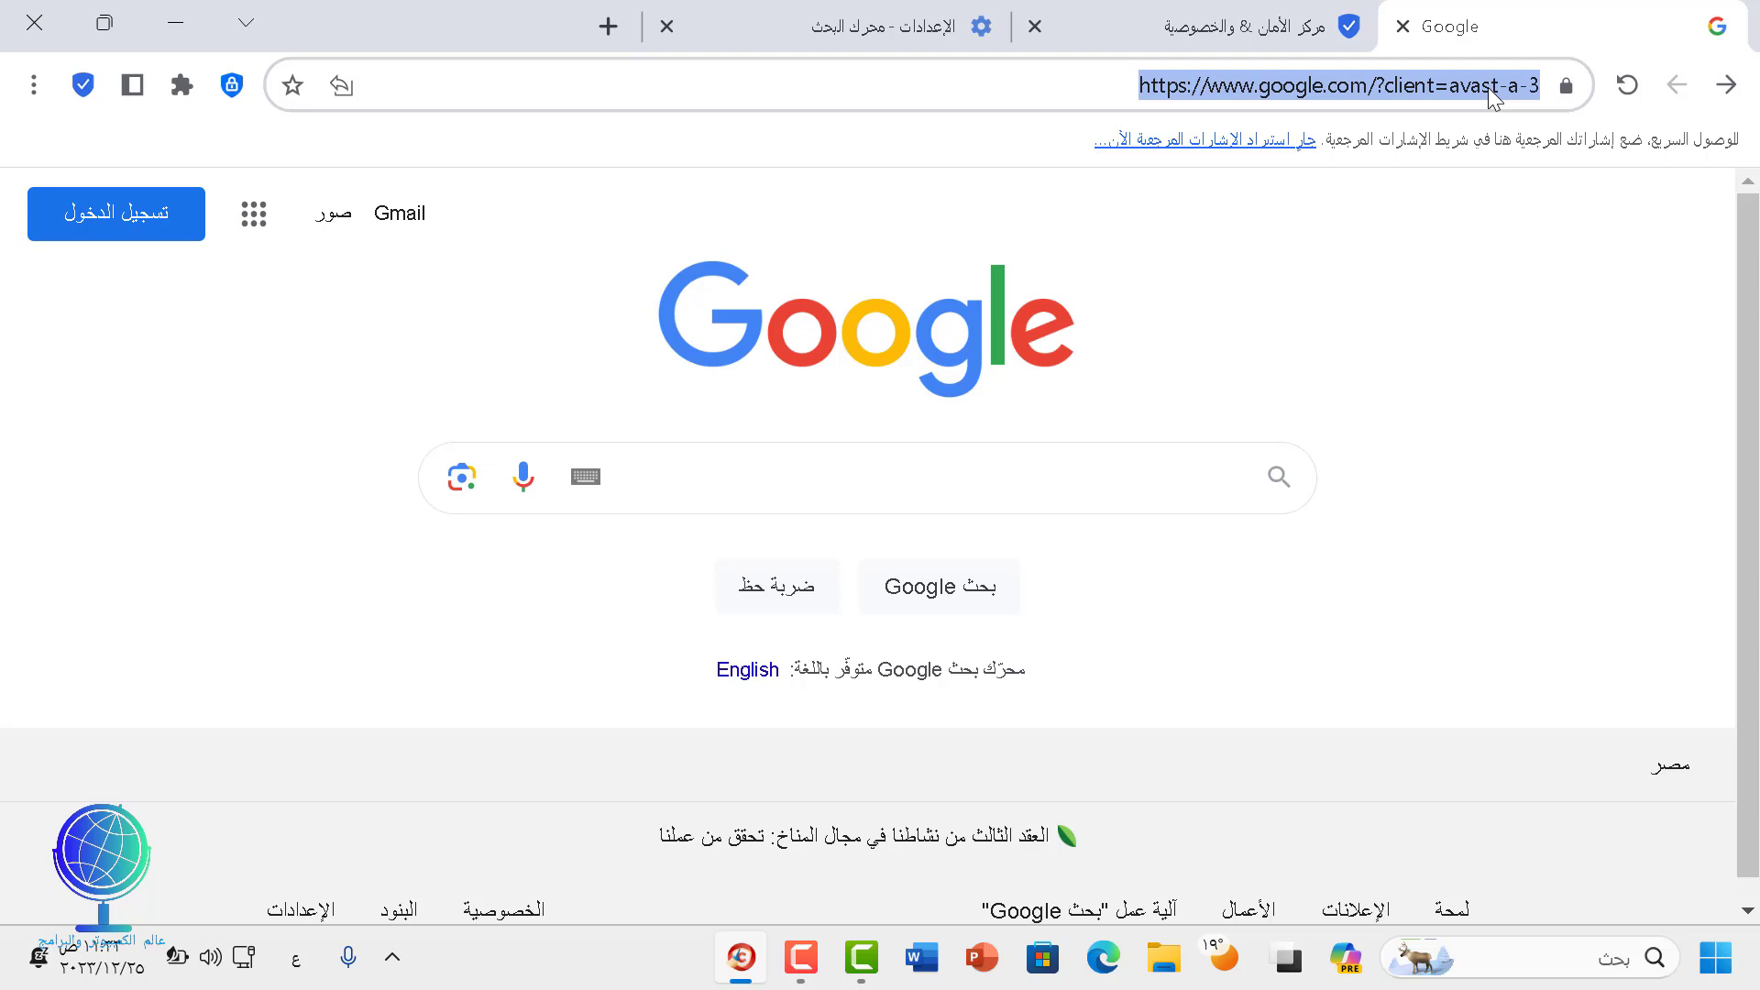
right_click(1488, 86)
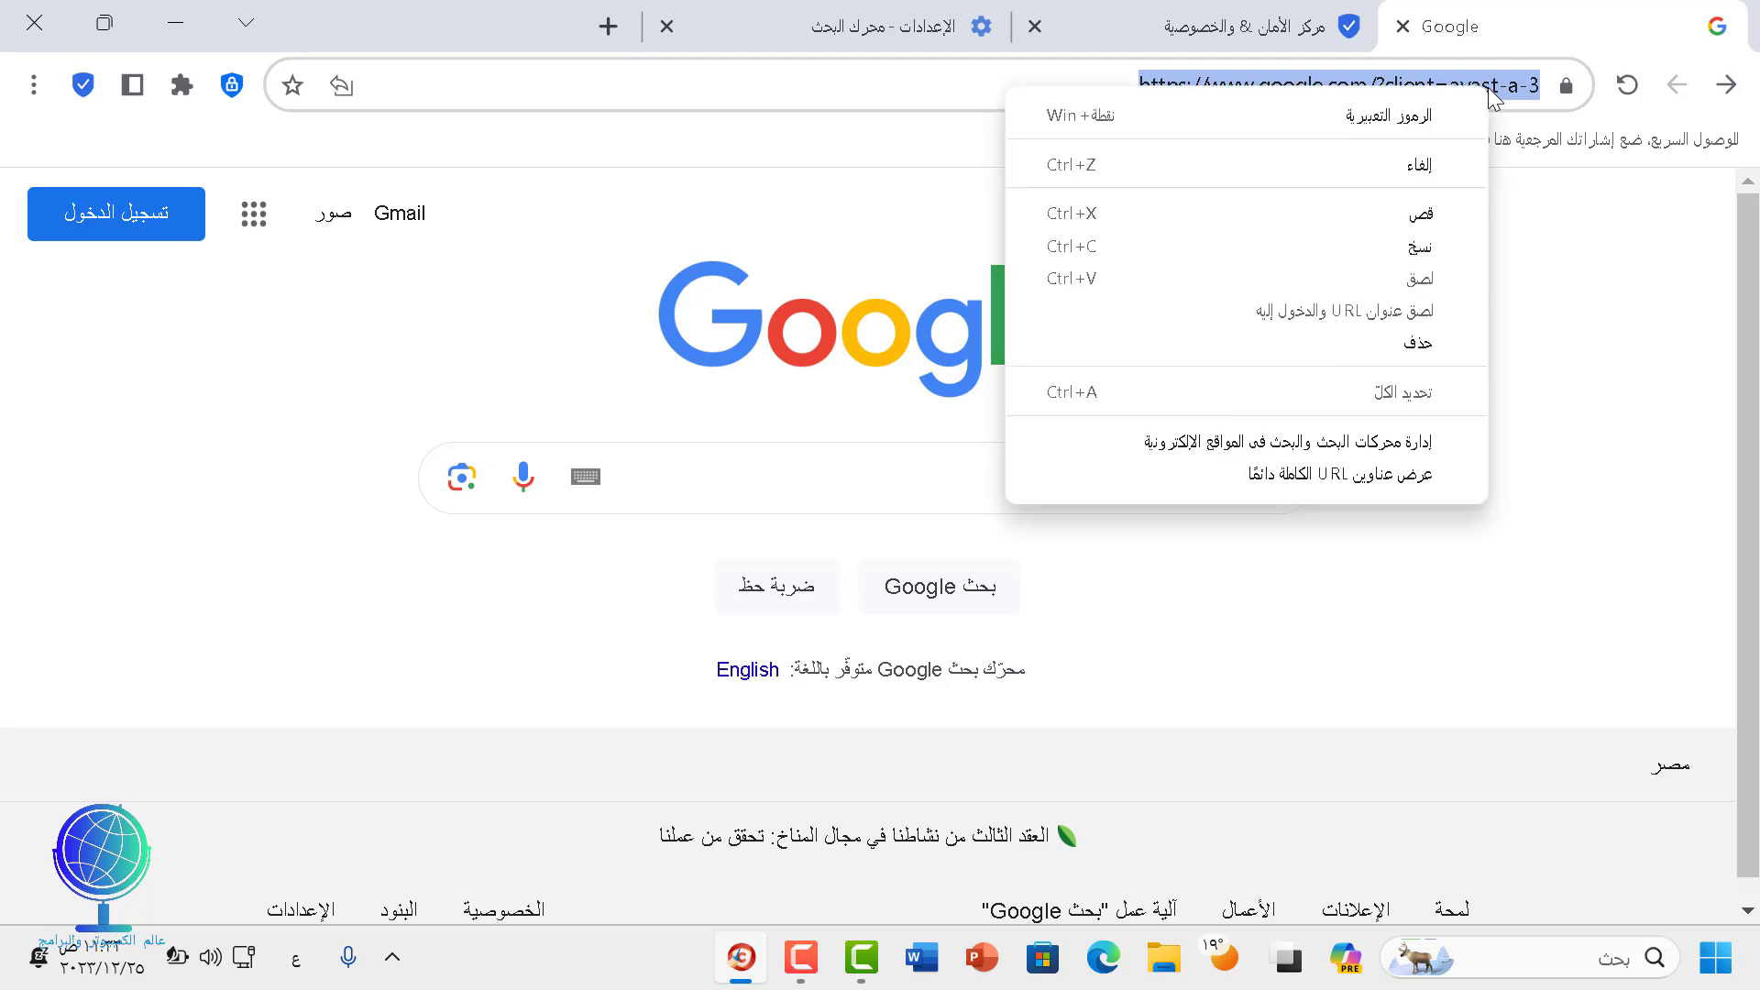
click(1425, 250)
click(951, 35)
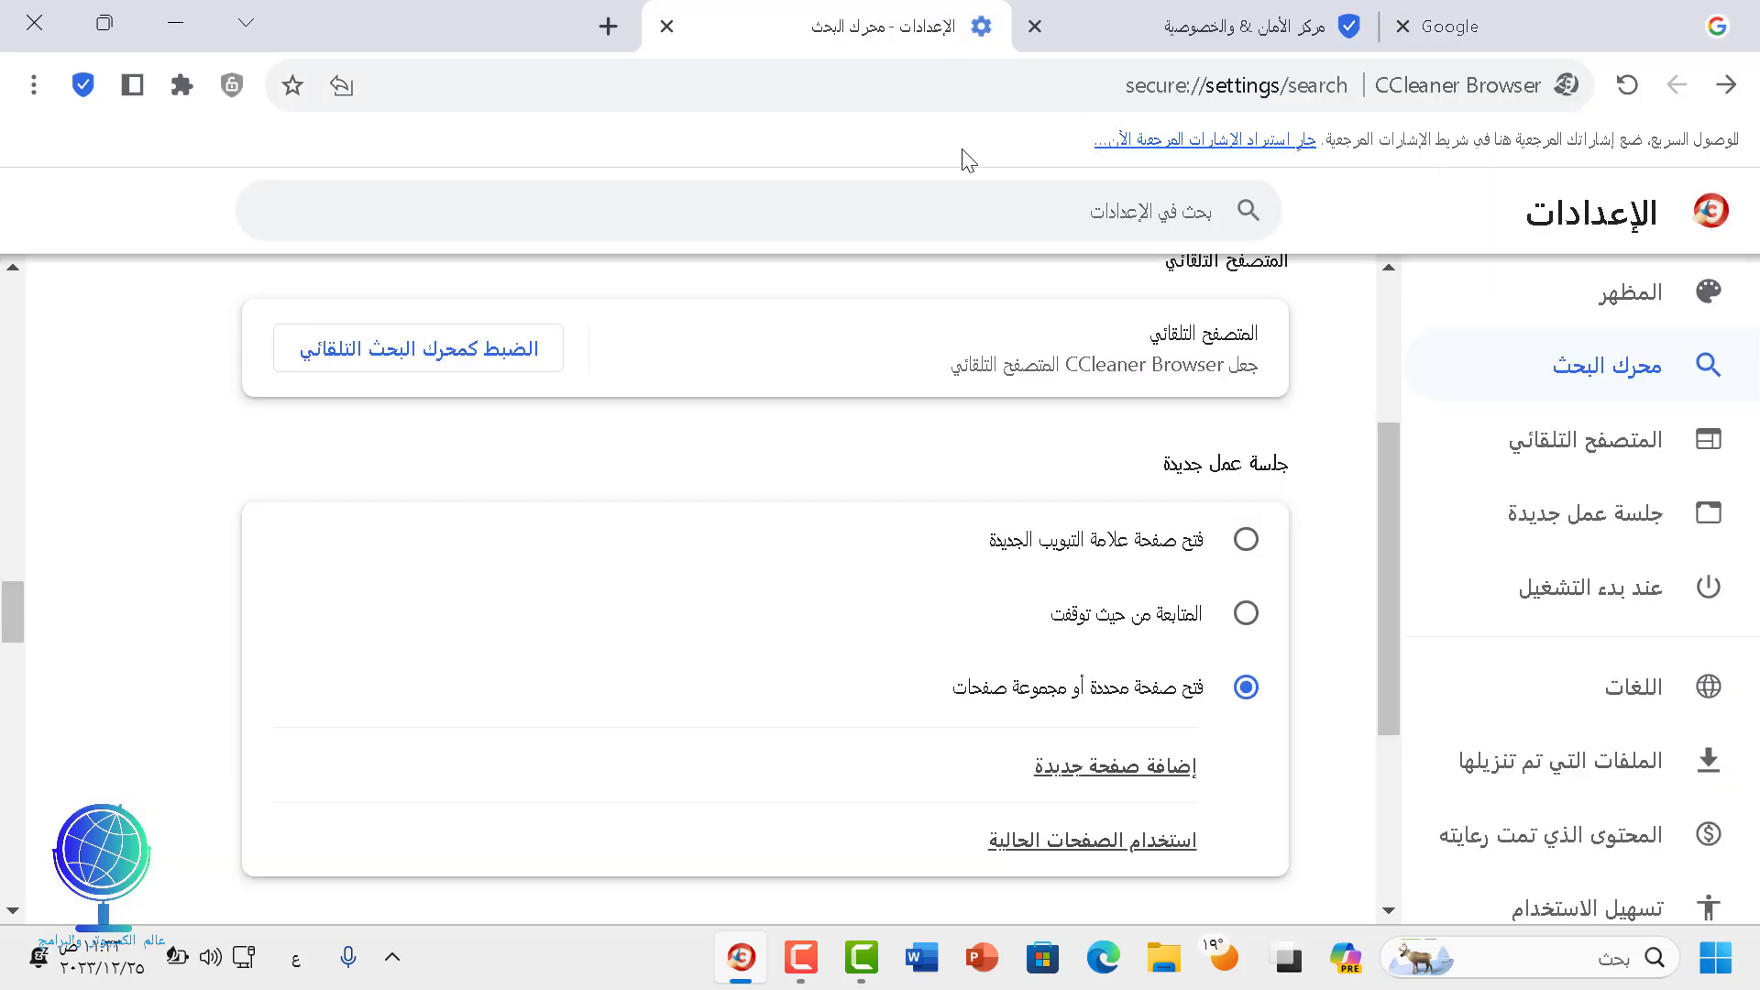
scroll(907, 701, down, 3)
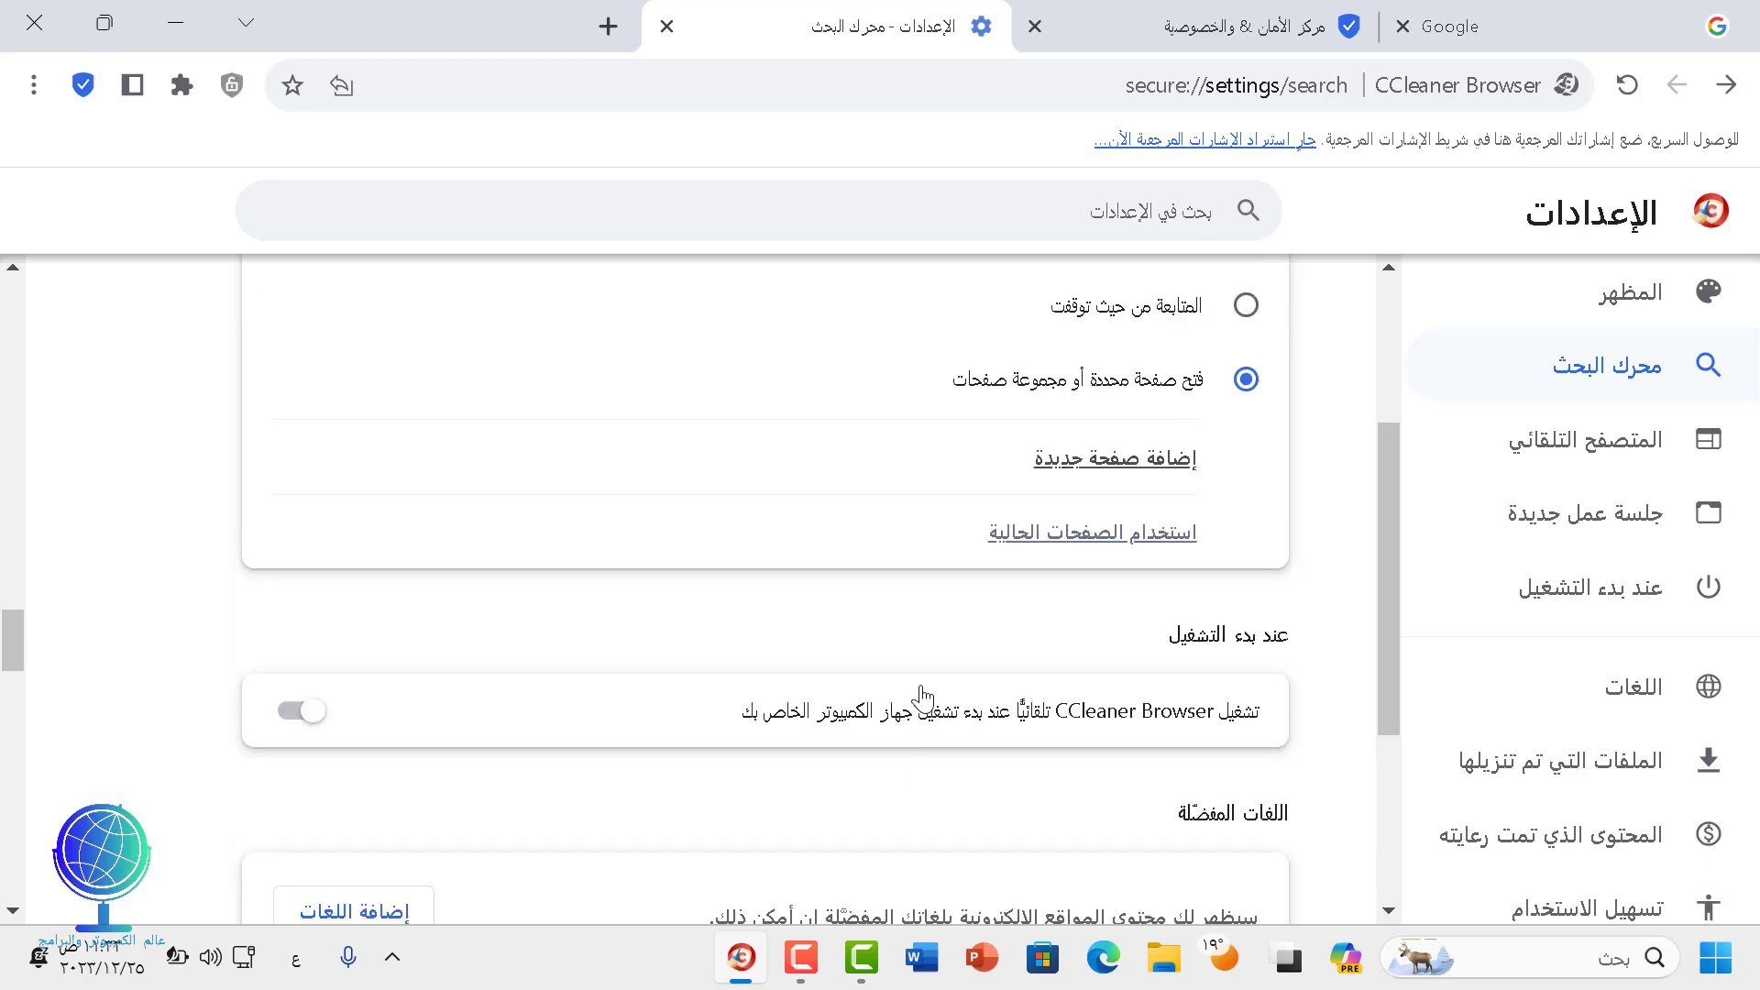
click(1108, 463)
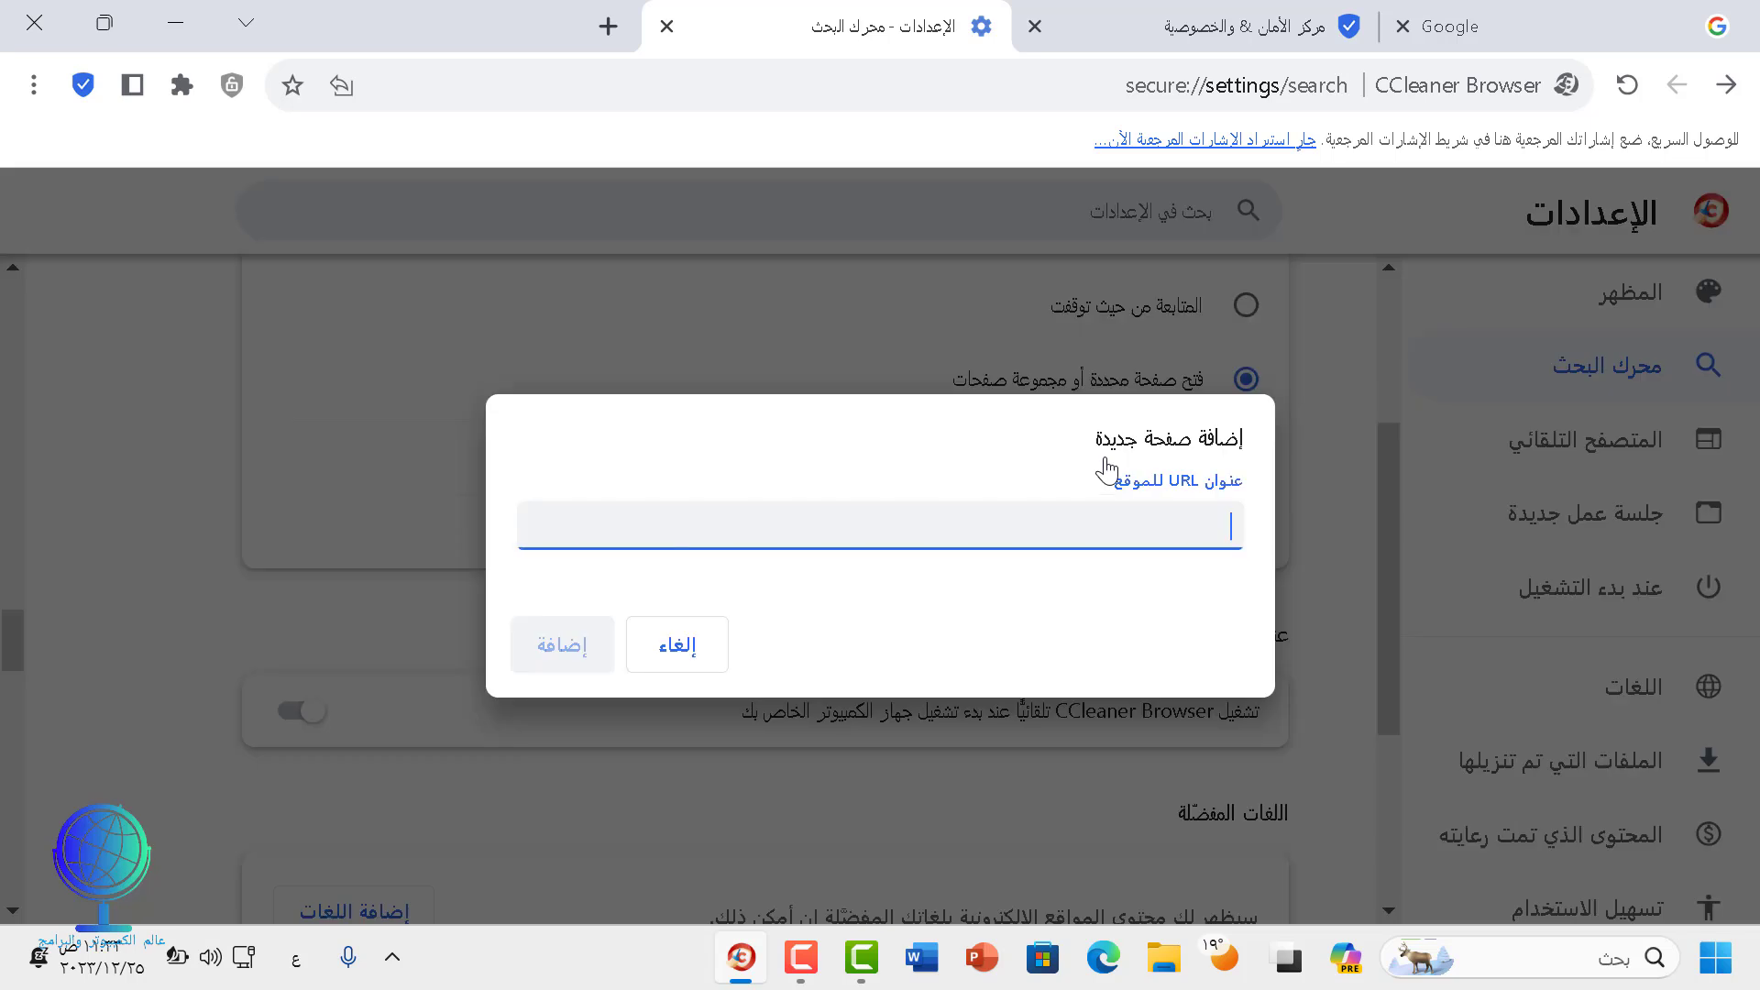
right_click(1061, 524)
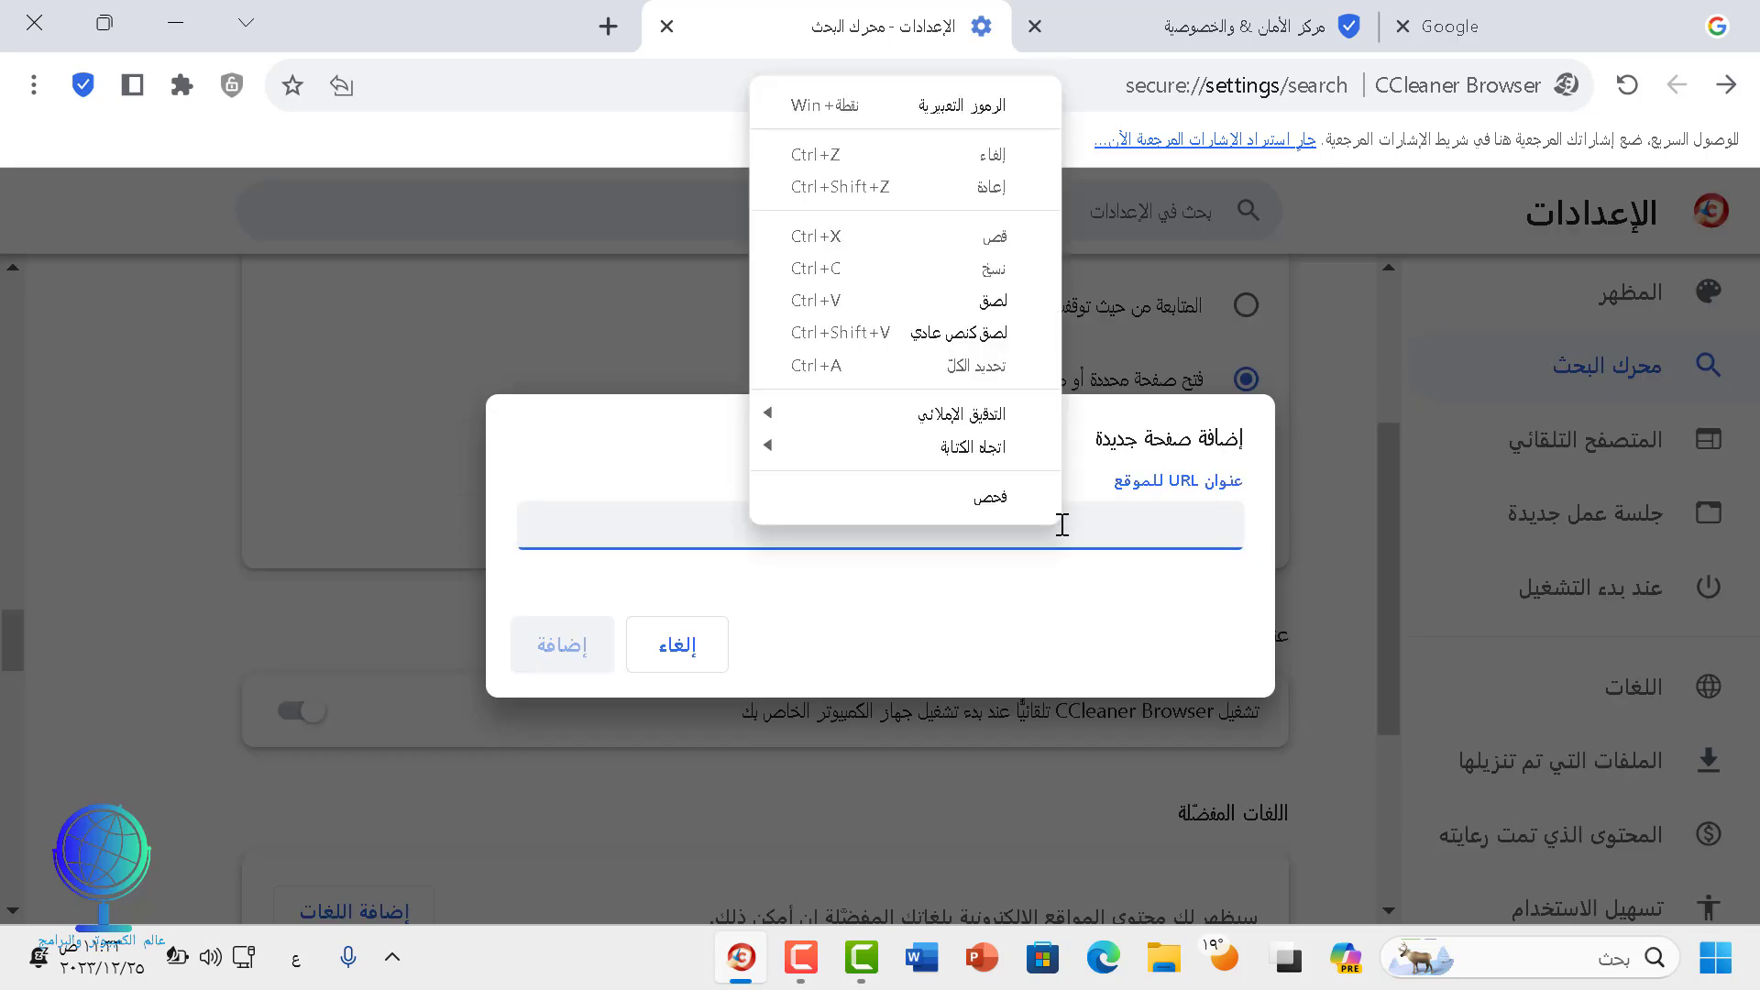
click(1008, 328)
click(587, 658)
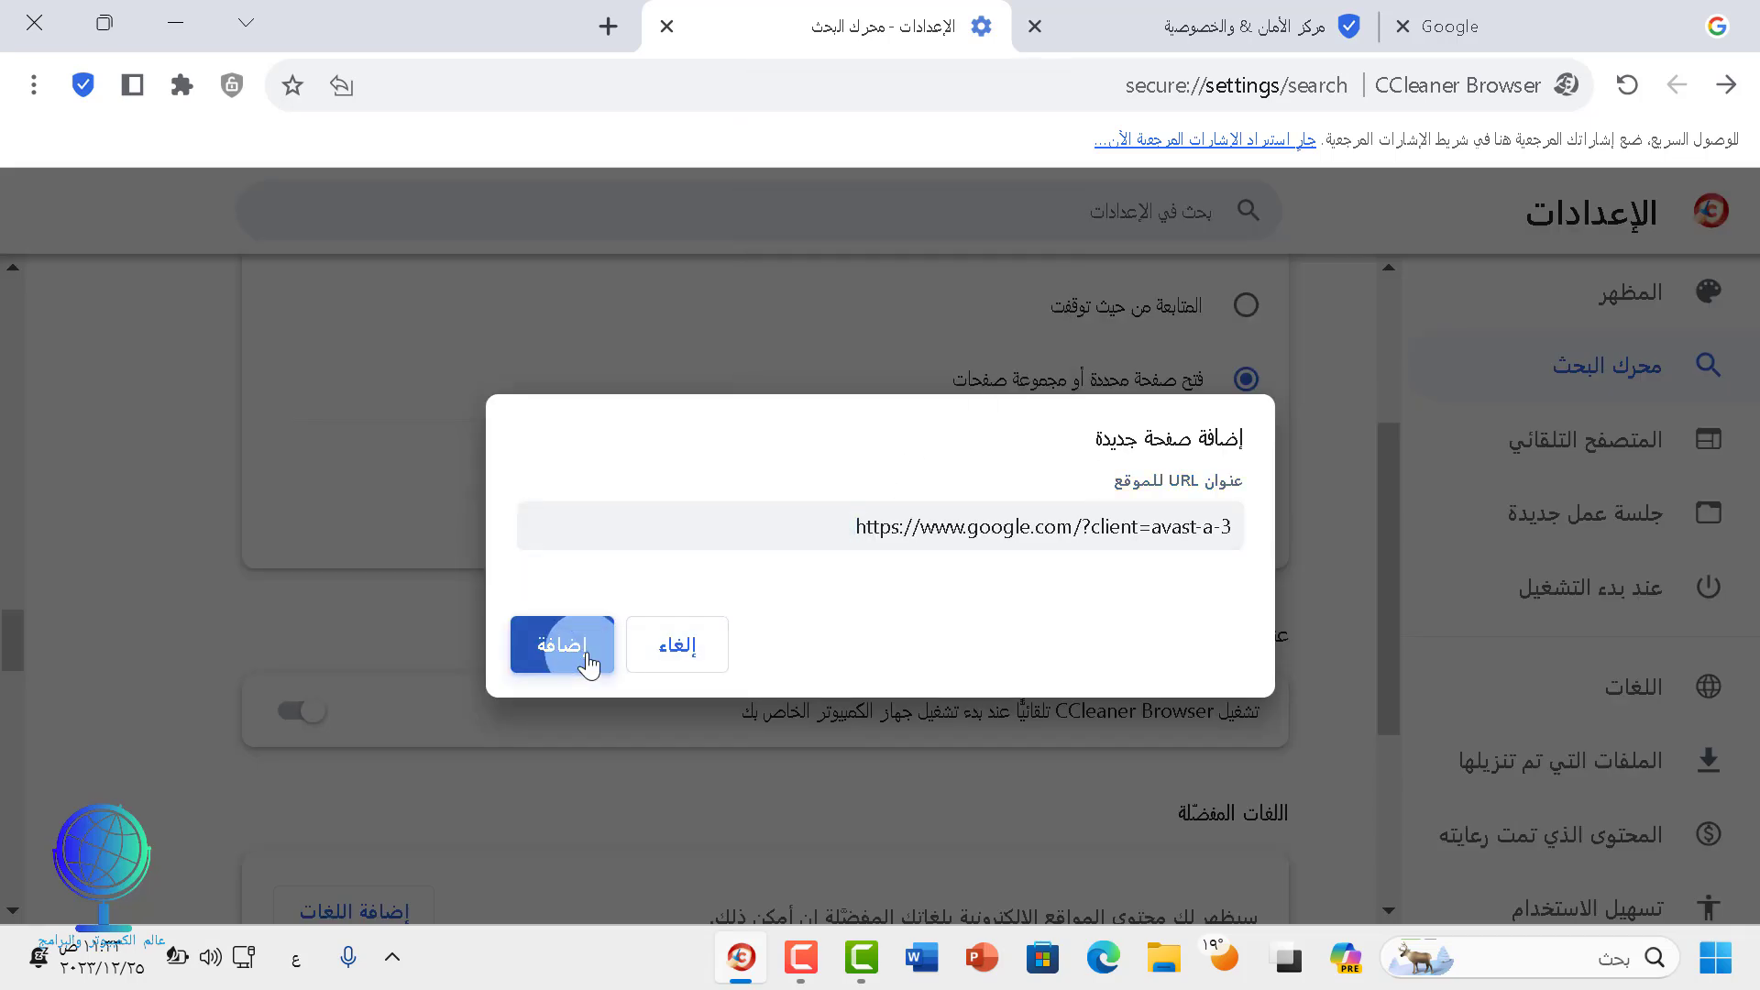
scroll(1021, 503, up, 2)
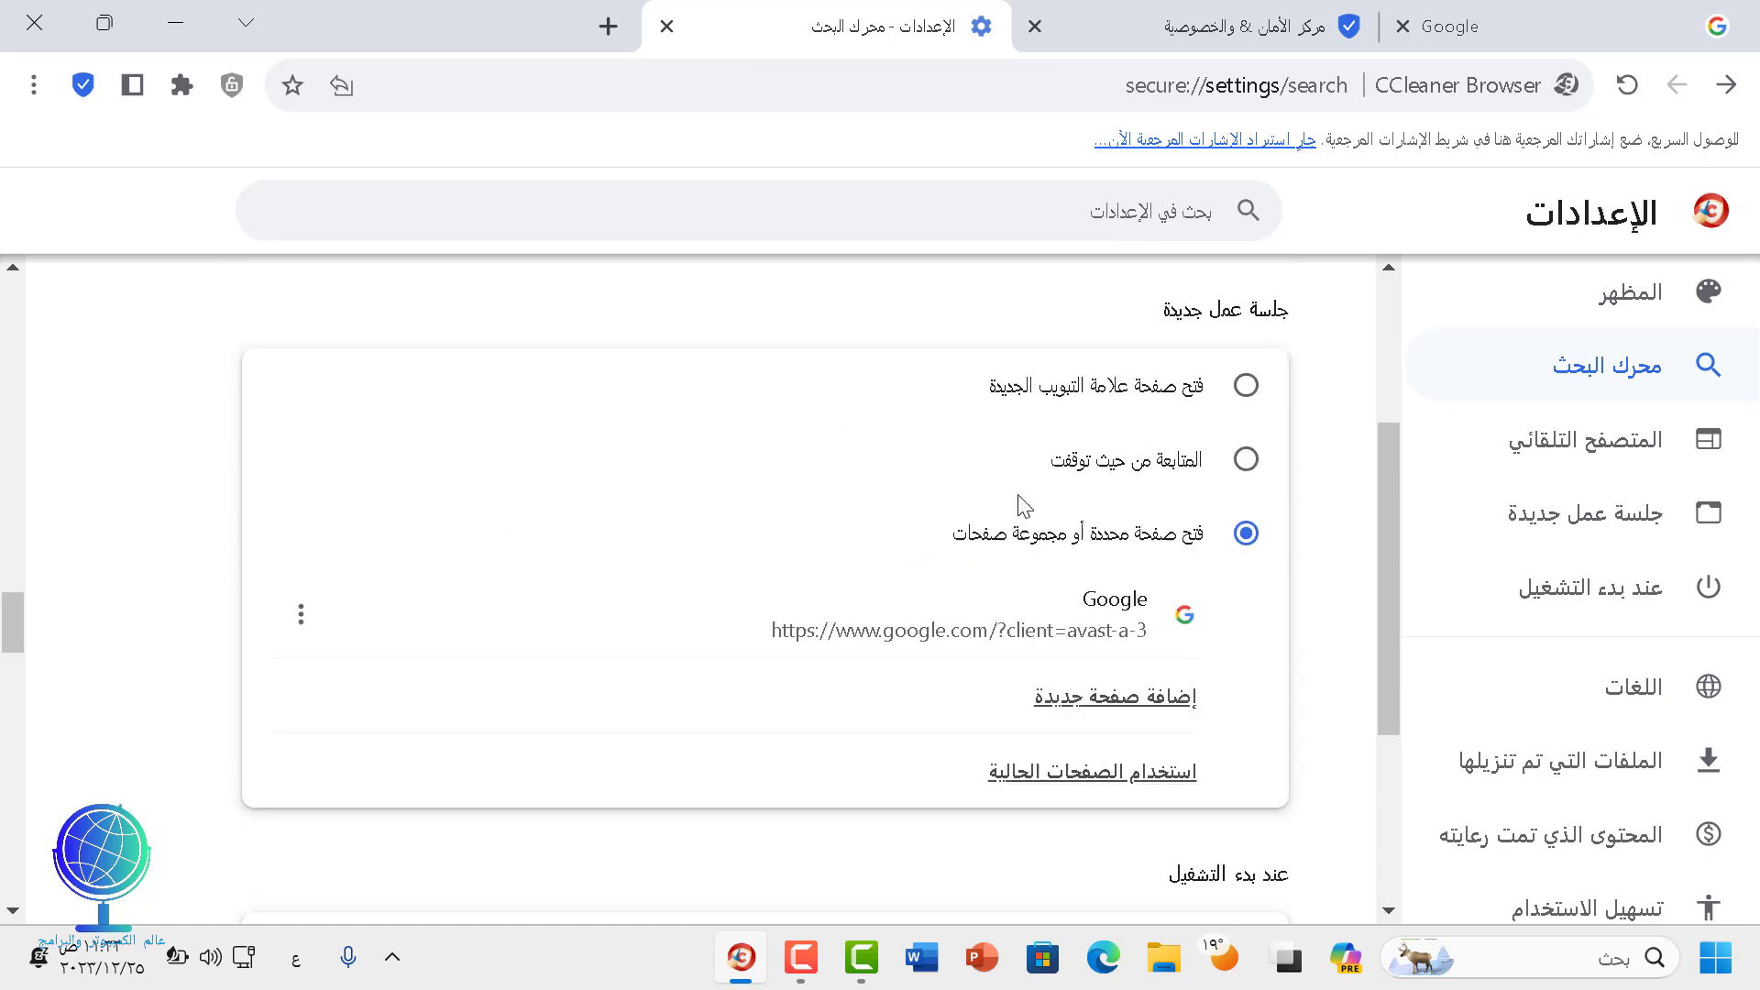
Step: Open the language settings (اللغات) and review the preferred languages and spell-check options
scroll(1022, 545, down, 1)
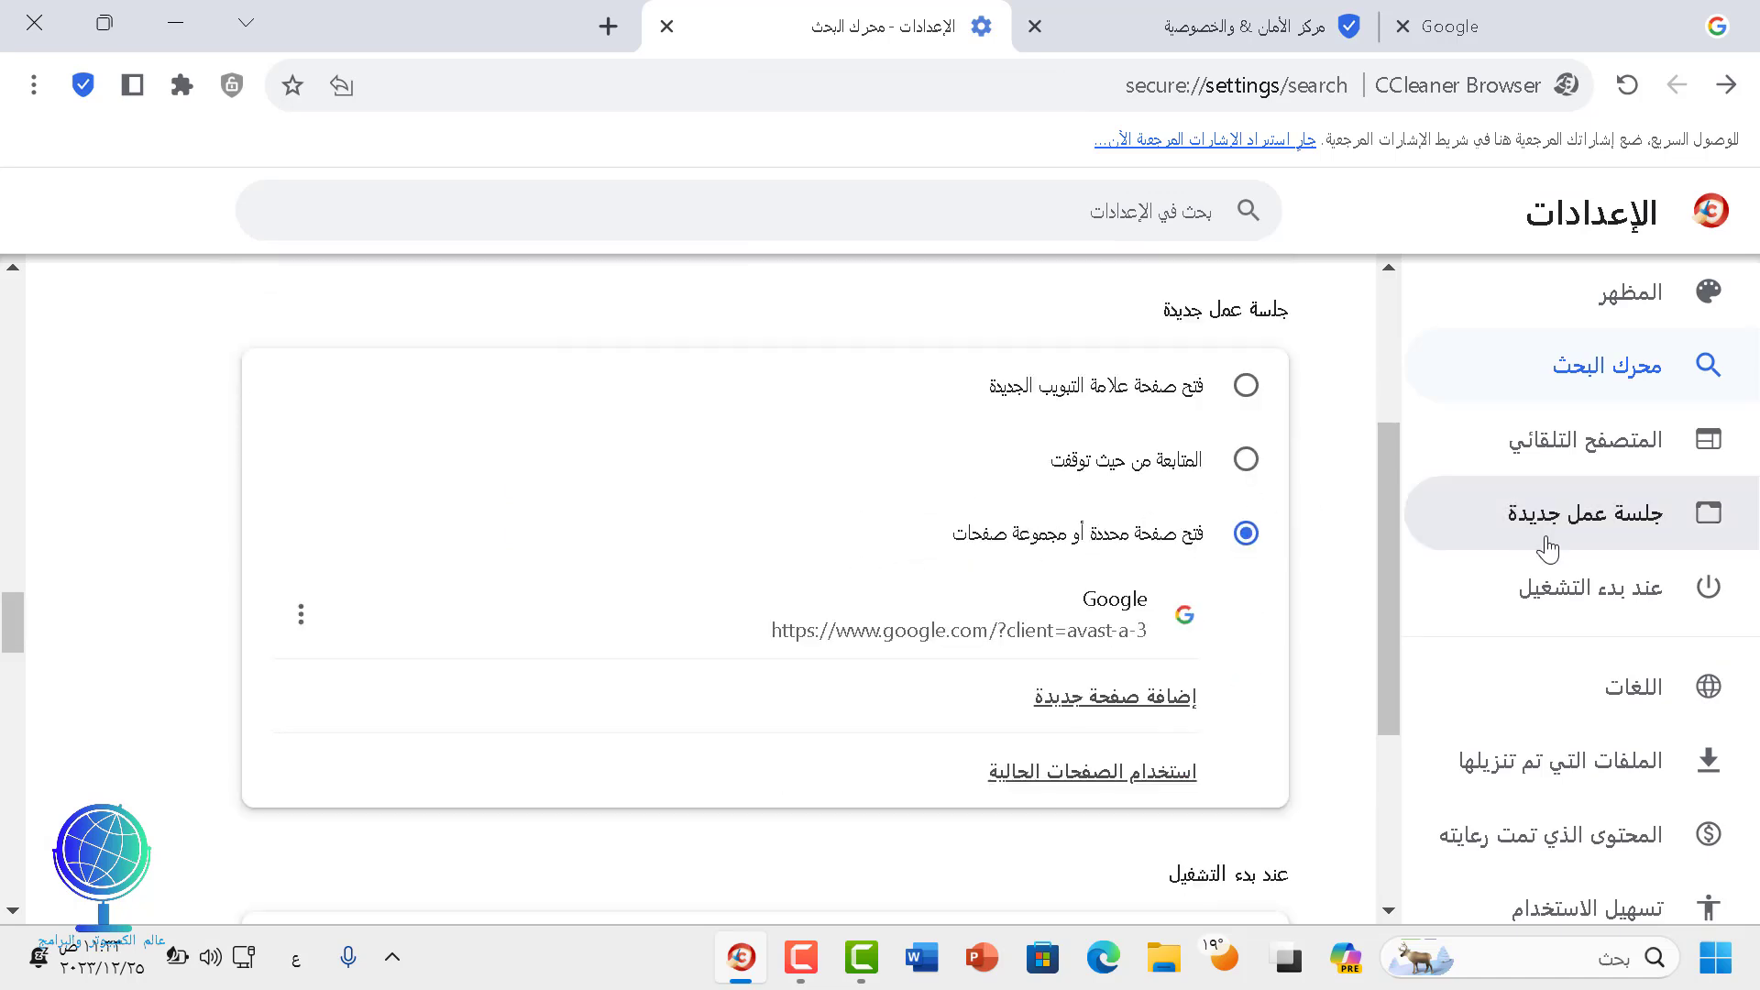
scroll(1541, 556, down, 3)
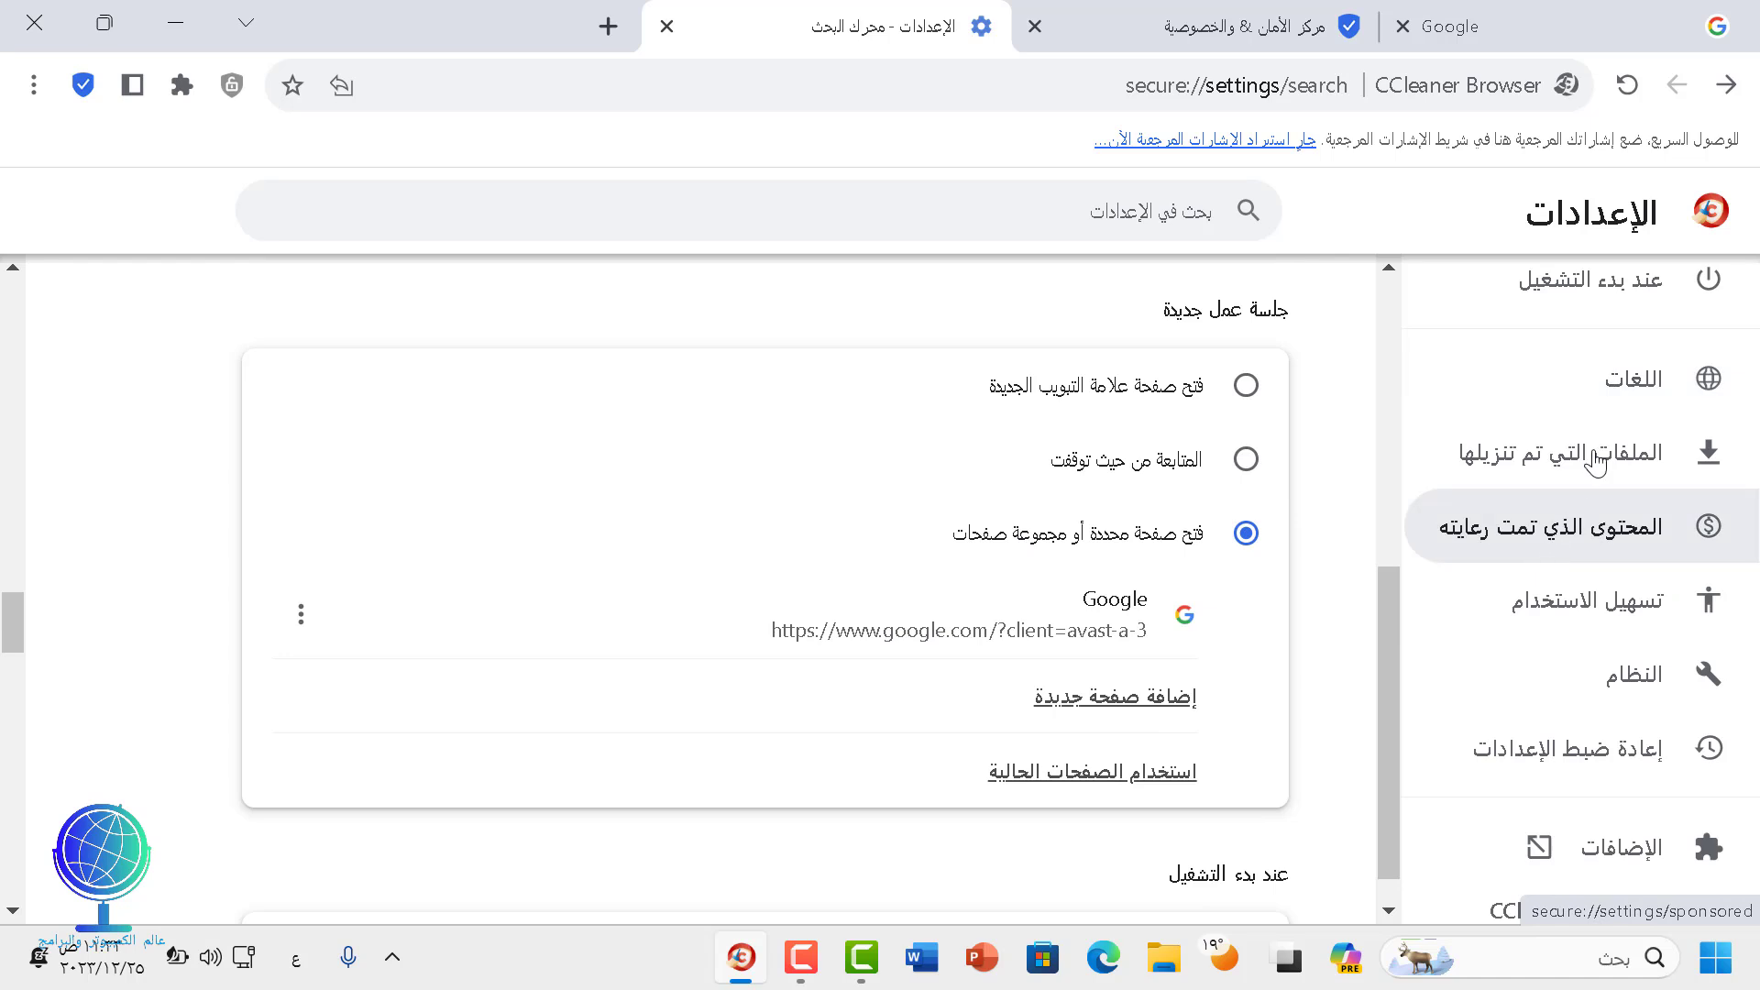
click(1619, 394)
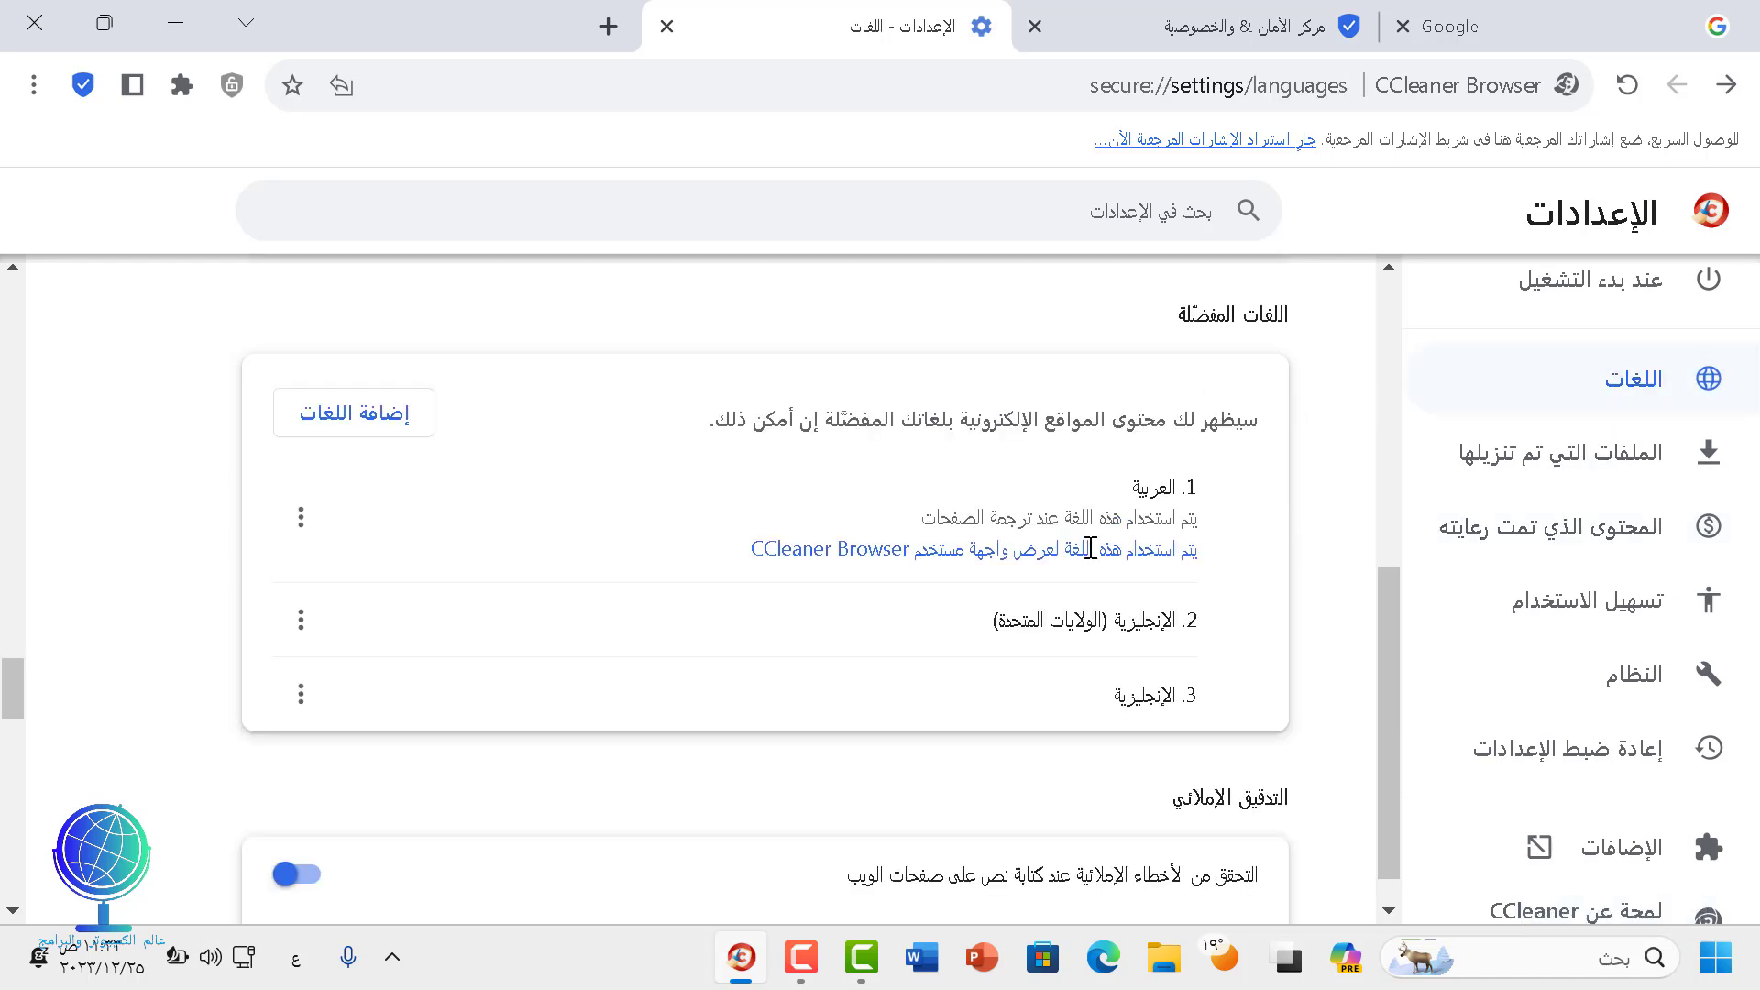
scroll(1091, 547, down, 2)
scroll(1091, 550, down, 5)
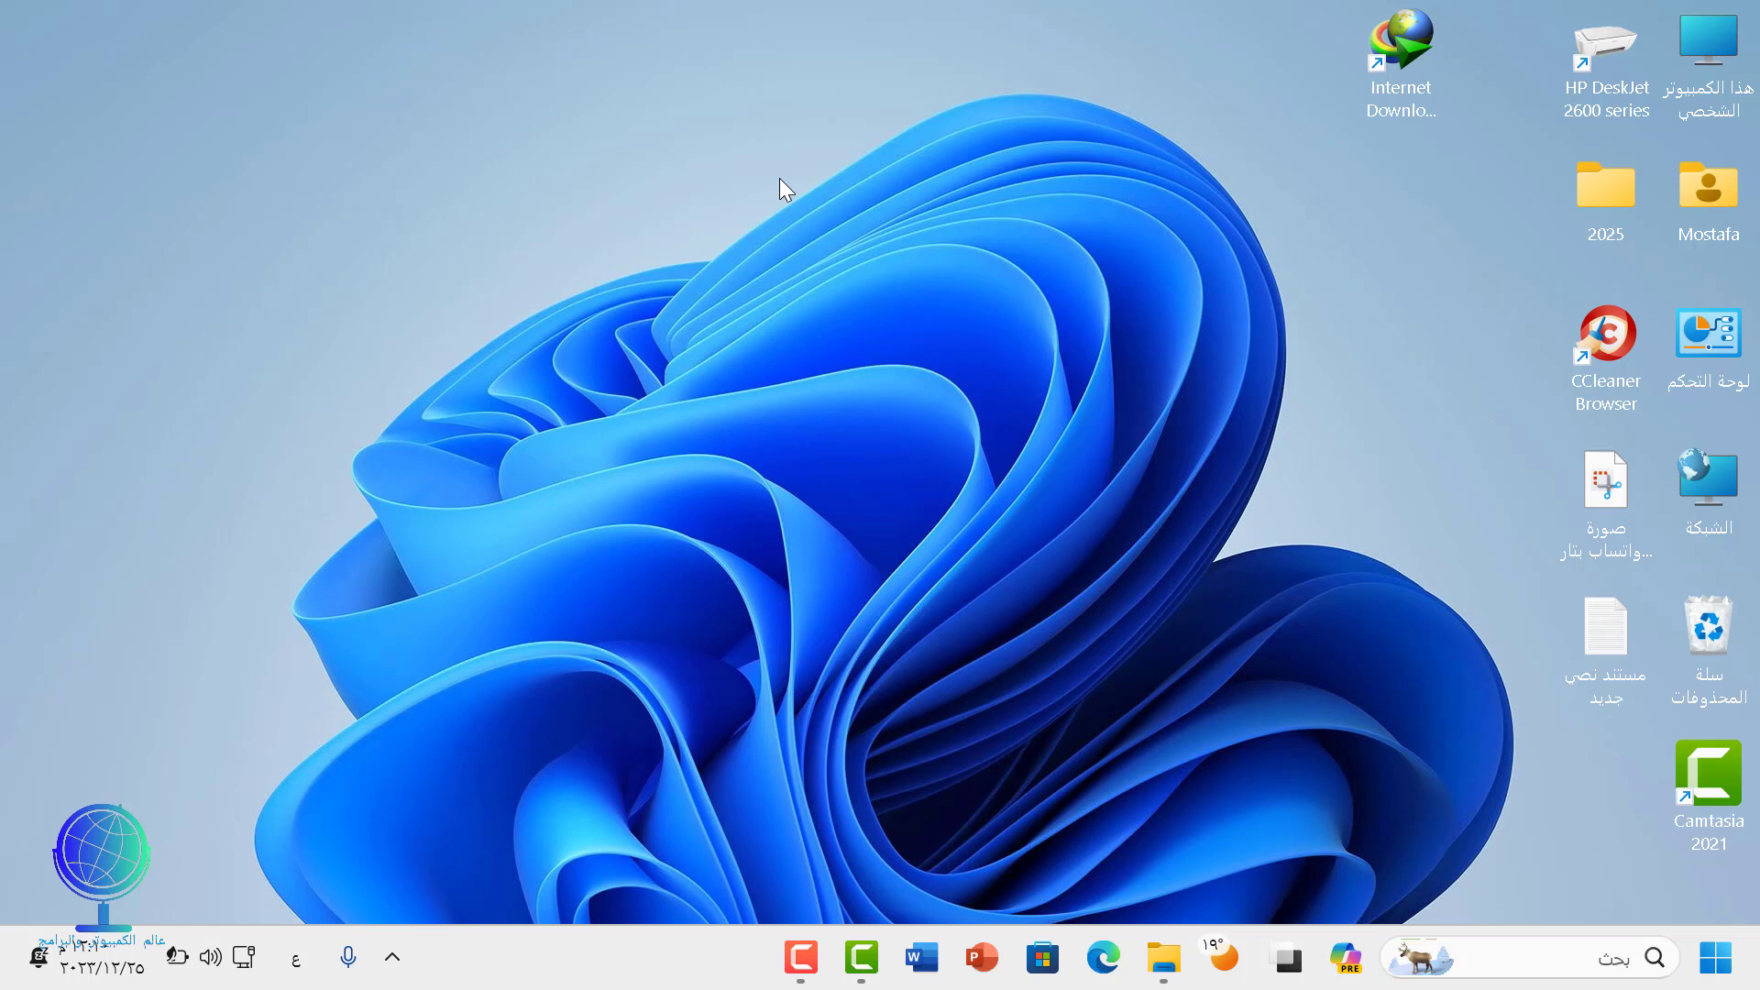
Step: Launch Internet Download Manager from the desktop and open its general options (خيارات)
click(1401, 53)
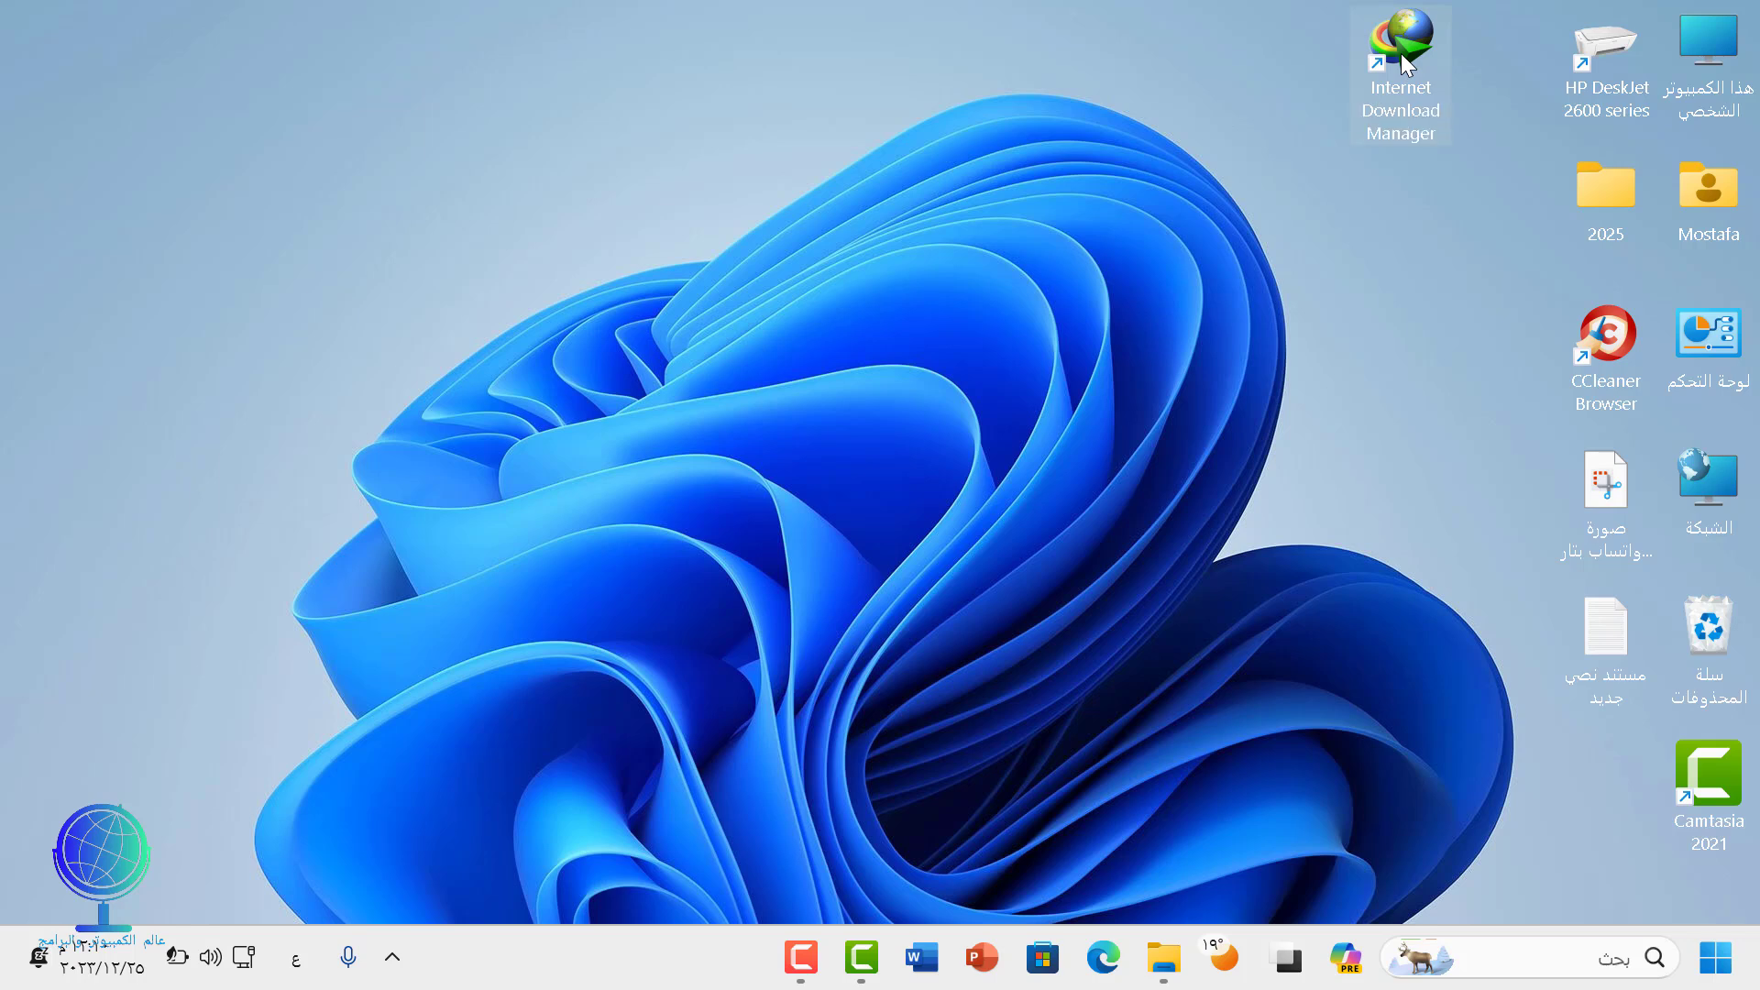
double_click(1400, 53)
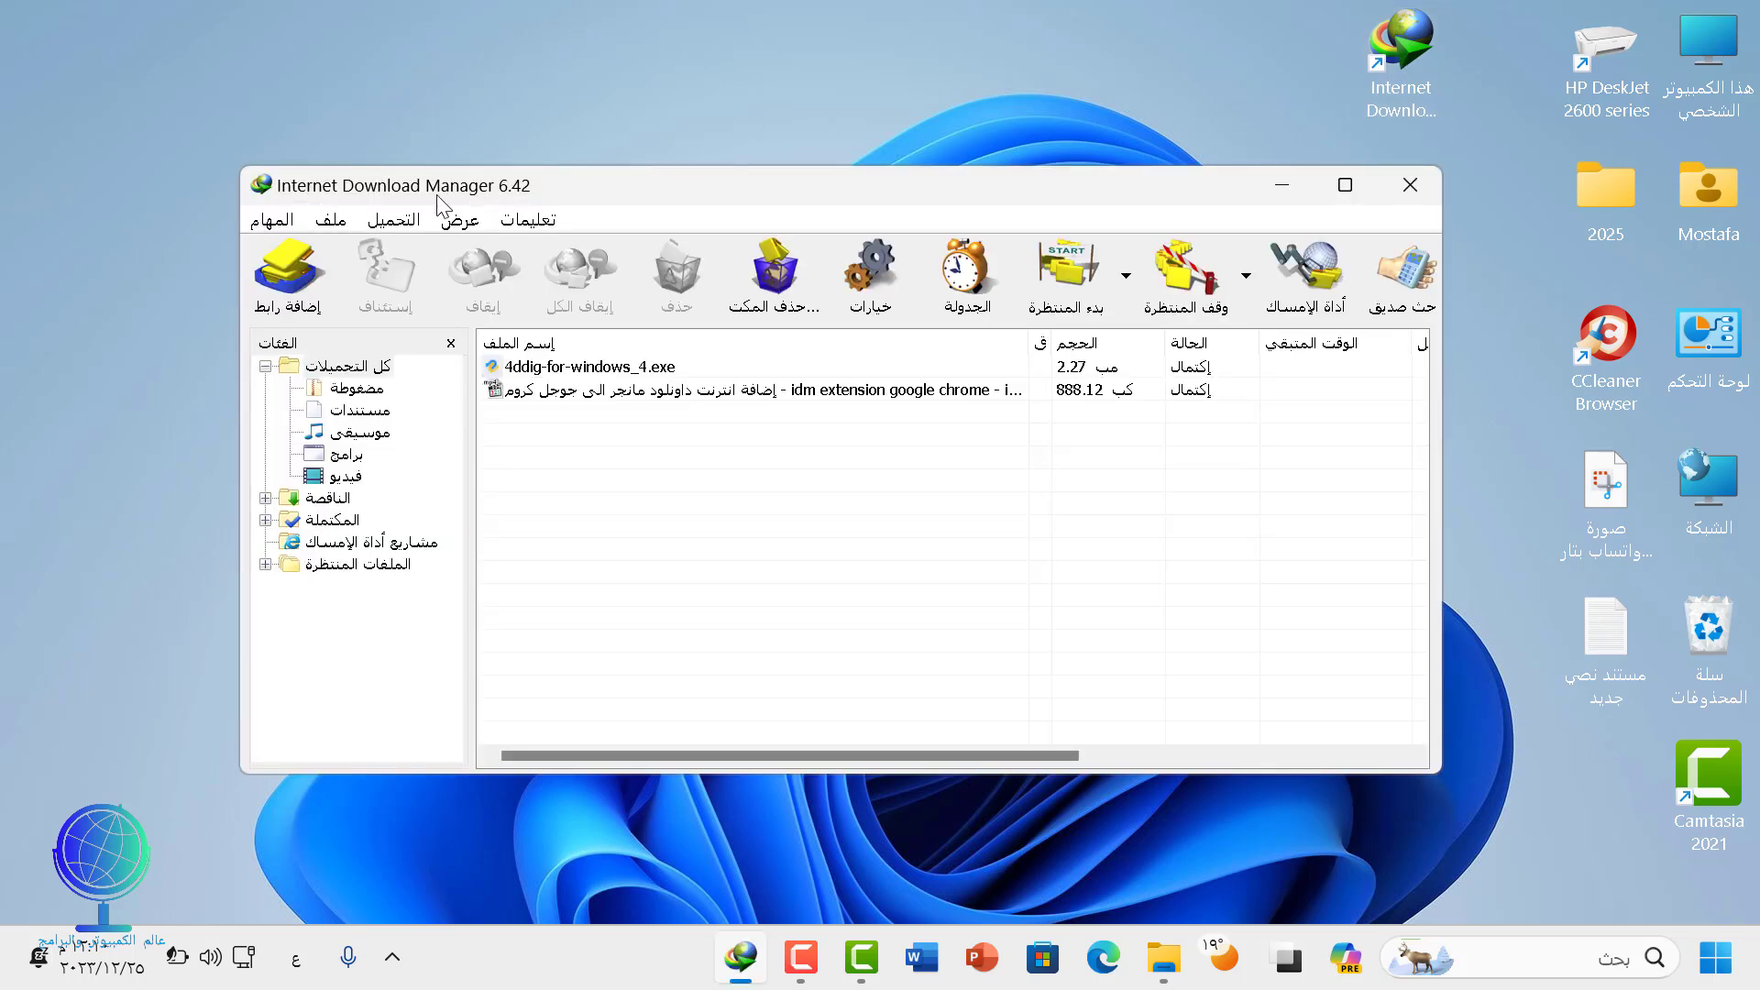
click(404, 223)
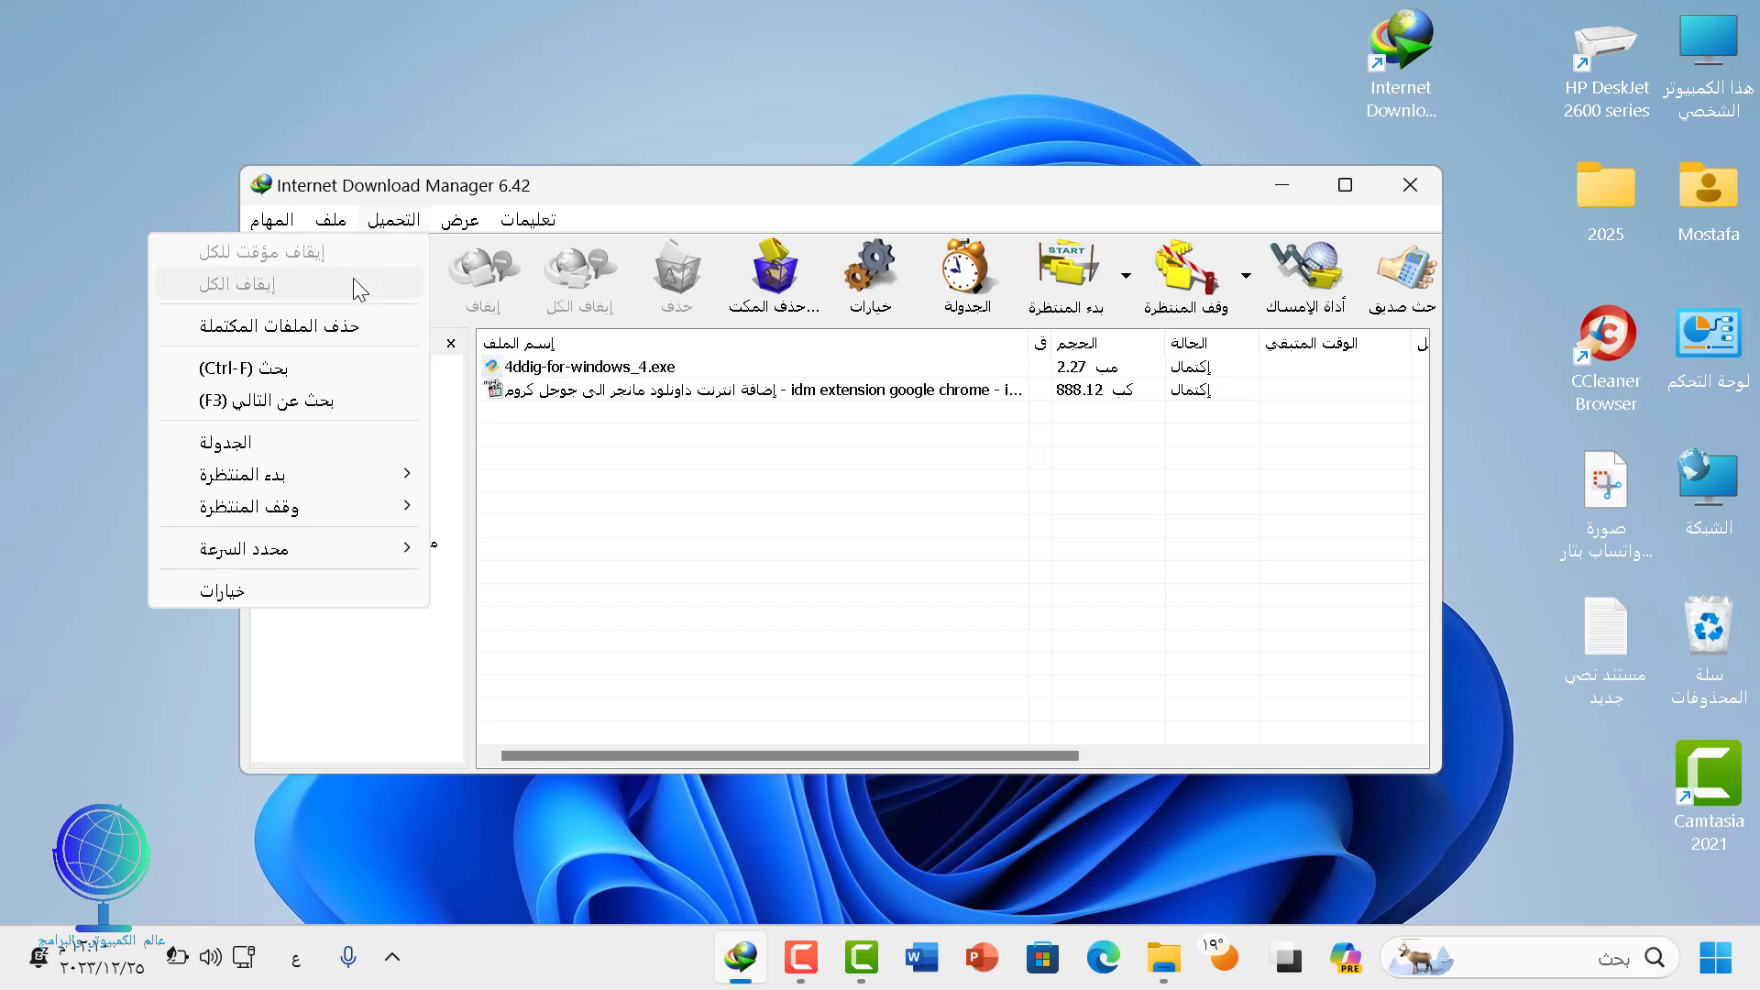
click(258, 602)
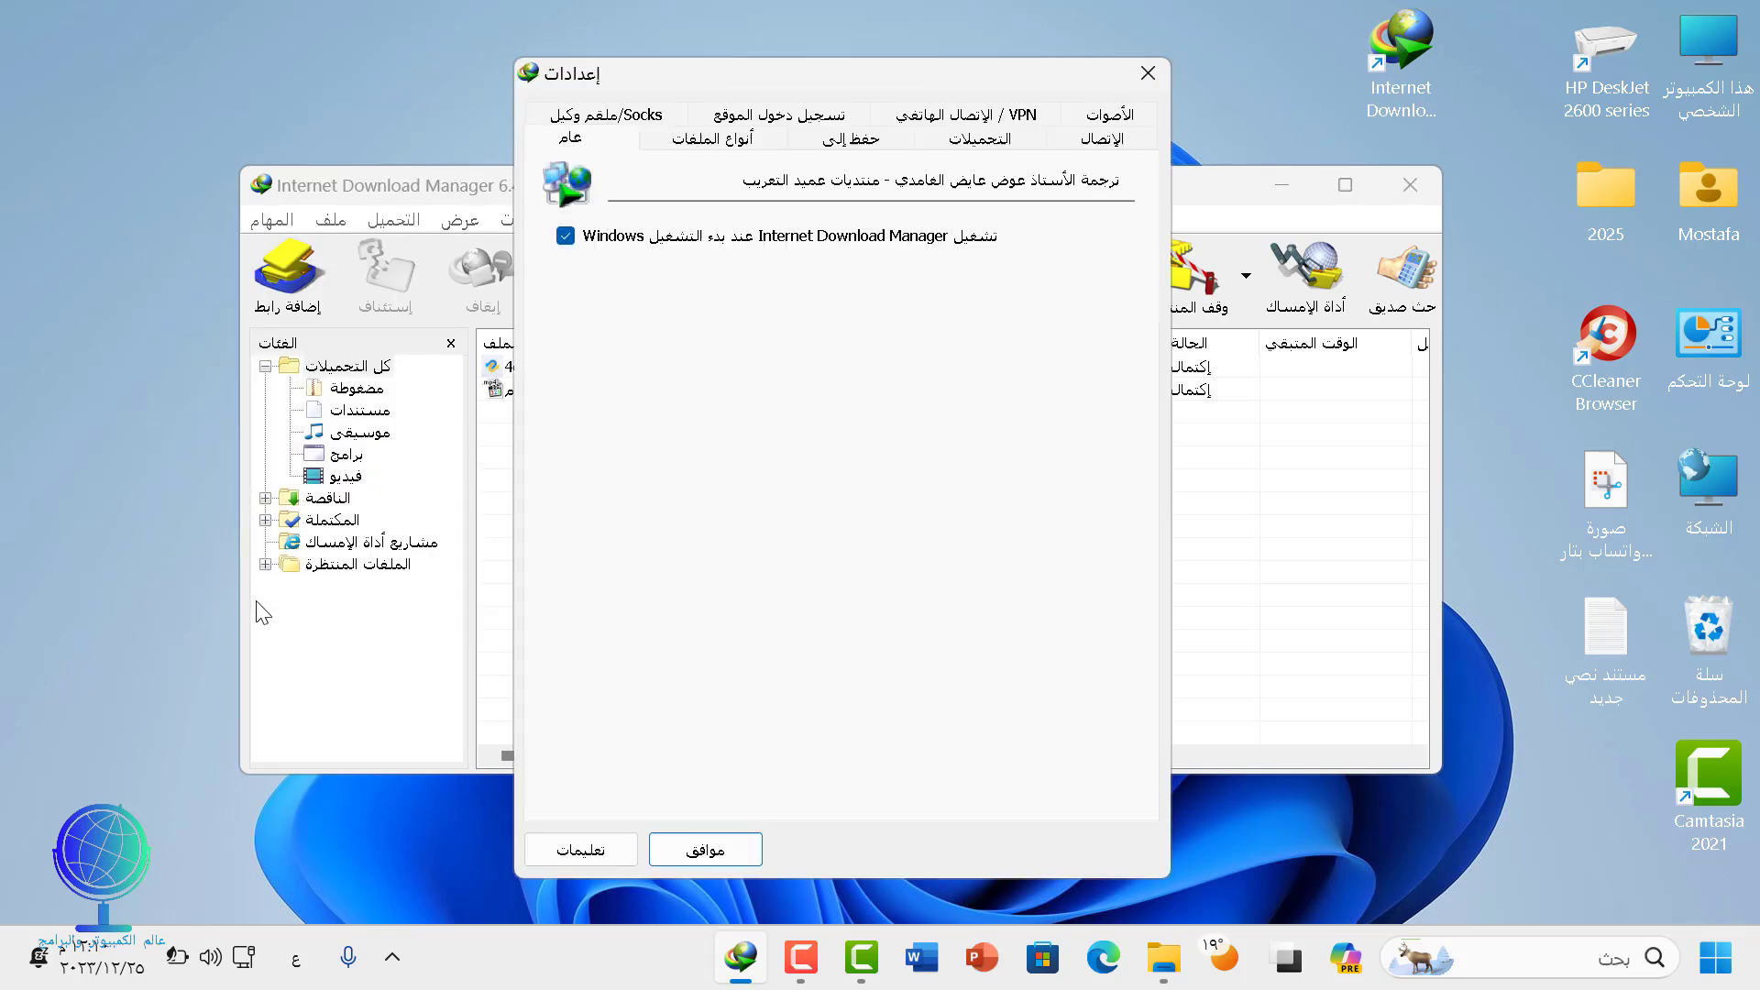
Step: Add CCleaner Browser from the desktop to the browsers that Internet Download Manager captures downloads from
click(1016, 623)
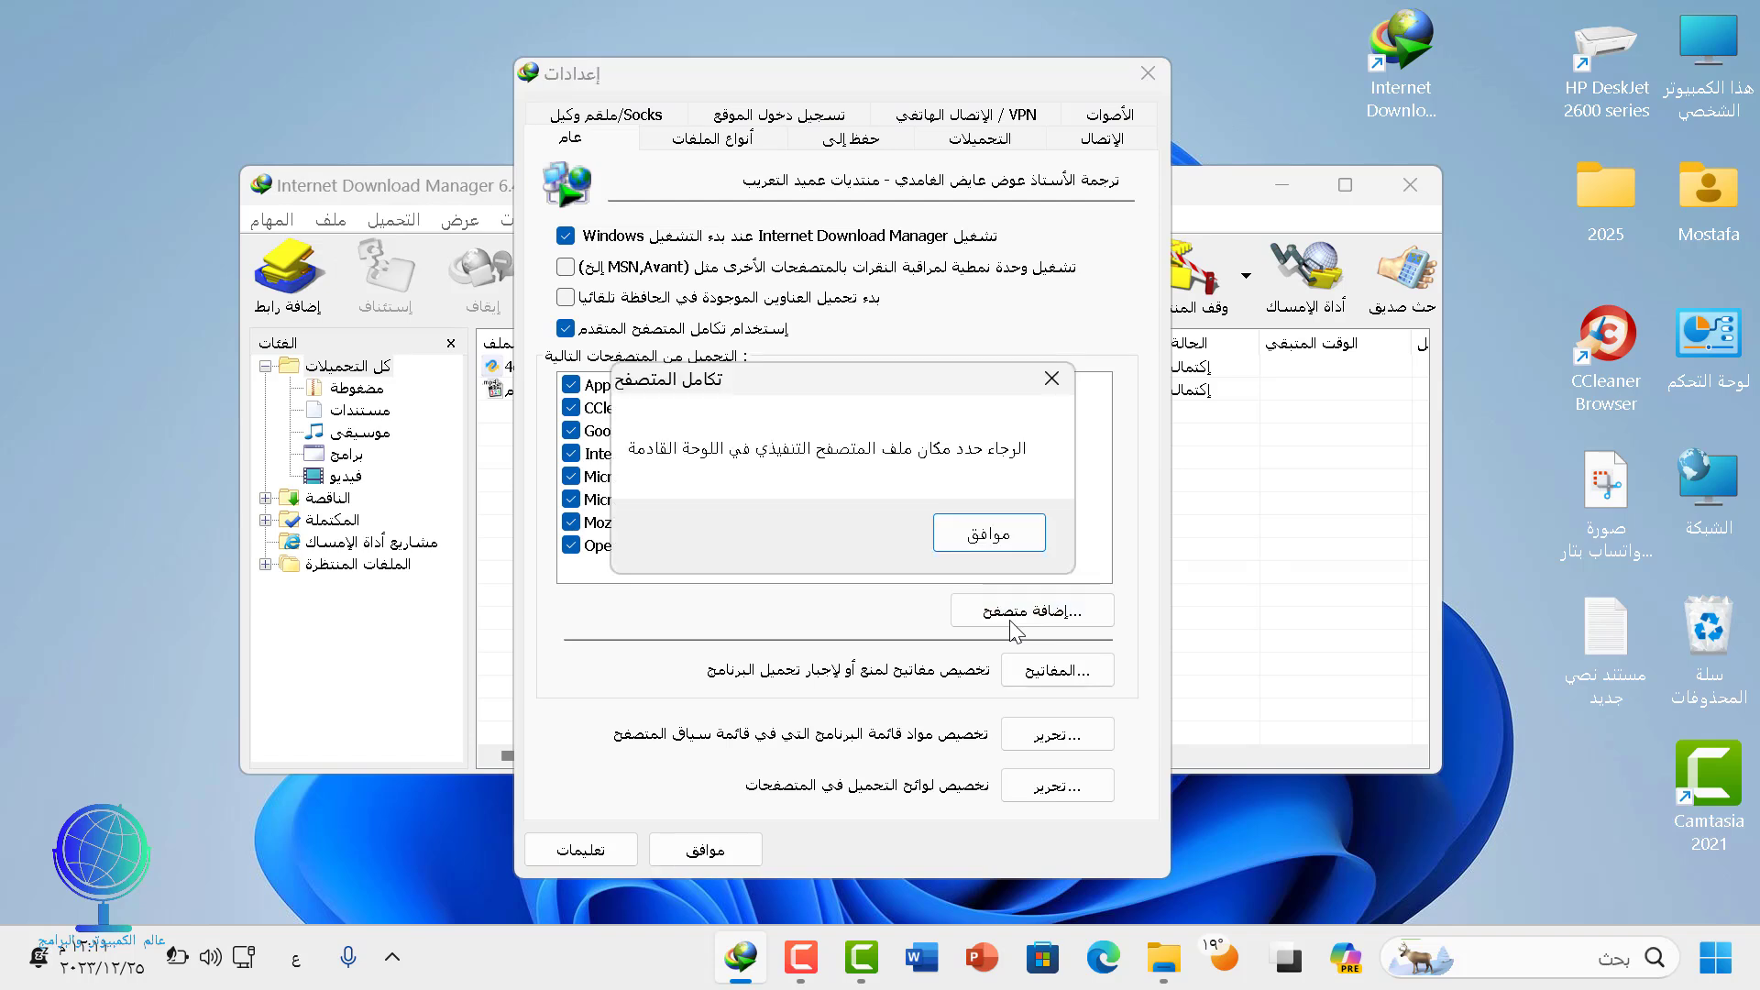
click(988, 538)
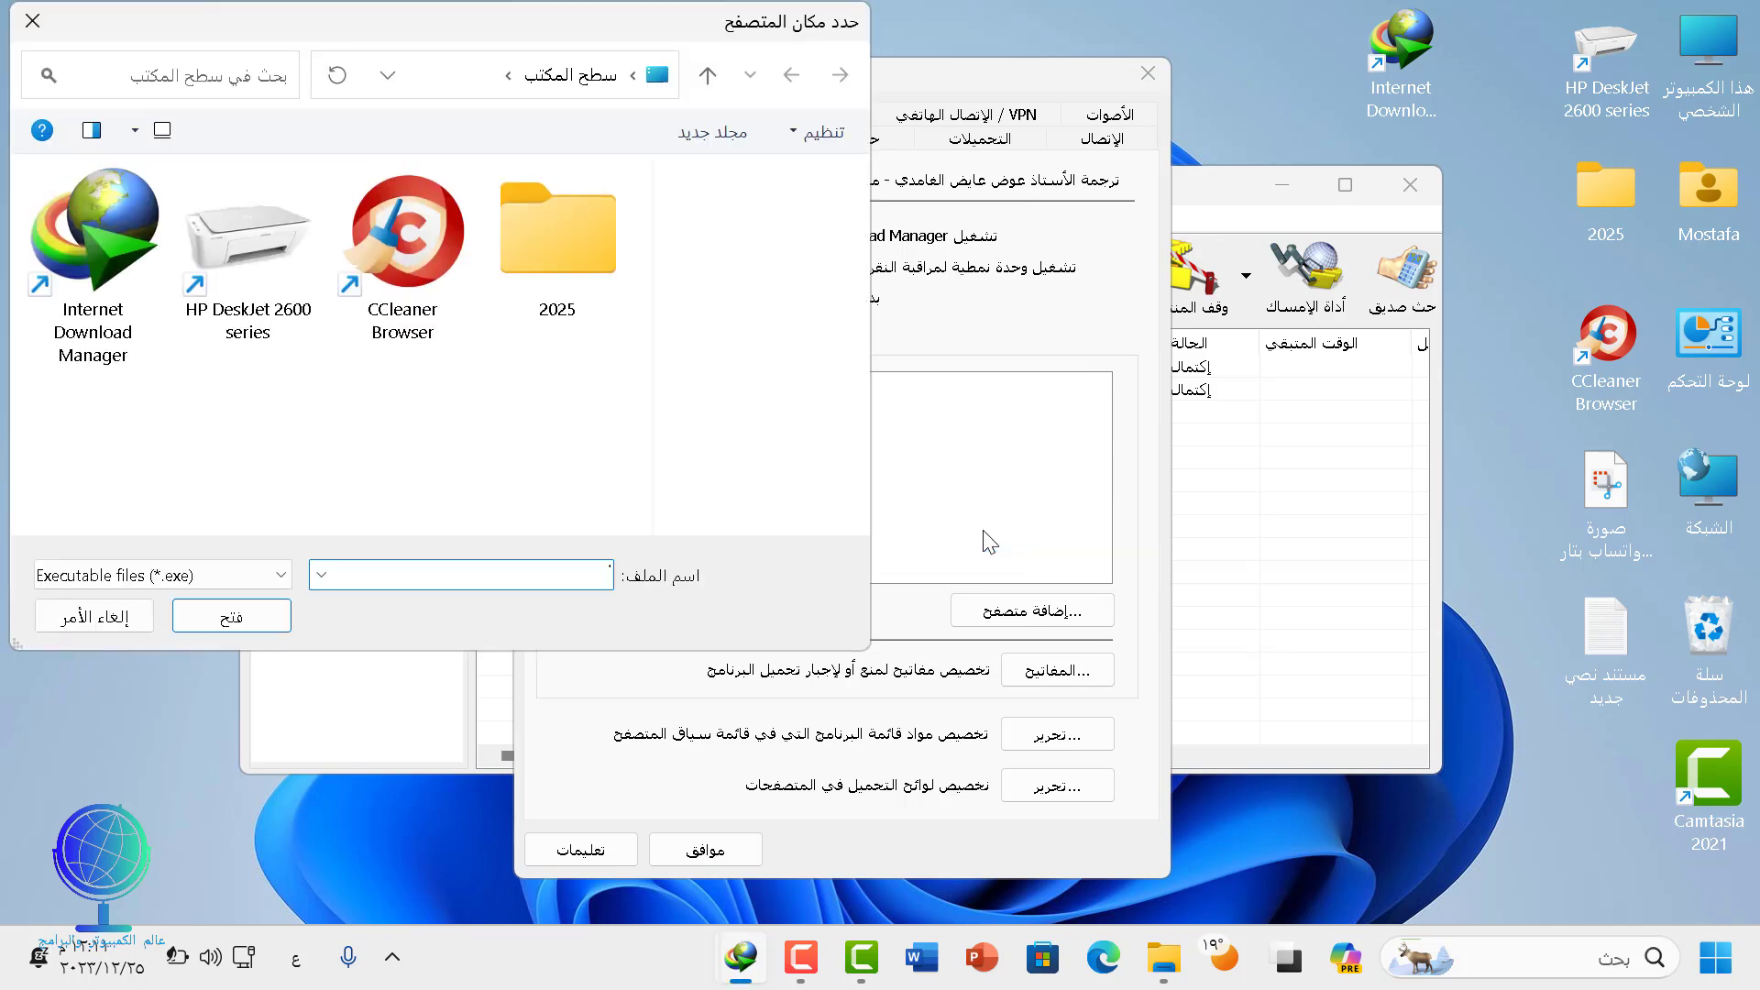
click(442, 238)
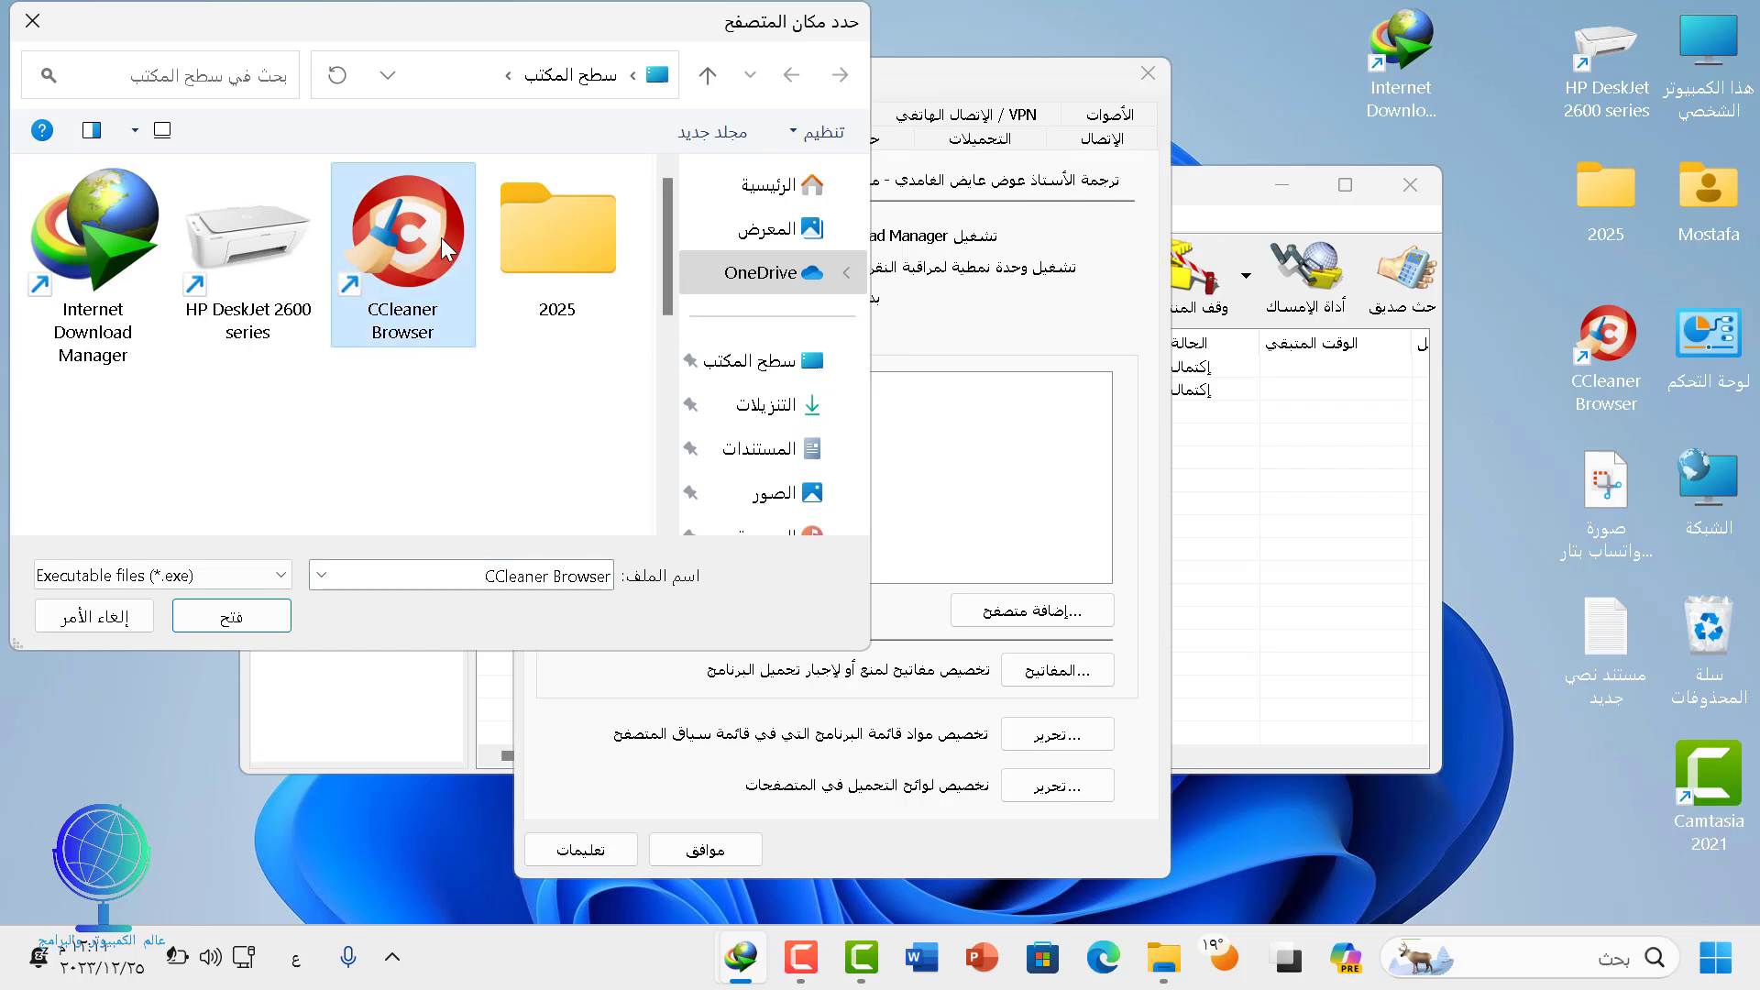
click(273, 616)
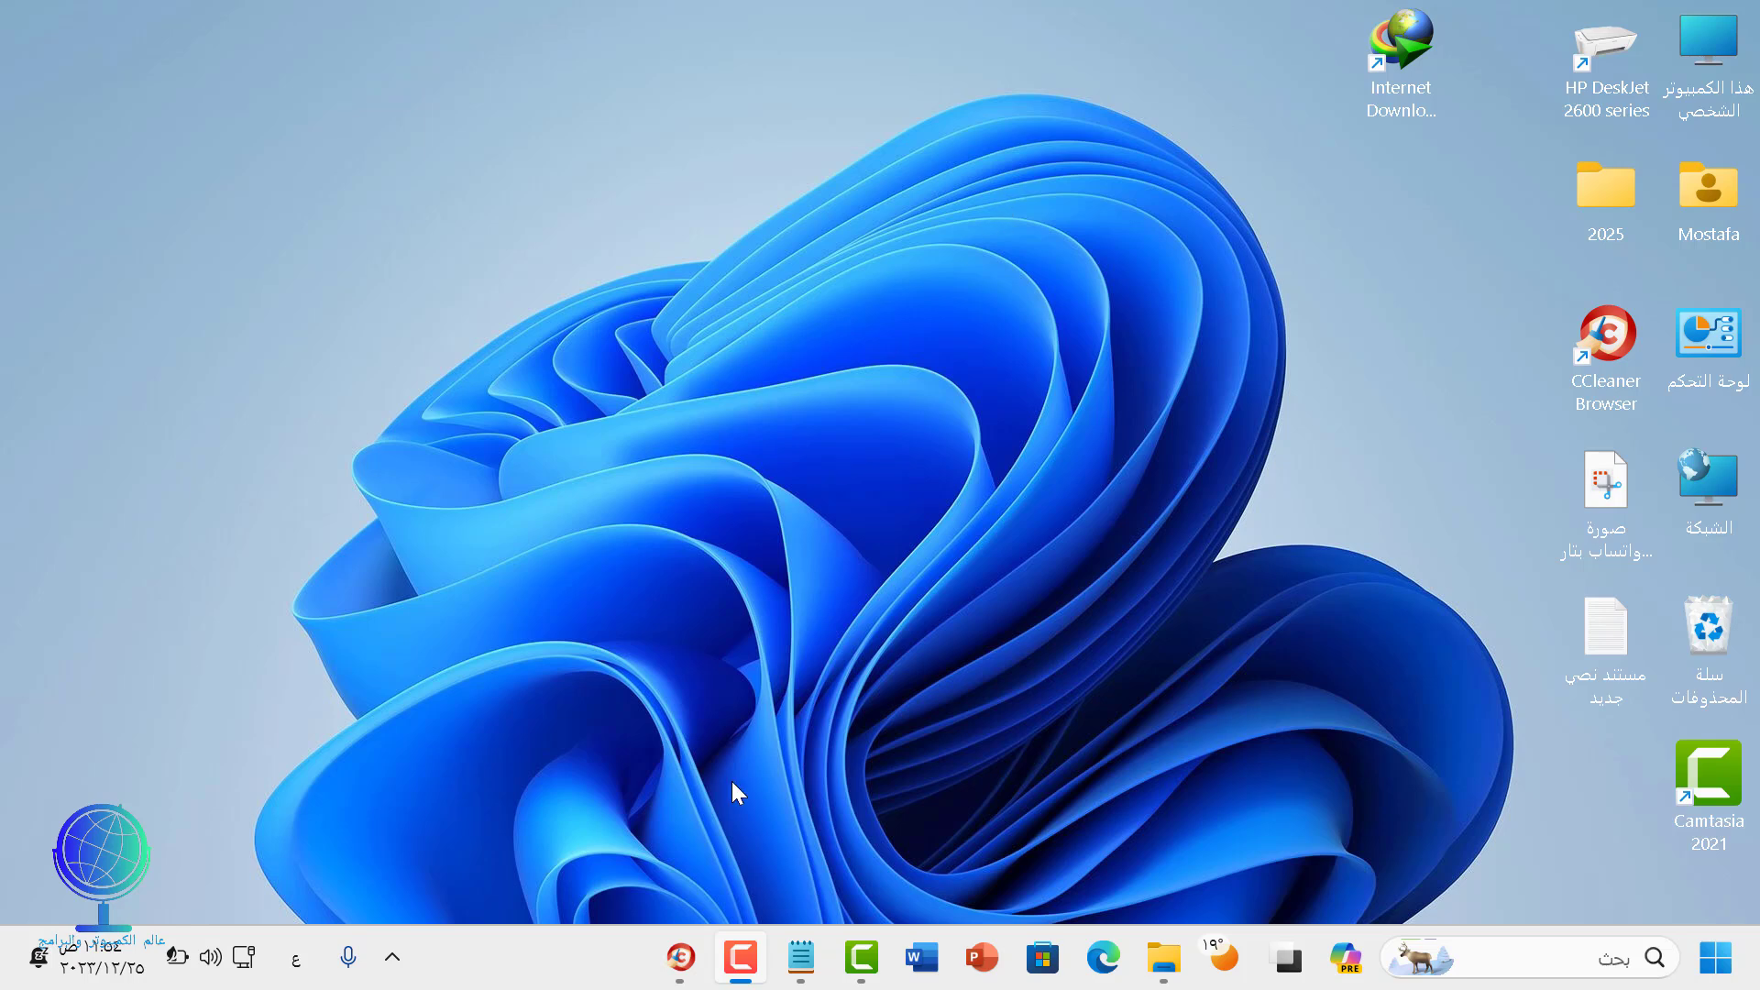
Step: Switch to CCleaner Browser and open its extensions page (الإضافات)
click(680, 957)
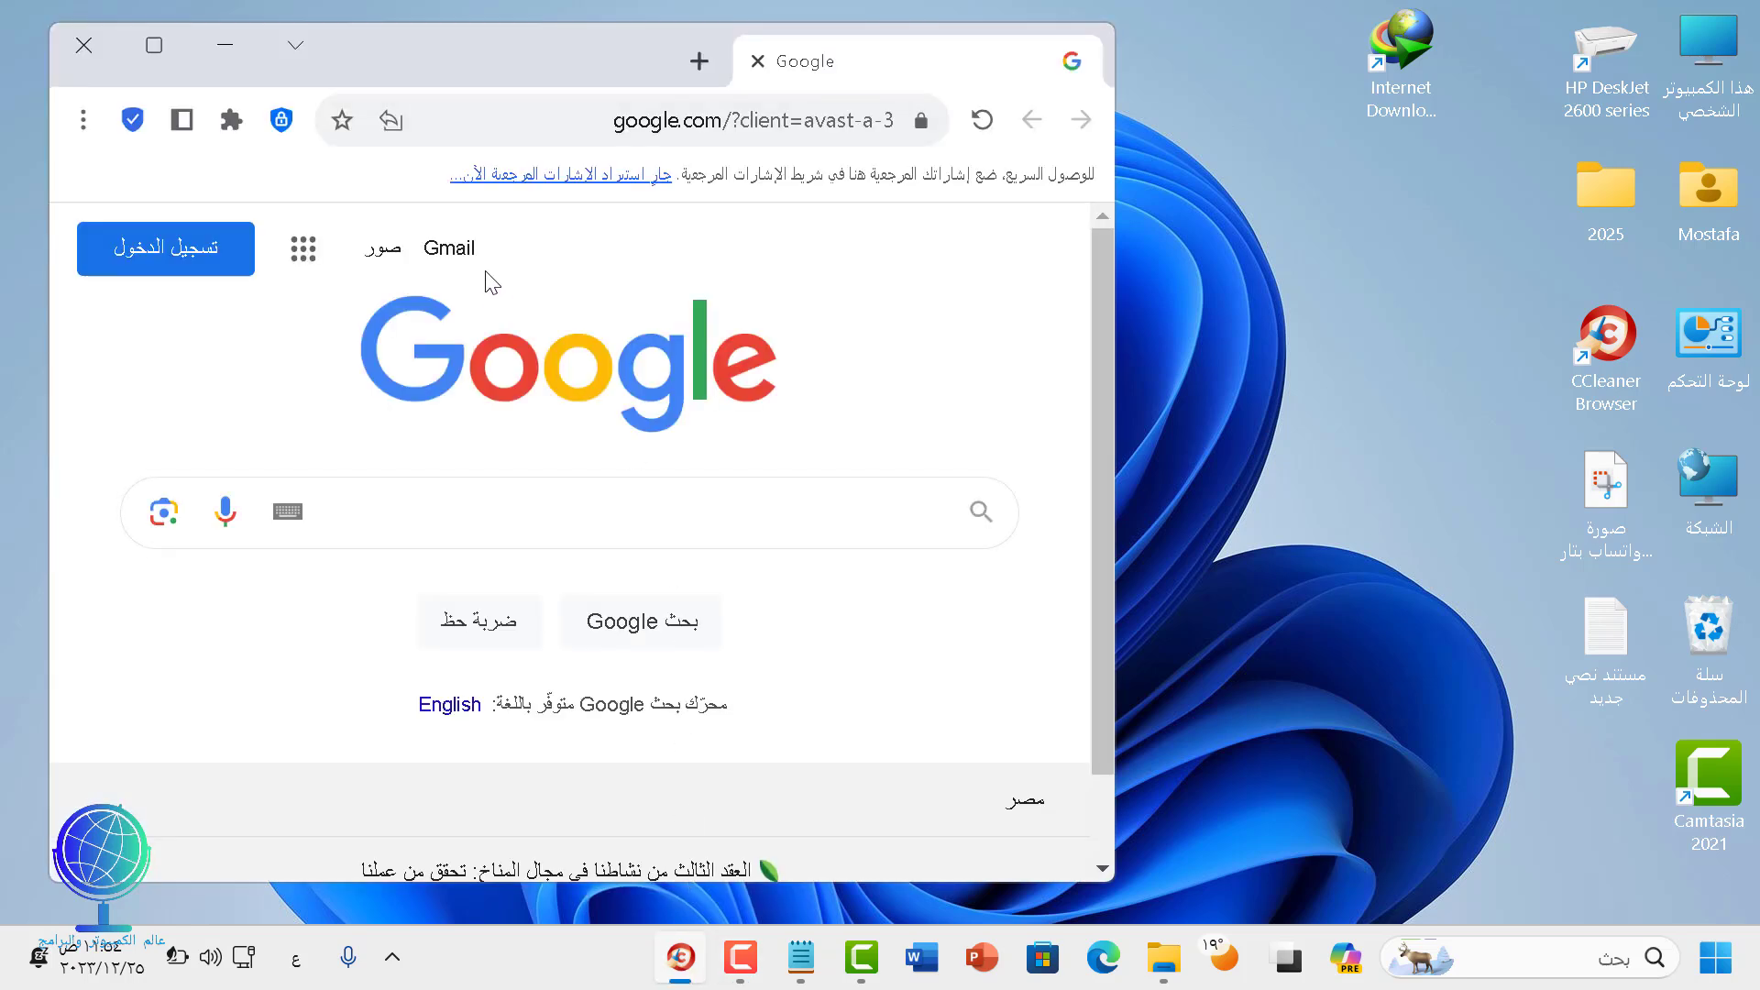
click(83, 118)
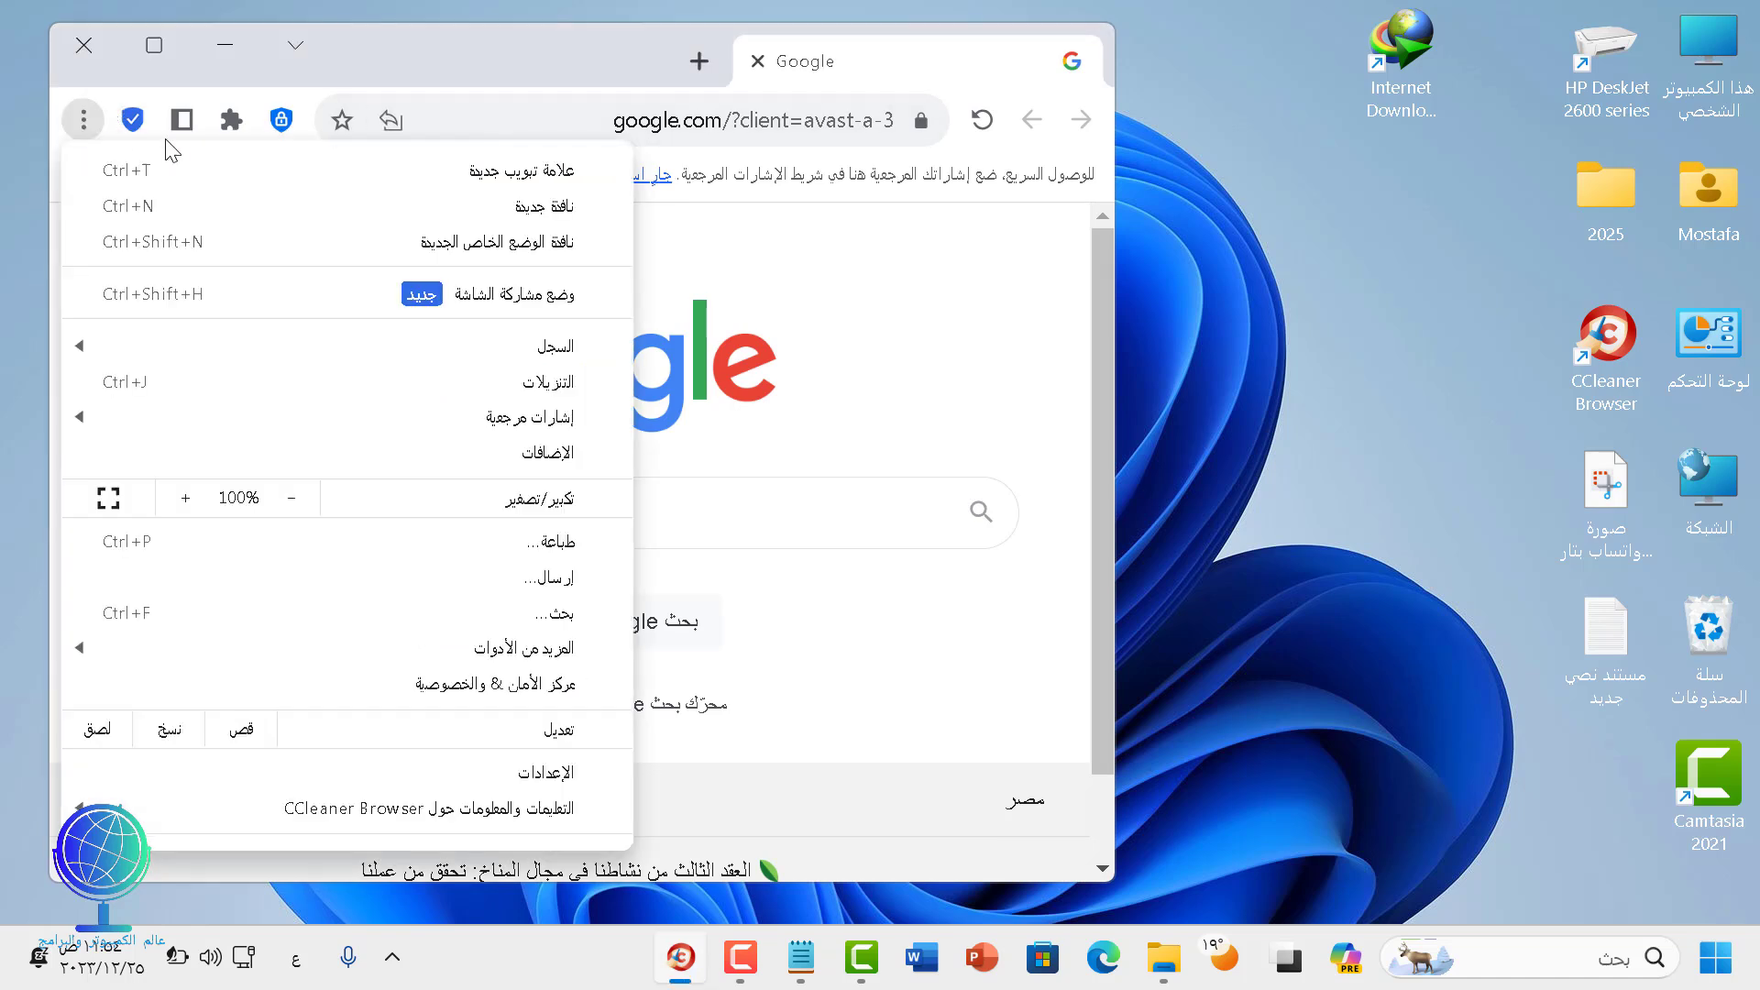
click(559, 453)
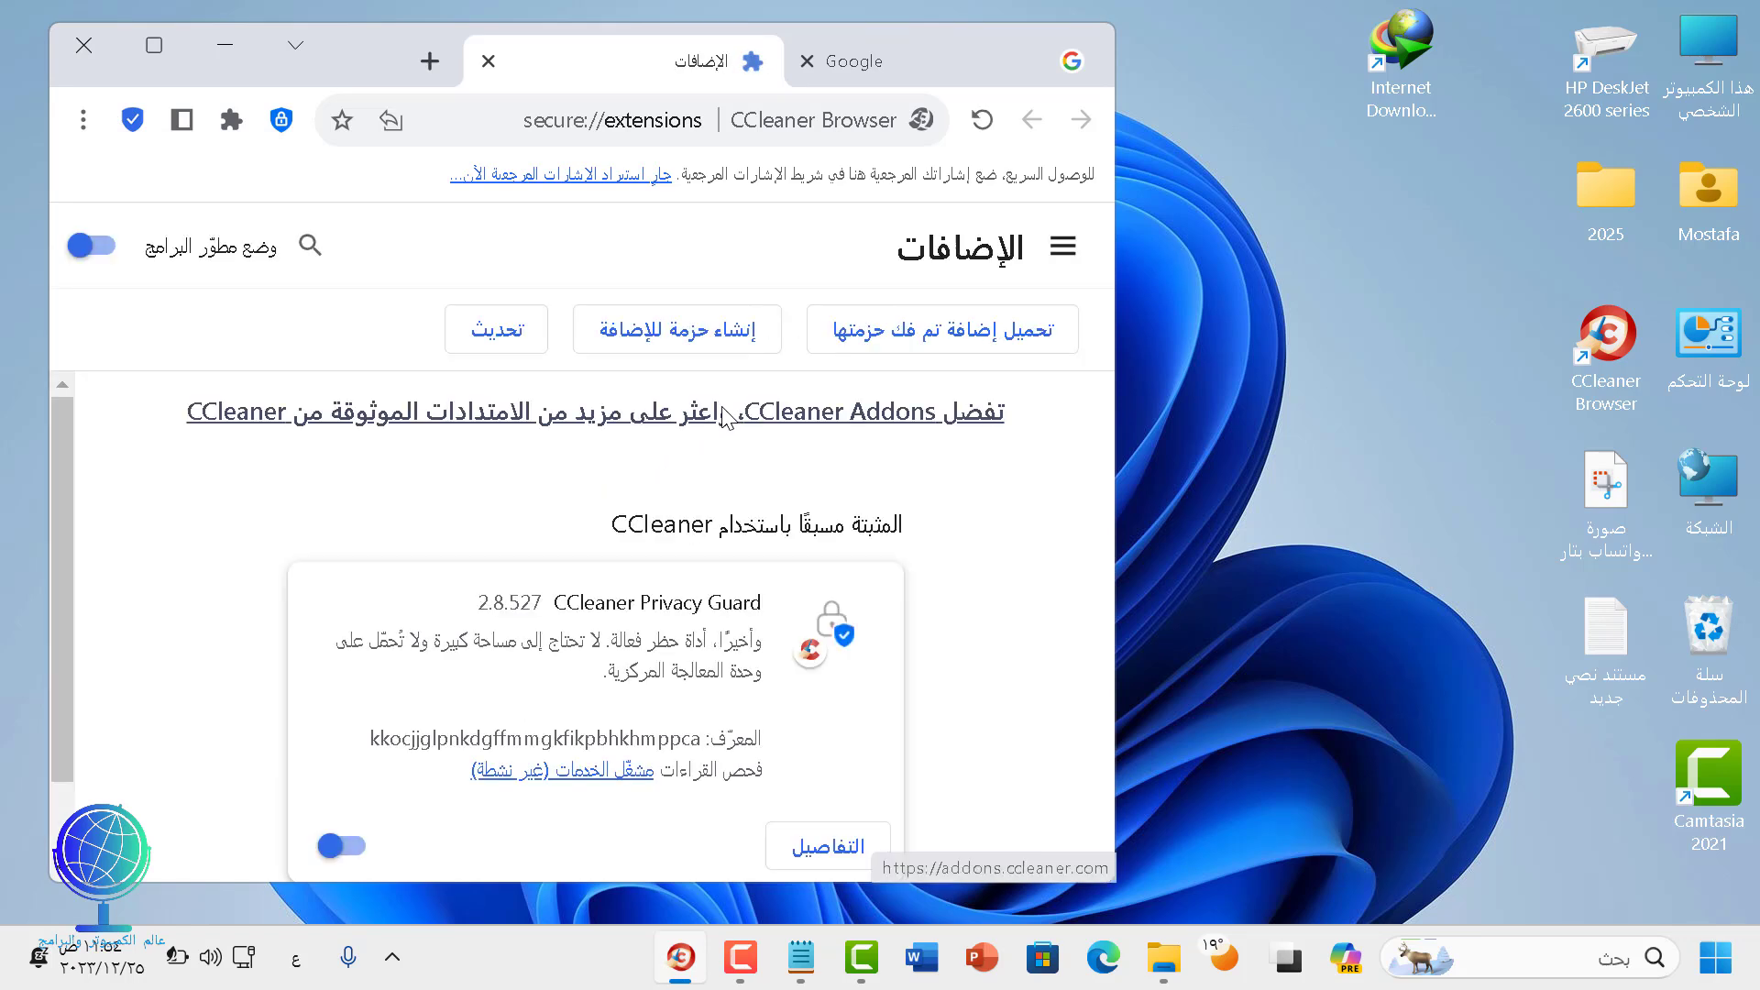
scroll(720, 403, down, 1)
scroll(566, 457, up, 1)
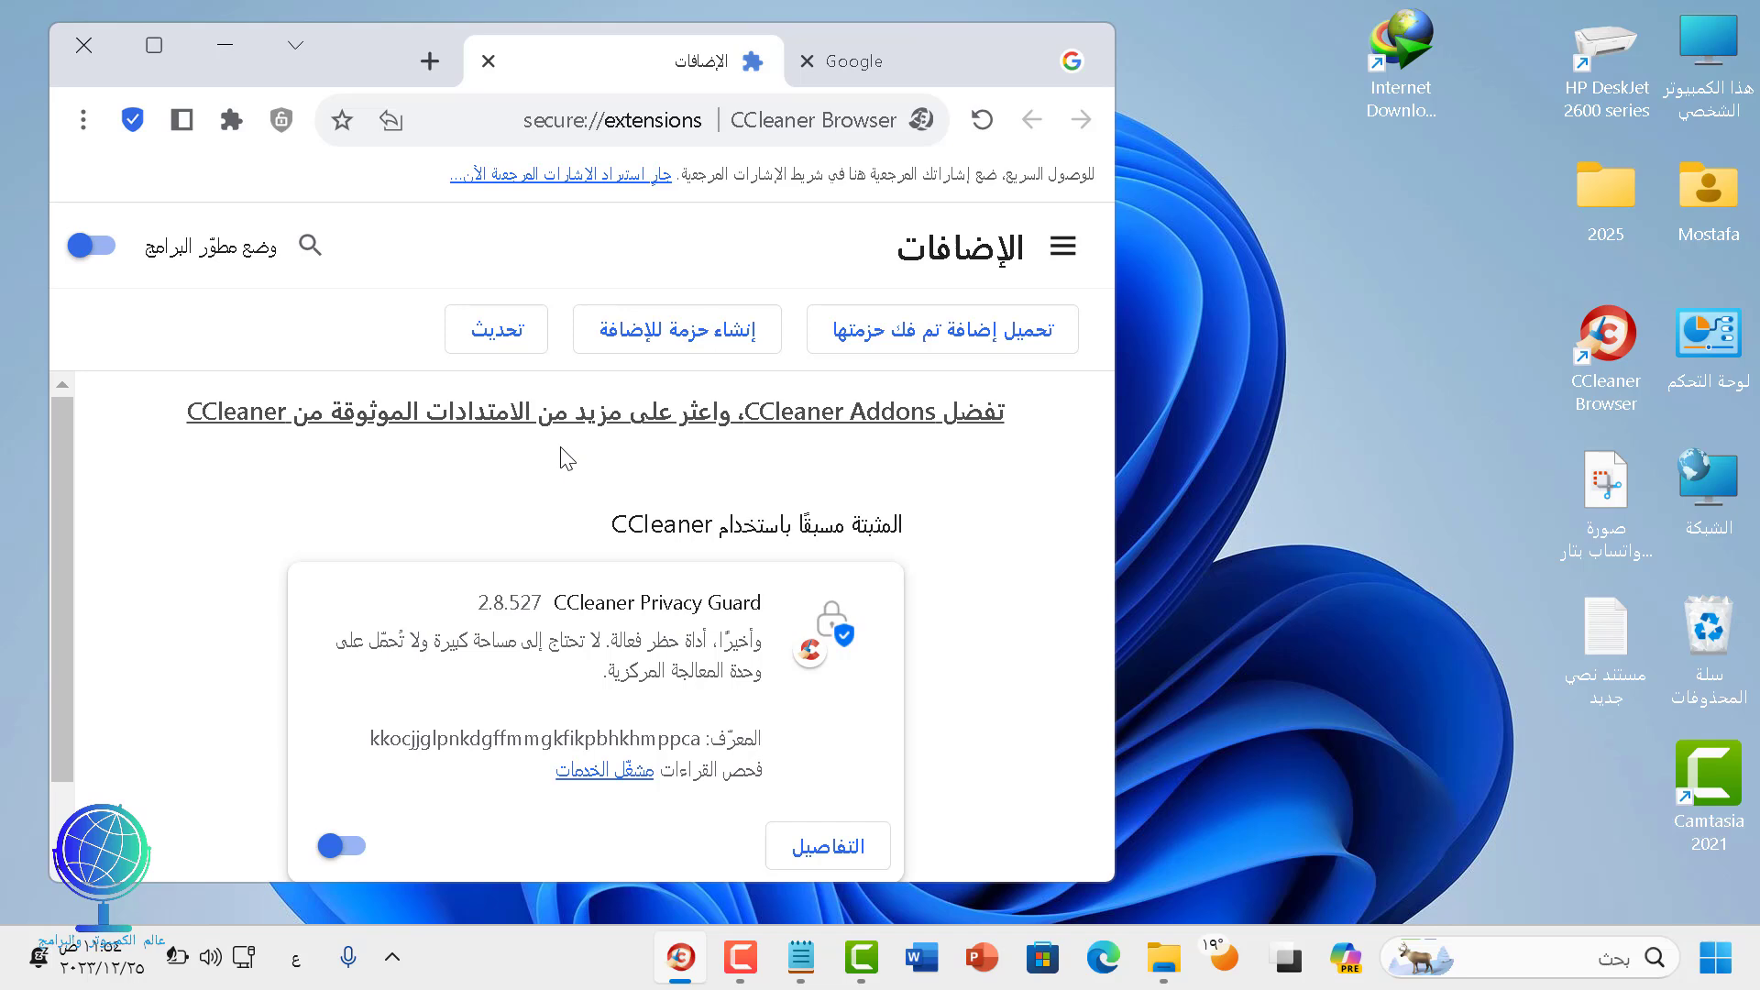
Step: Open the installation folder of Internet Download Manager from its desktop shortcut
click(1418, 48)
double_click(1418, 48)
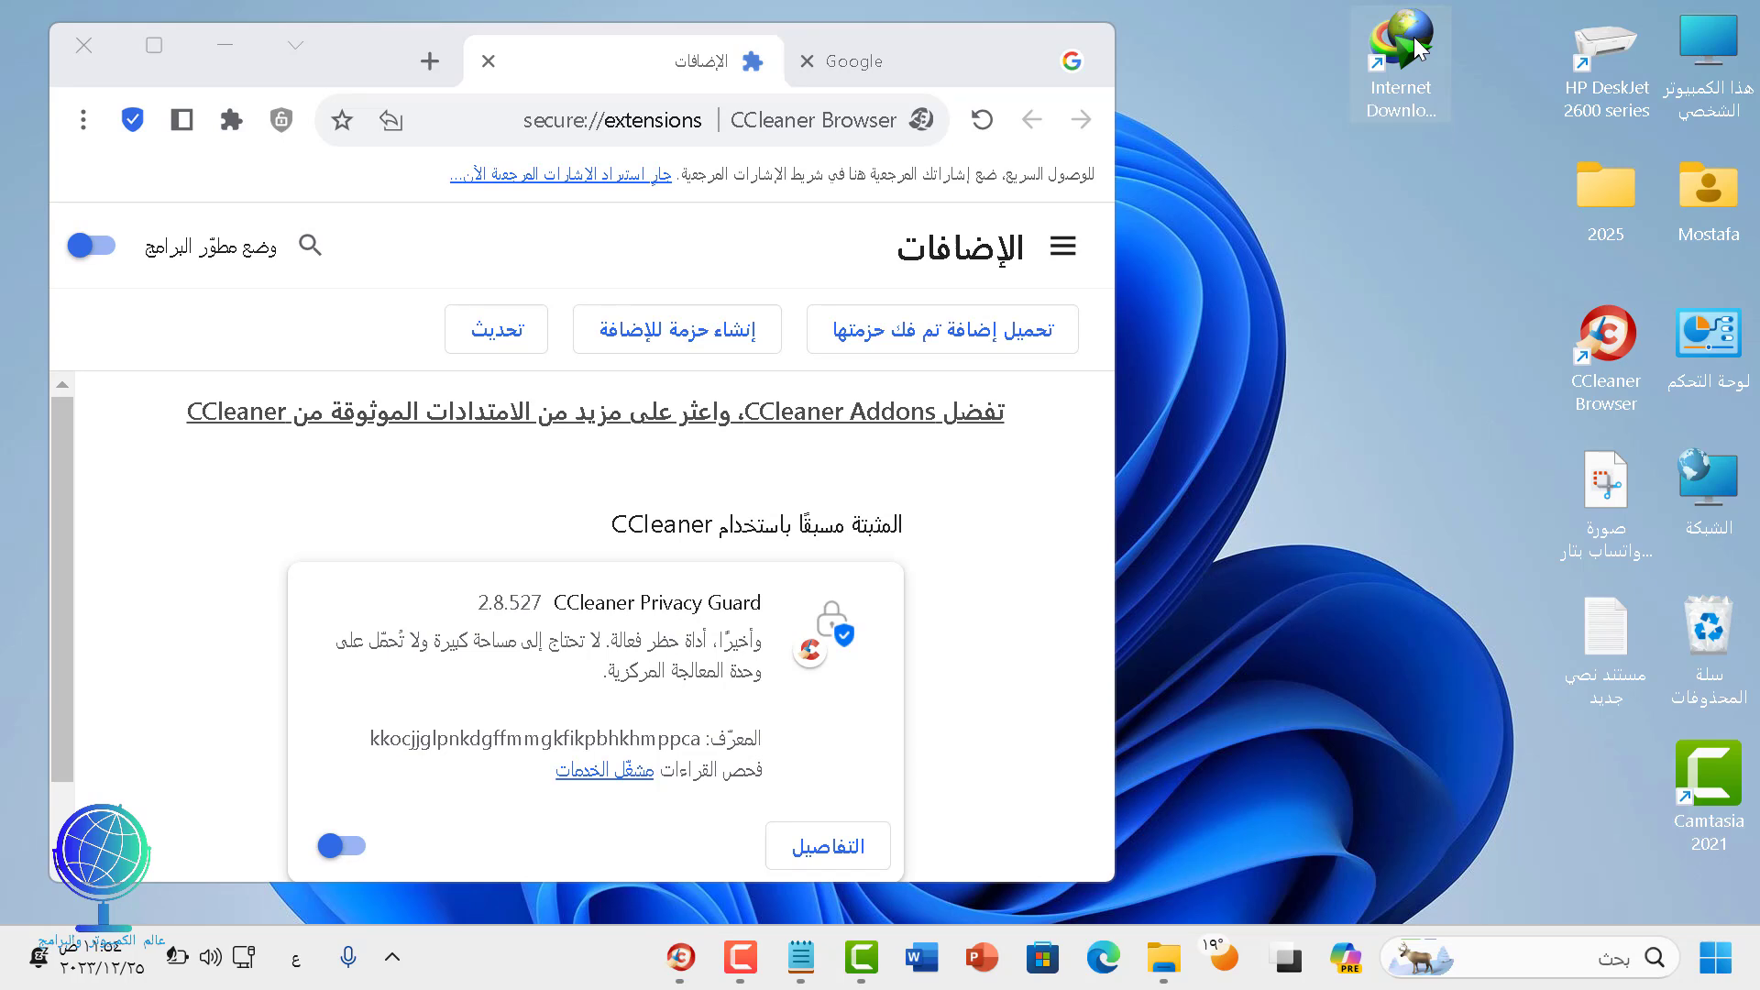
right_click(1418, 47)
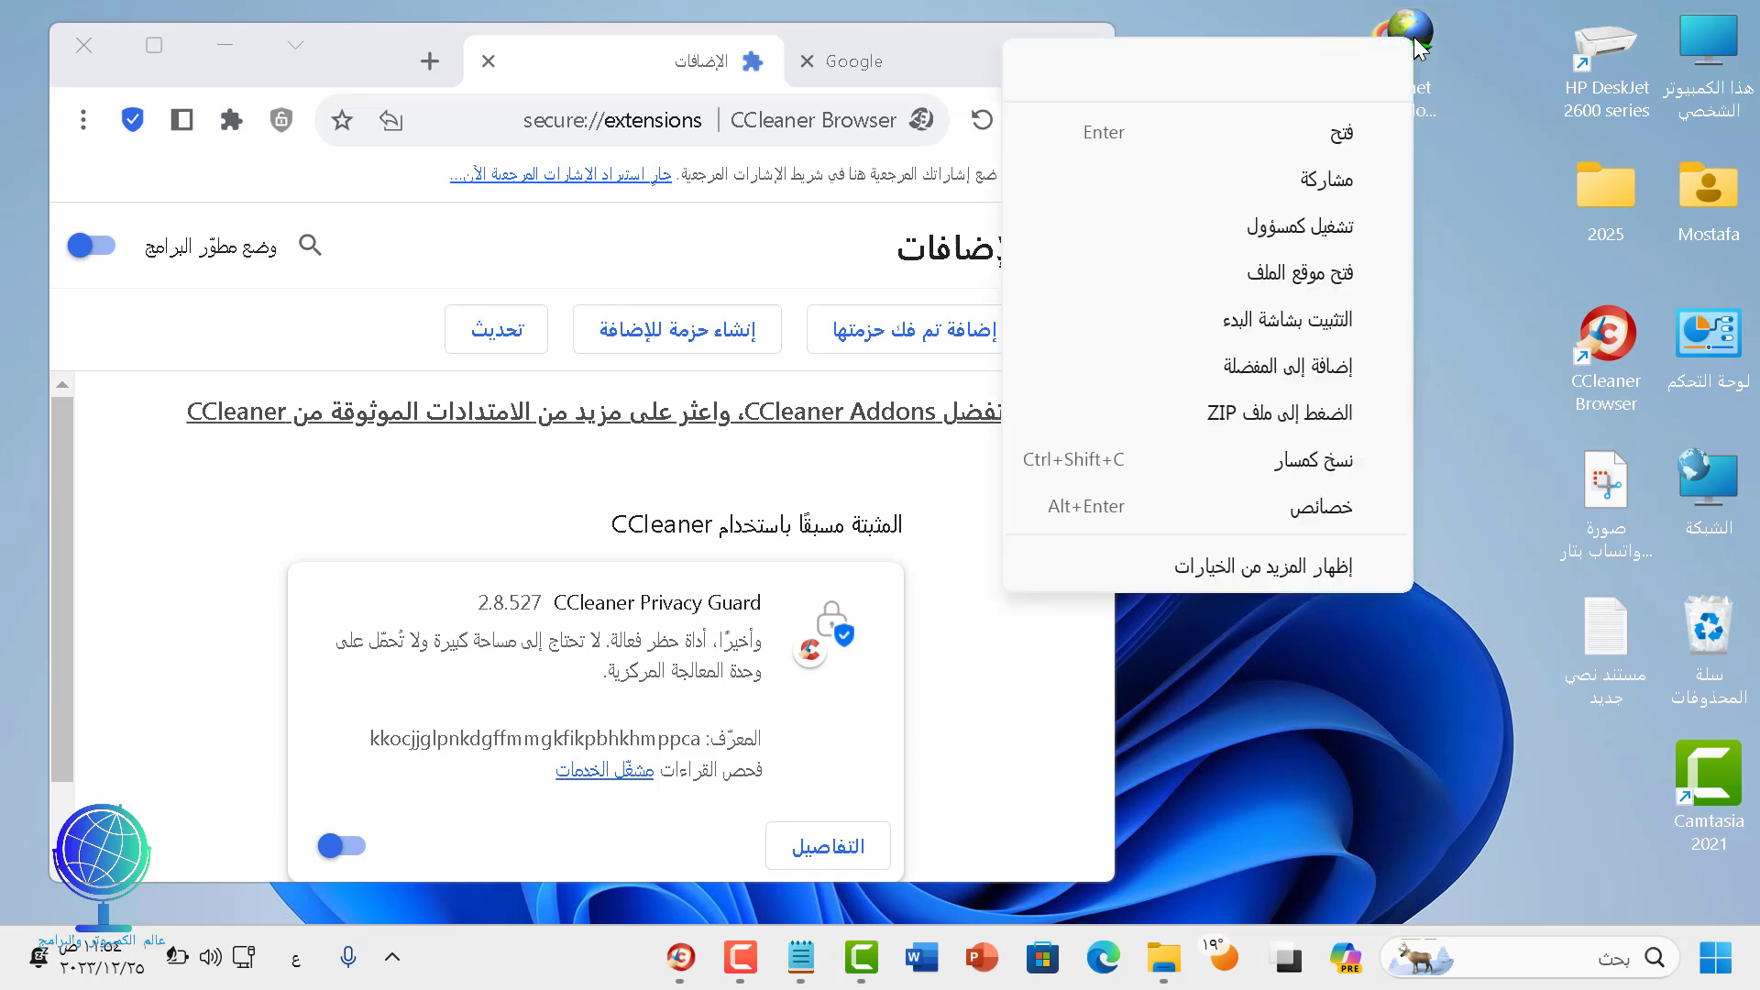
click(1325, 279)
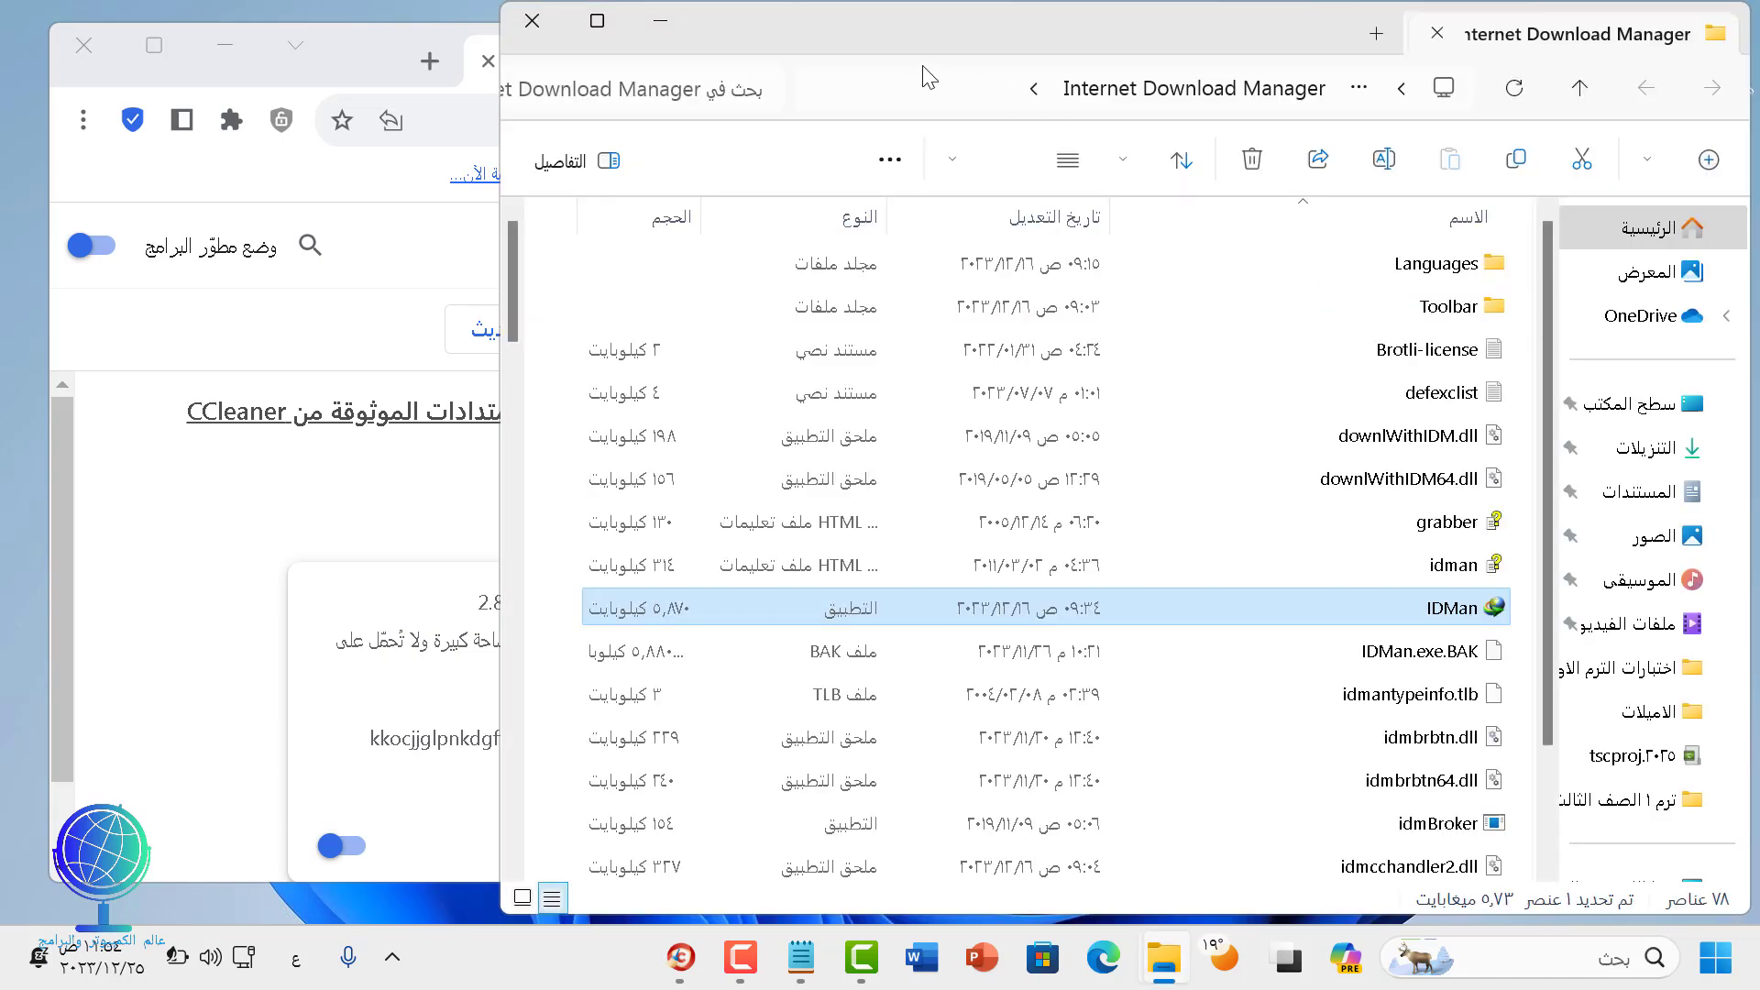
Step: Move the folder window aside from the browser and search the Internet Download Manager folder for IDMGCExt.crx
drag(994, 24, 1152, 35)
click(880, 100)
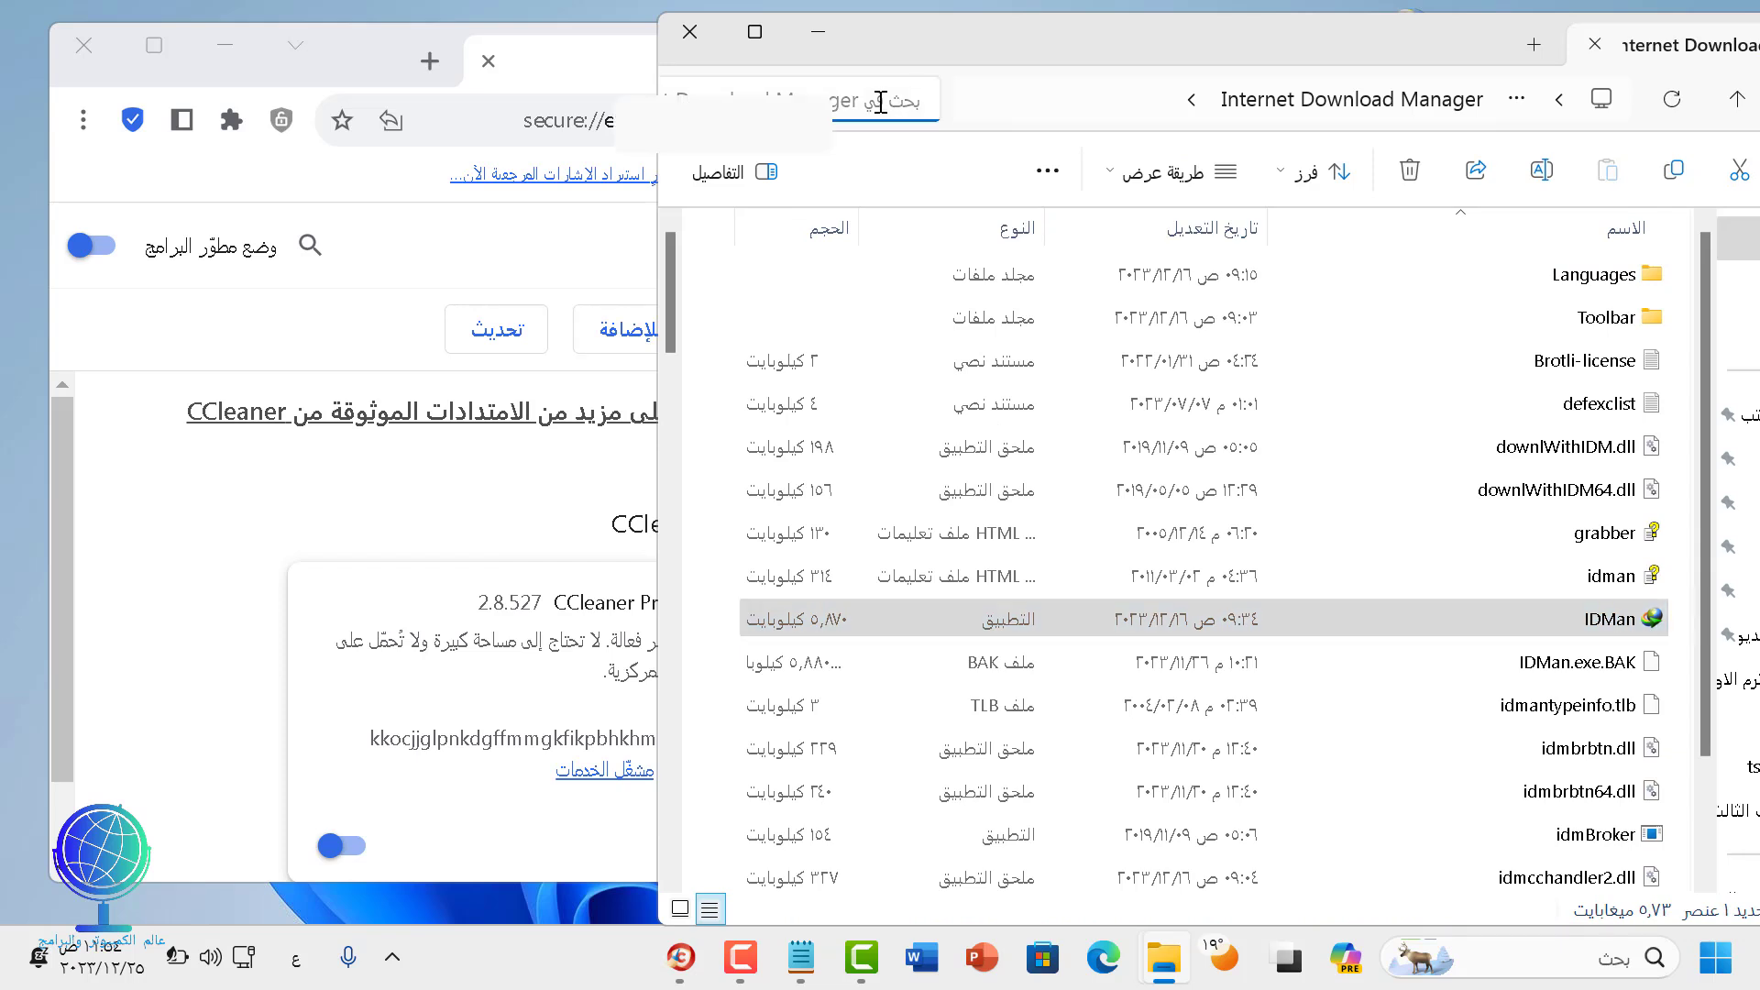
right_click(880, 101)
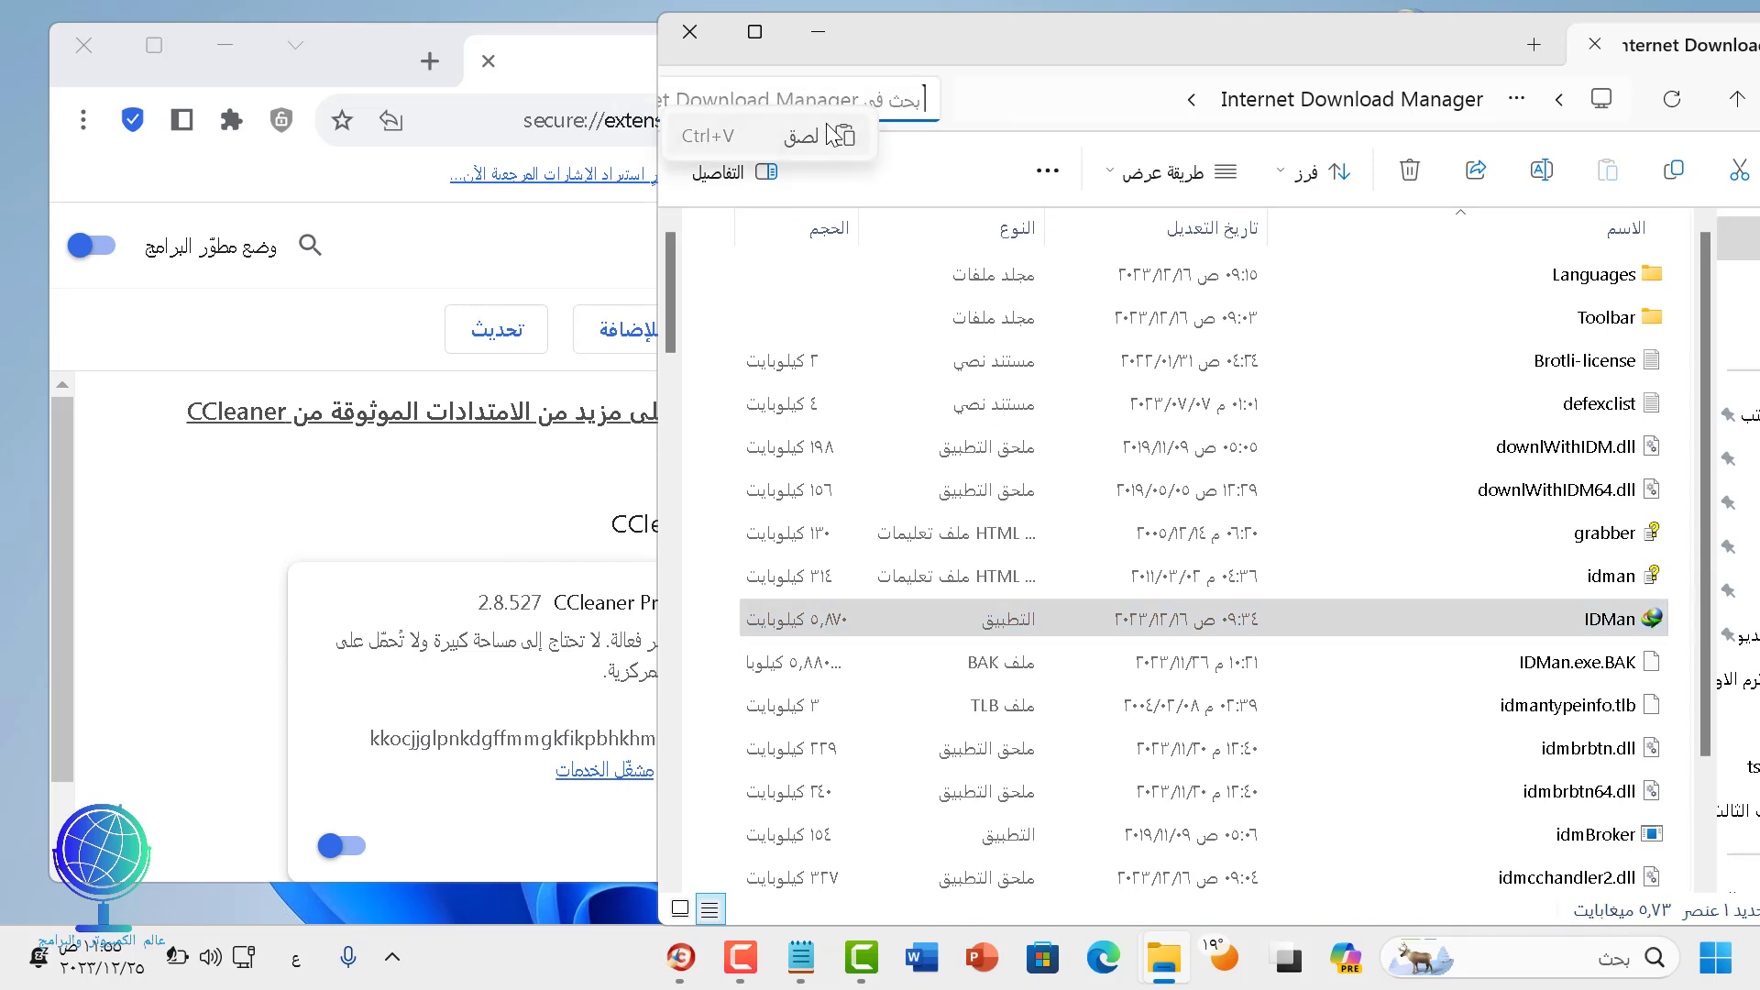
click(836, 135)
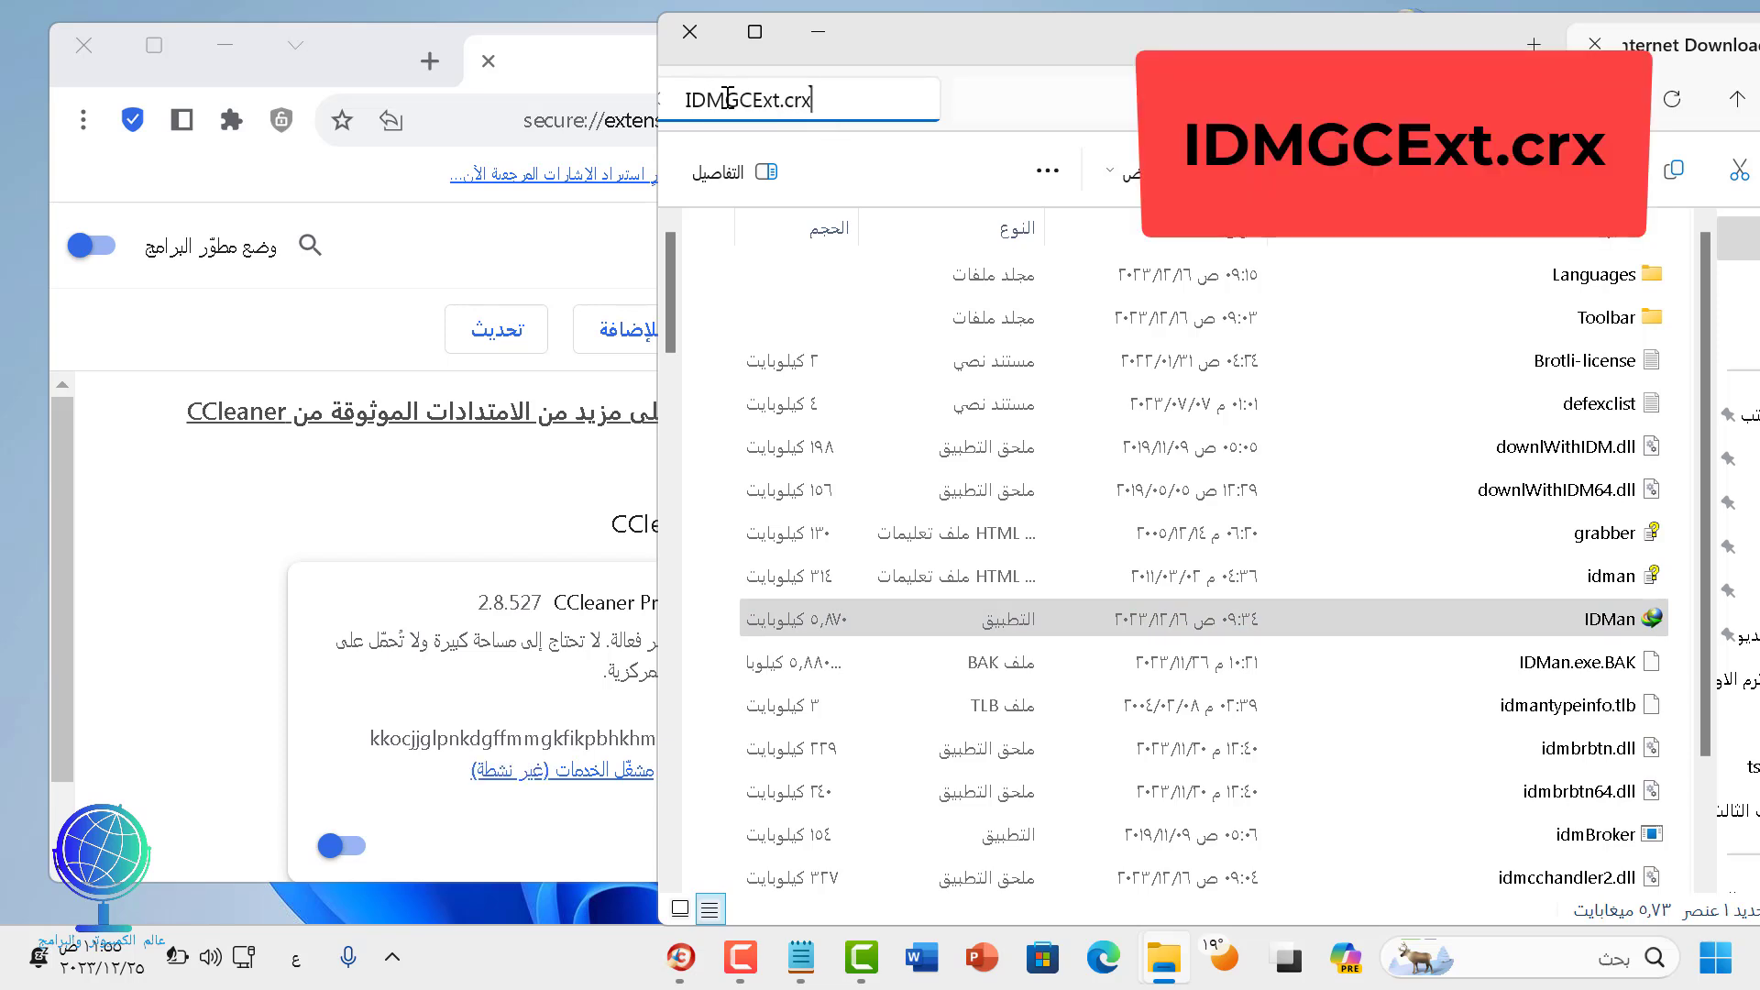
key(Return)
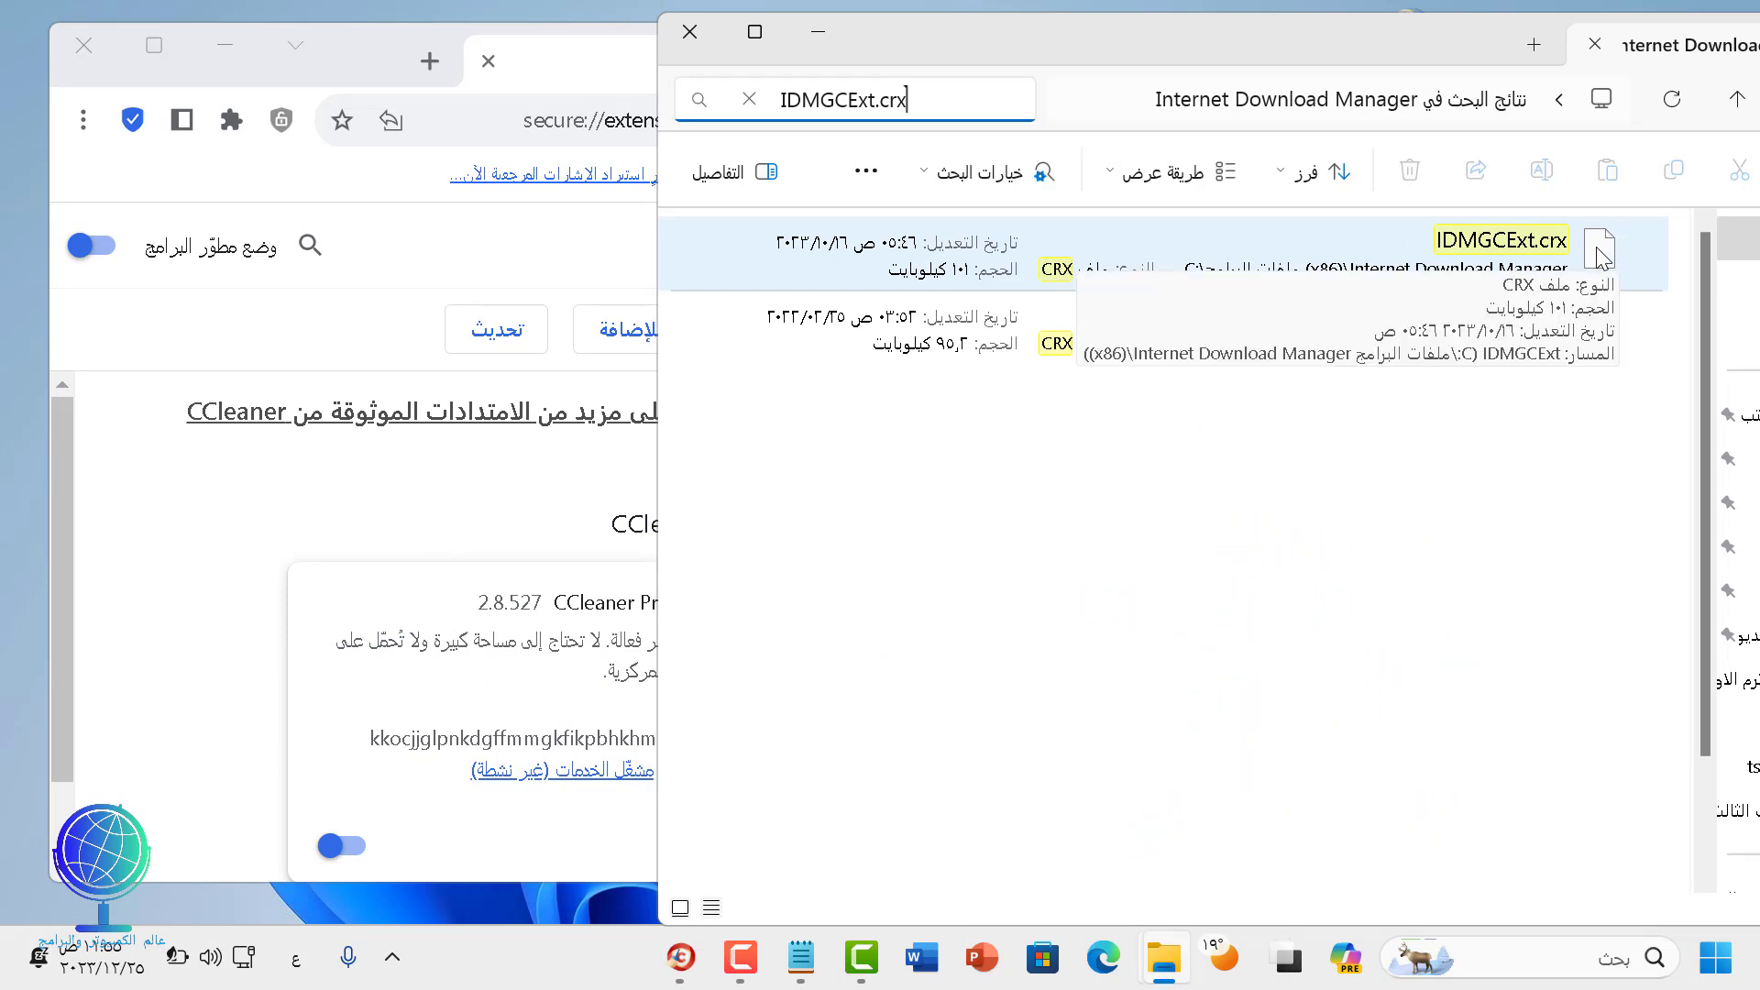
Step: Install IDMGCExt.crx through CCleaner Browser's extensions page, acknowledging the risks and choosing to install anyway (التثبيت على أي حال)
drag(1476, 246, 167, 529)
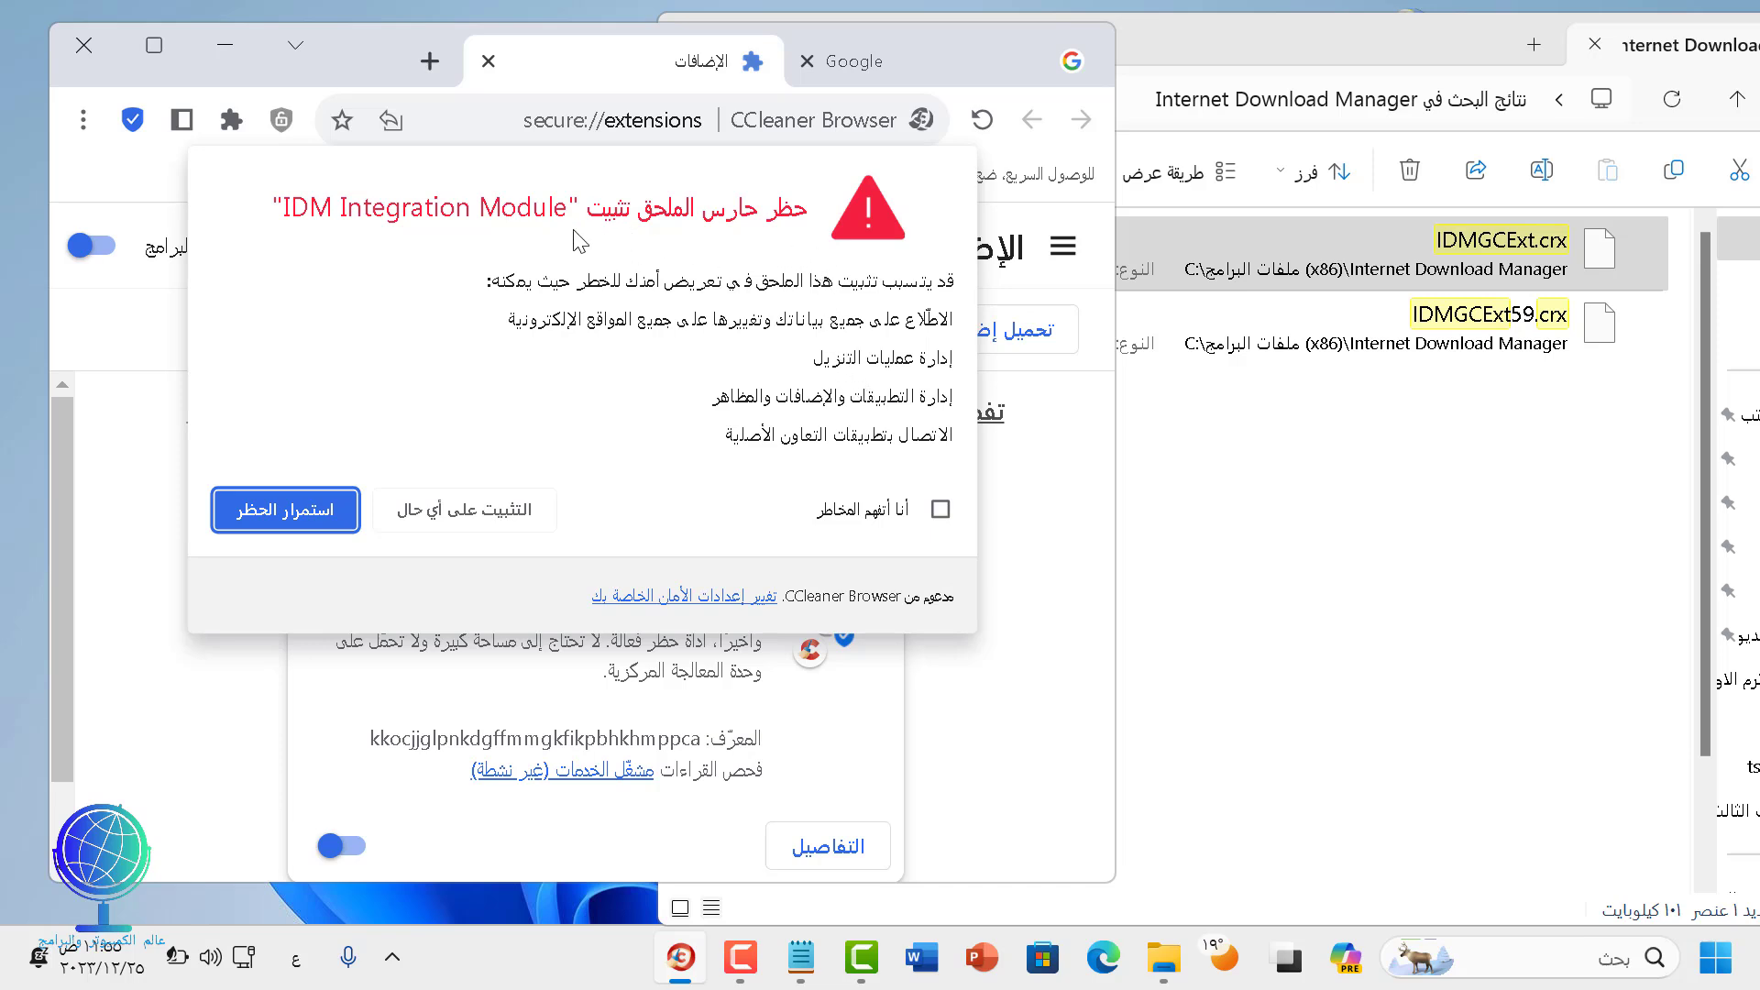
click(940, 513)
click(488, 525)
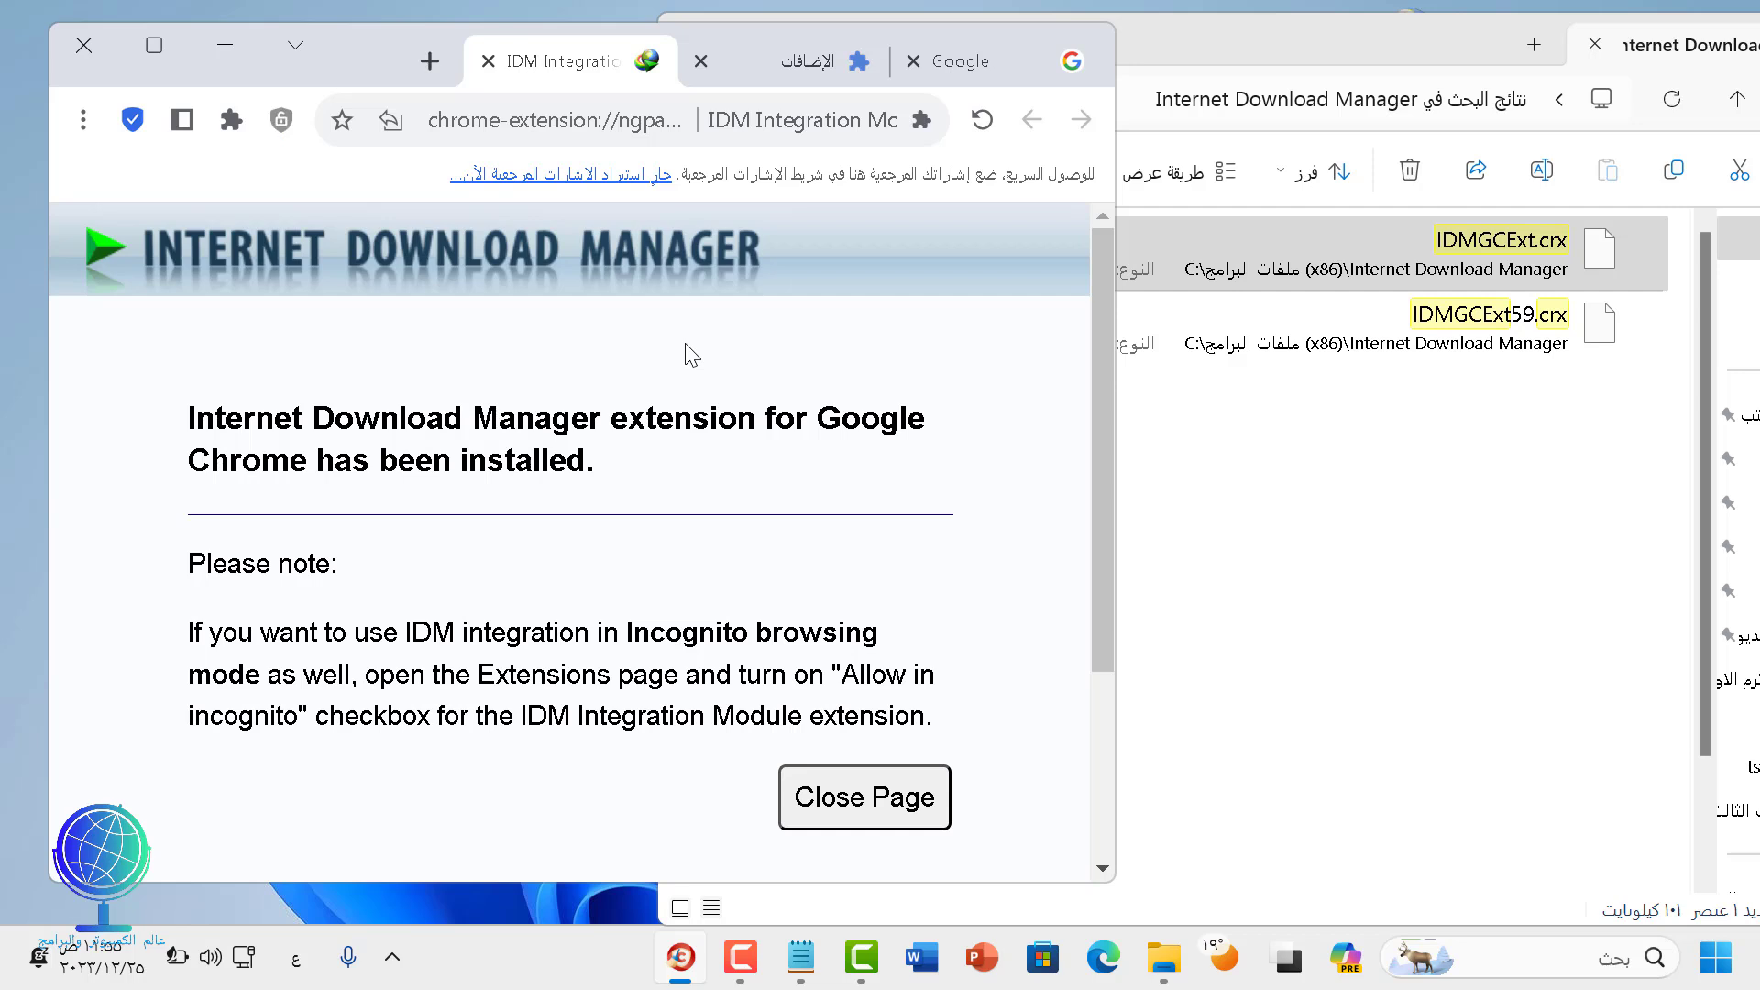
Step: Close the extension's welcome page and check the IDM Integration Module entry on the extensions page in a maximized window
click(488, 61)
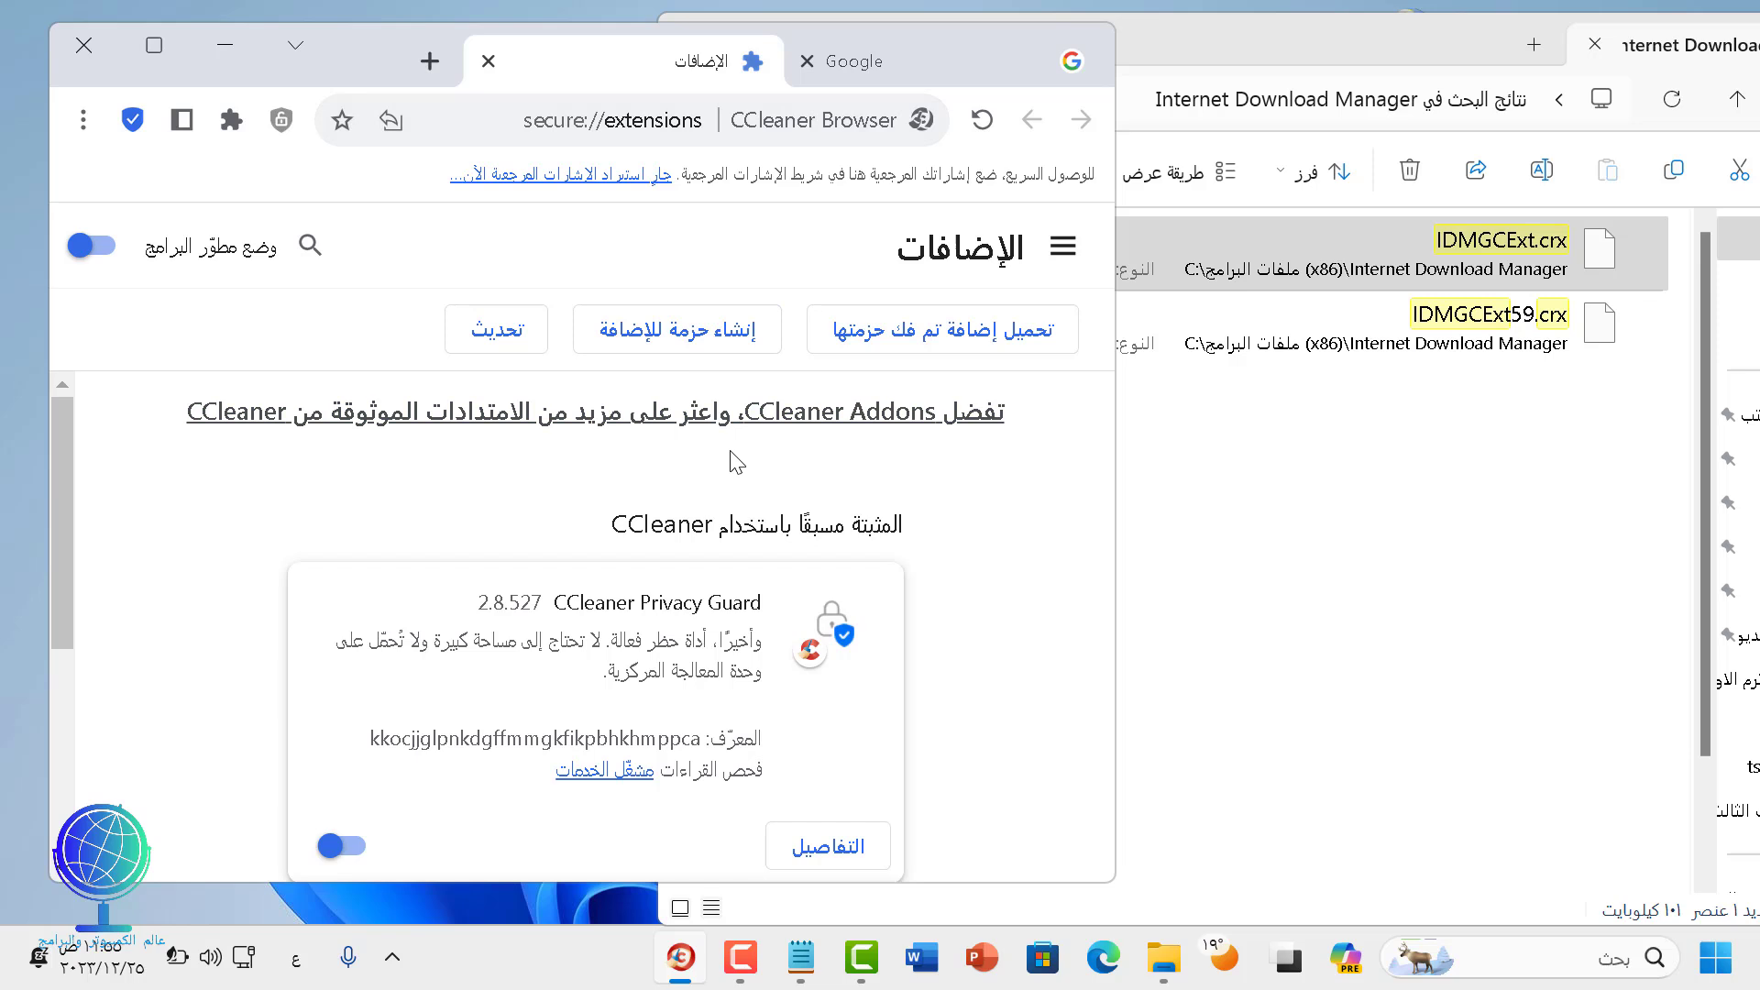
scroll(736, 461, down, 3)
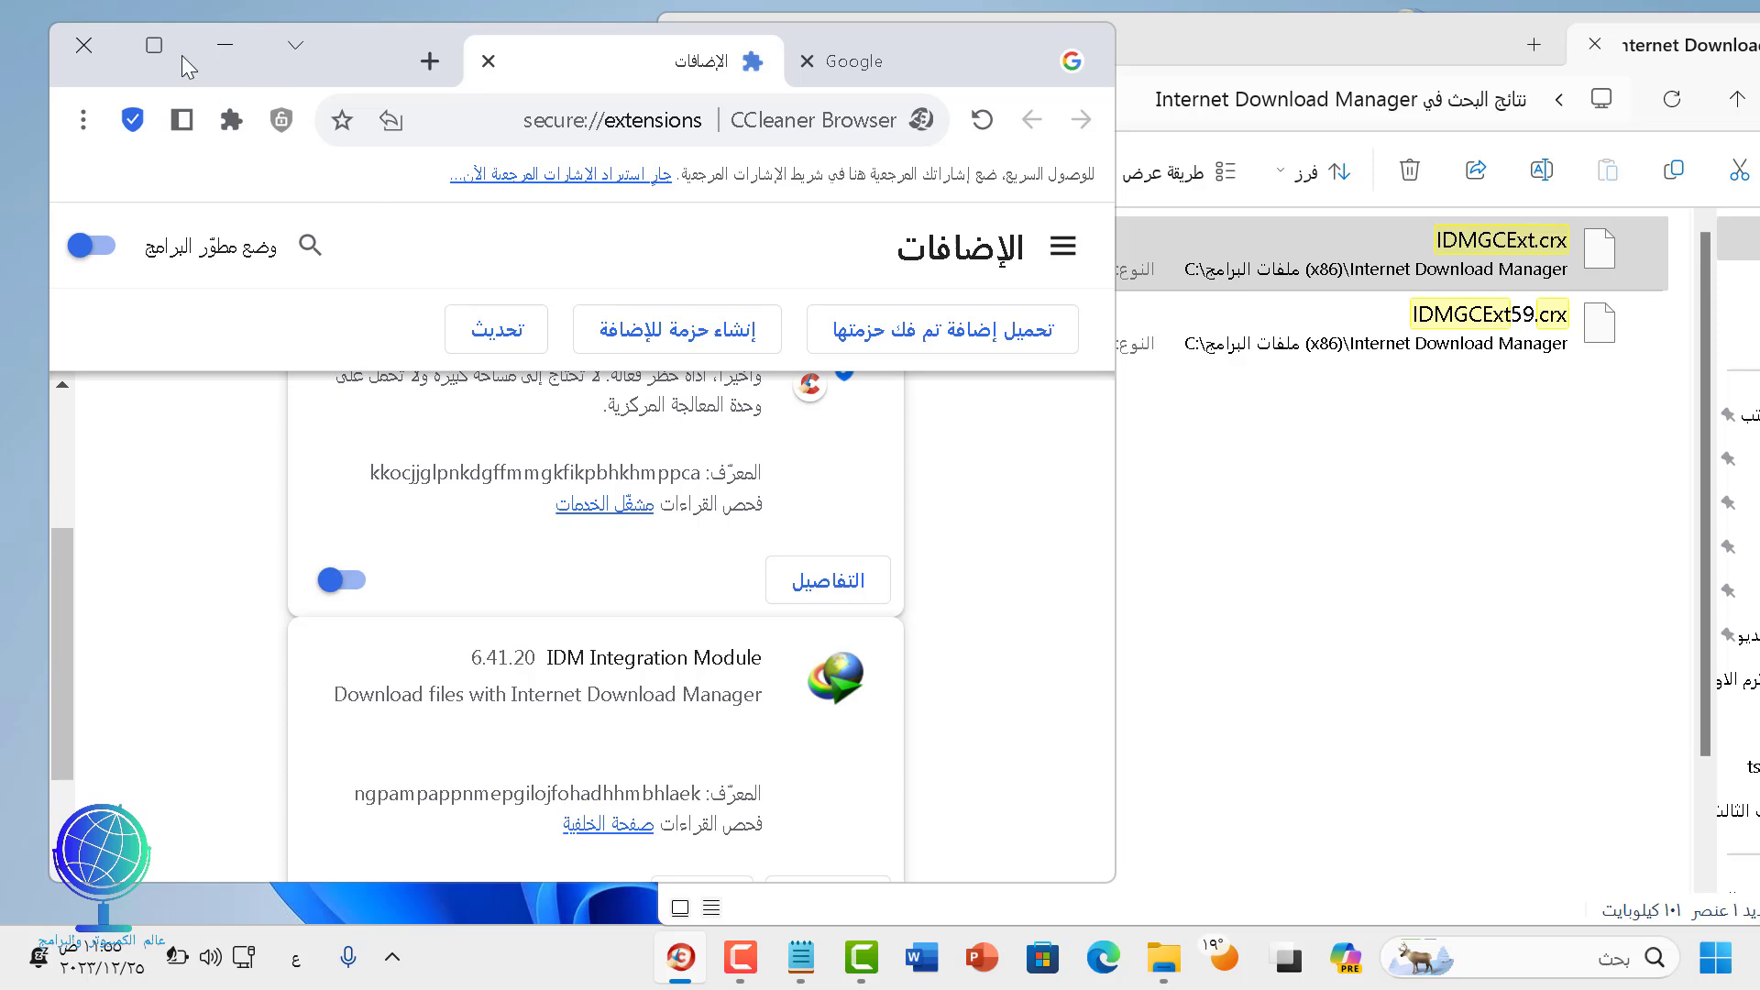
click(156, 44)
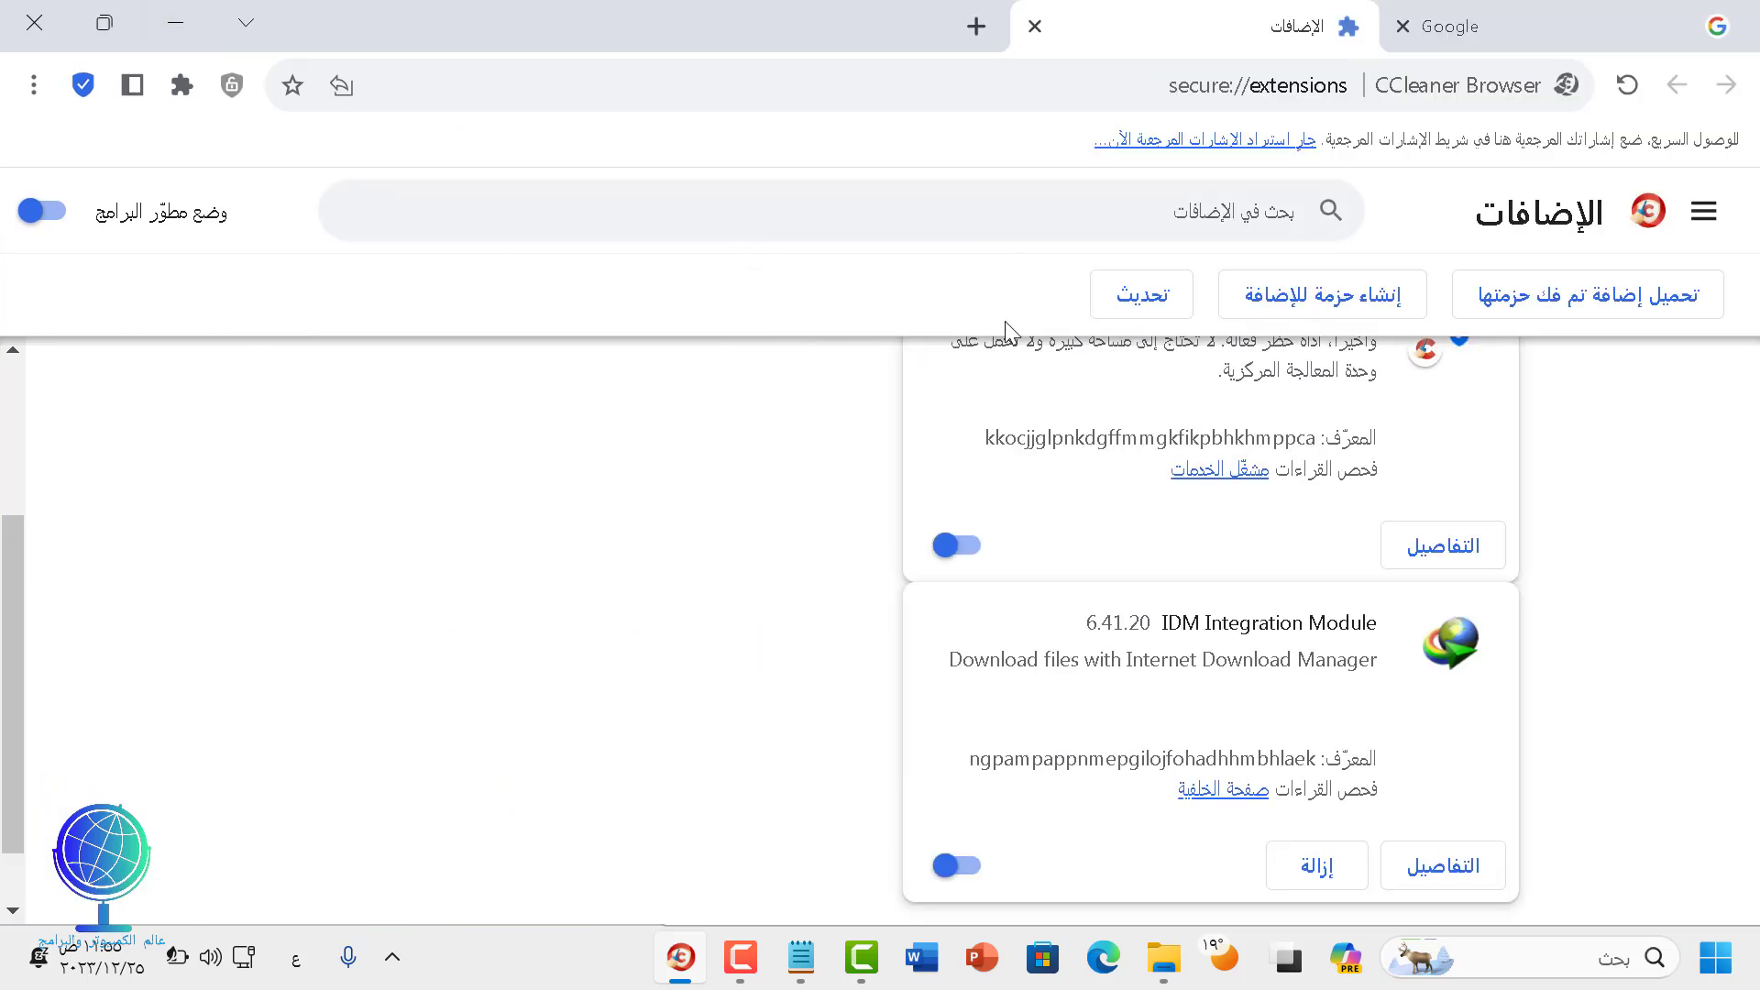
Step: Close the extensions page, the browser and the Internet Download Manager folder window
click(1035, 25)
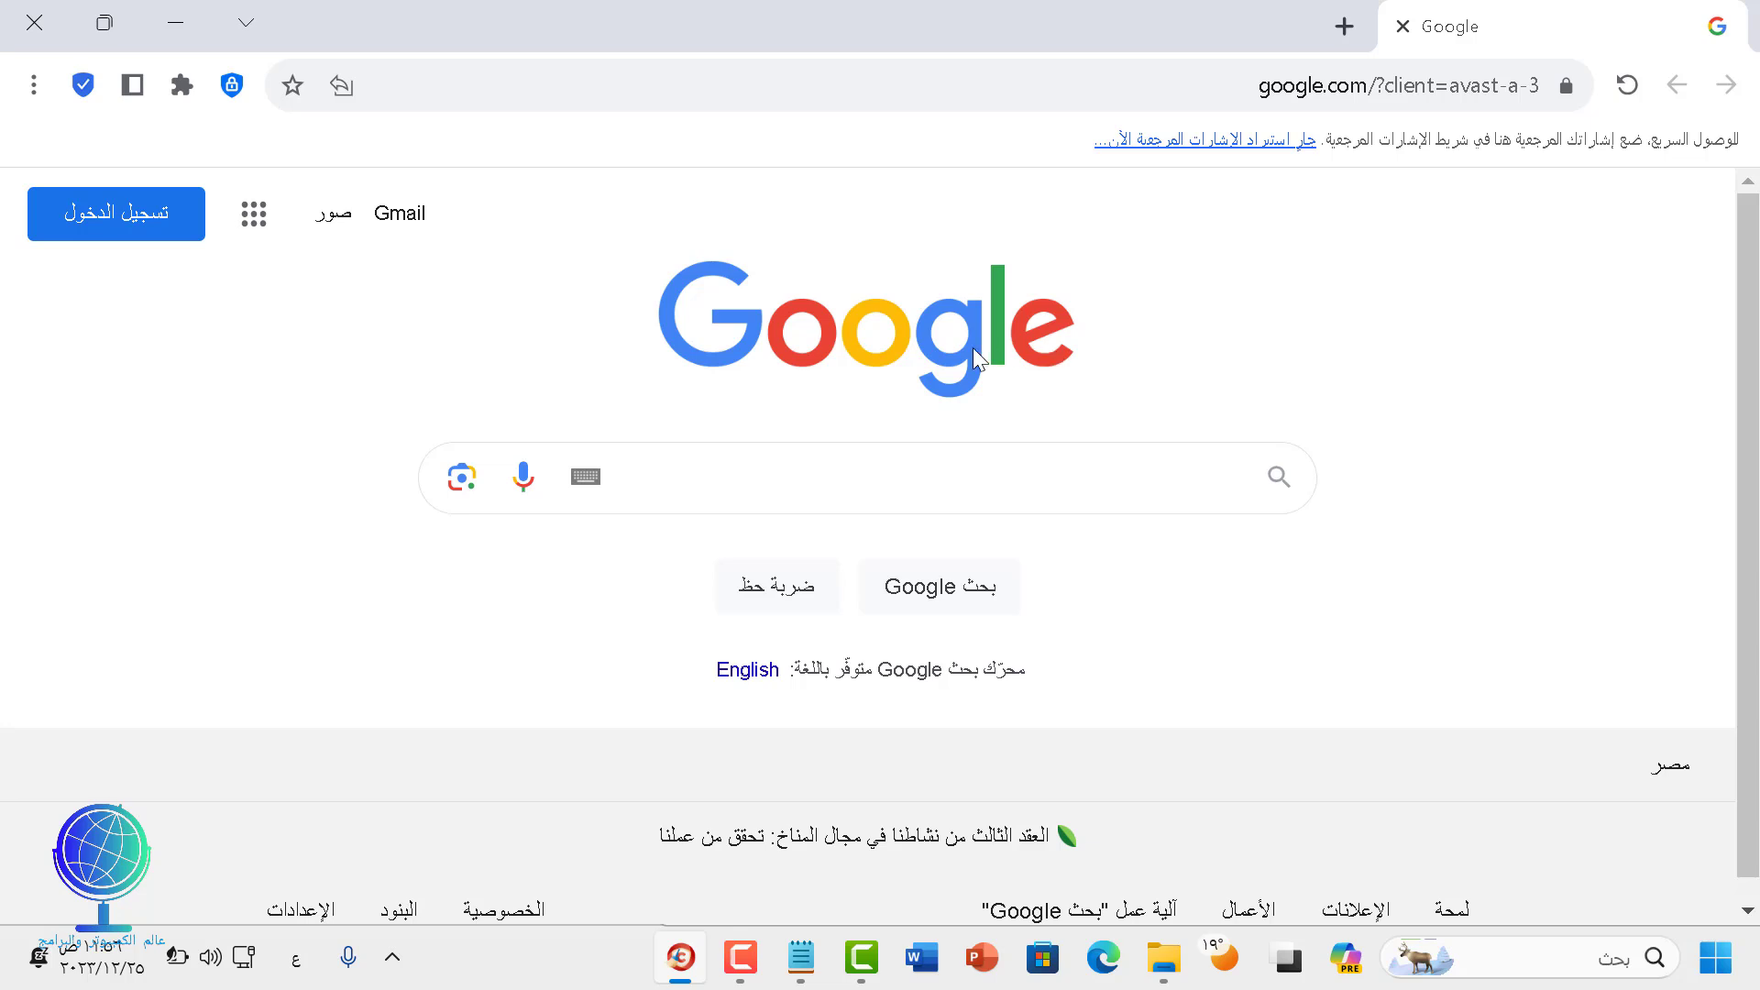
click(42, 33)
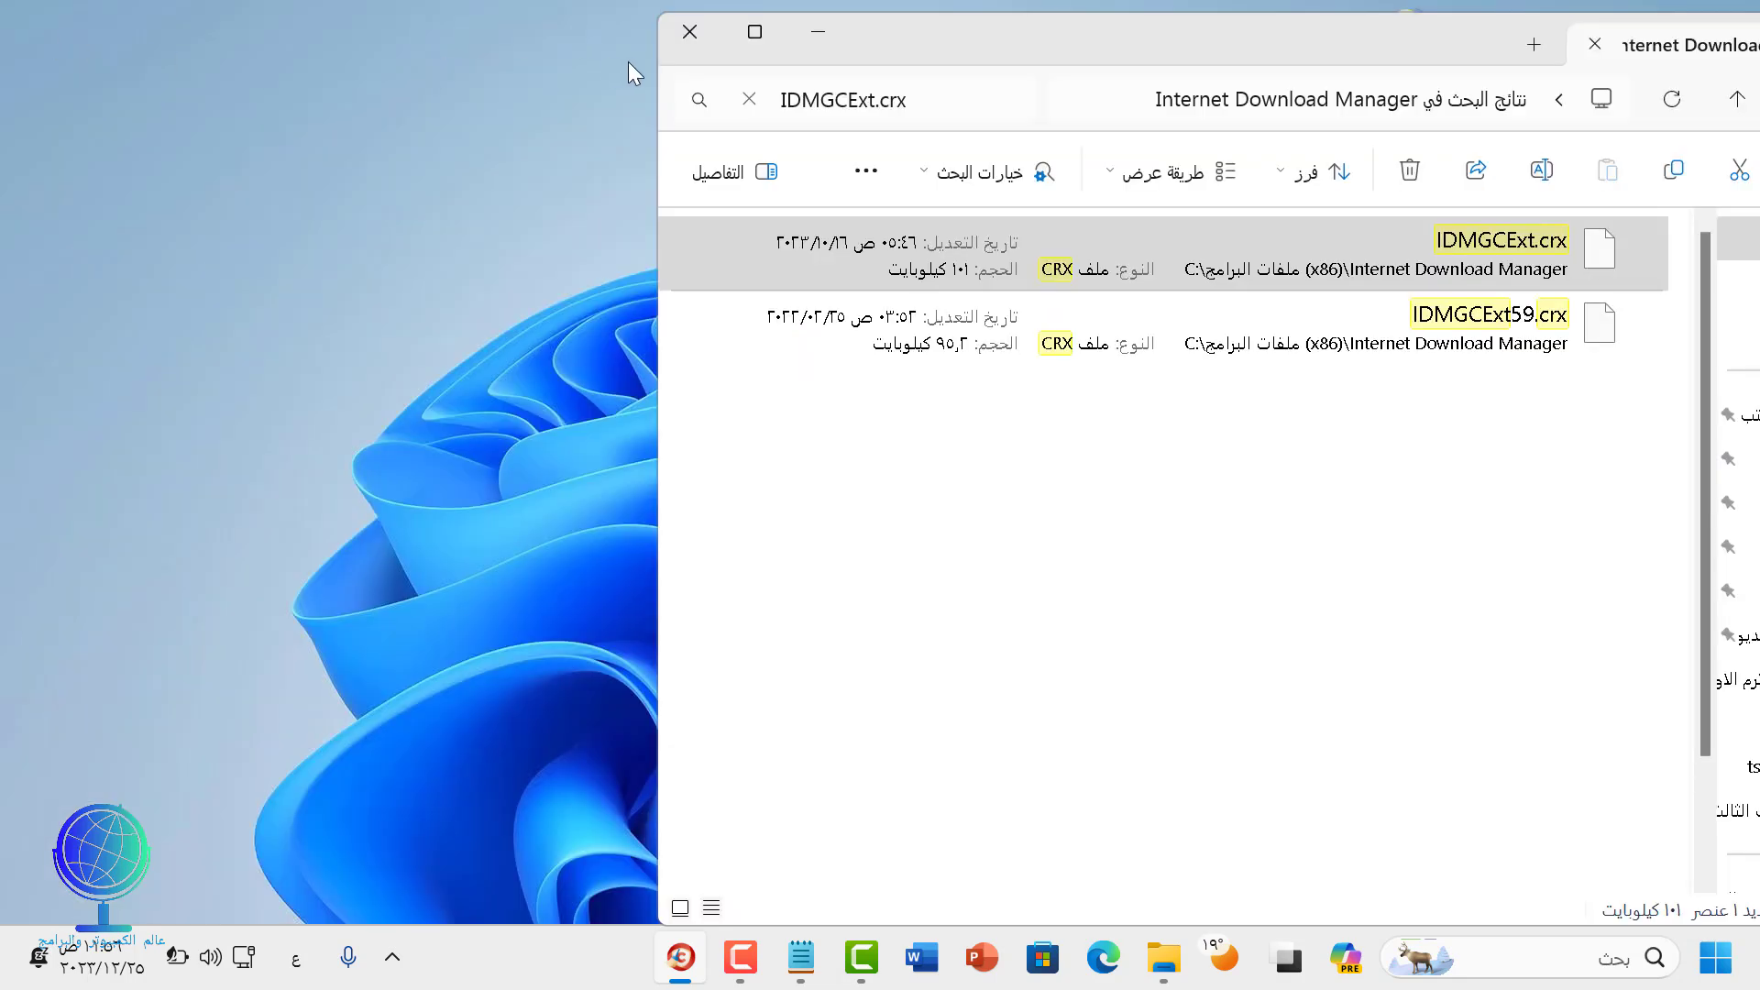
click(700, 44)
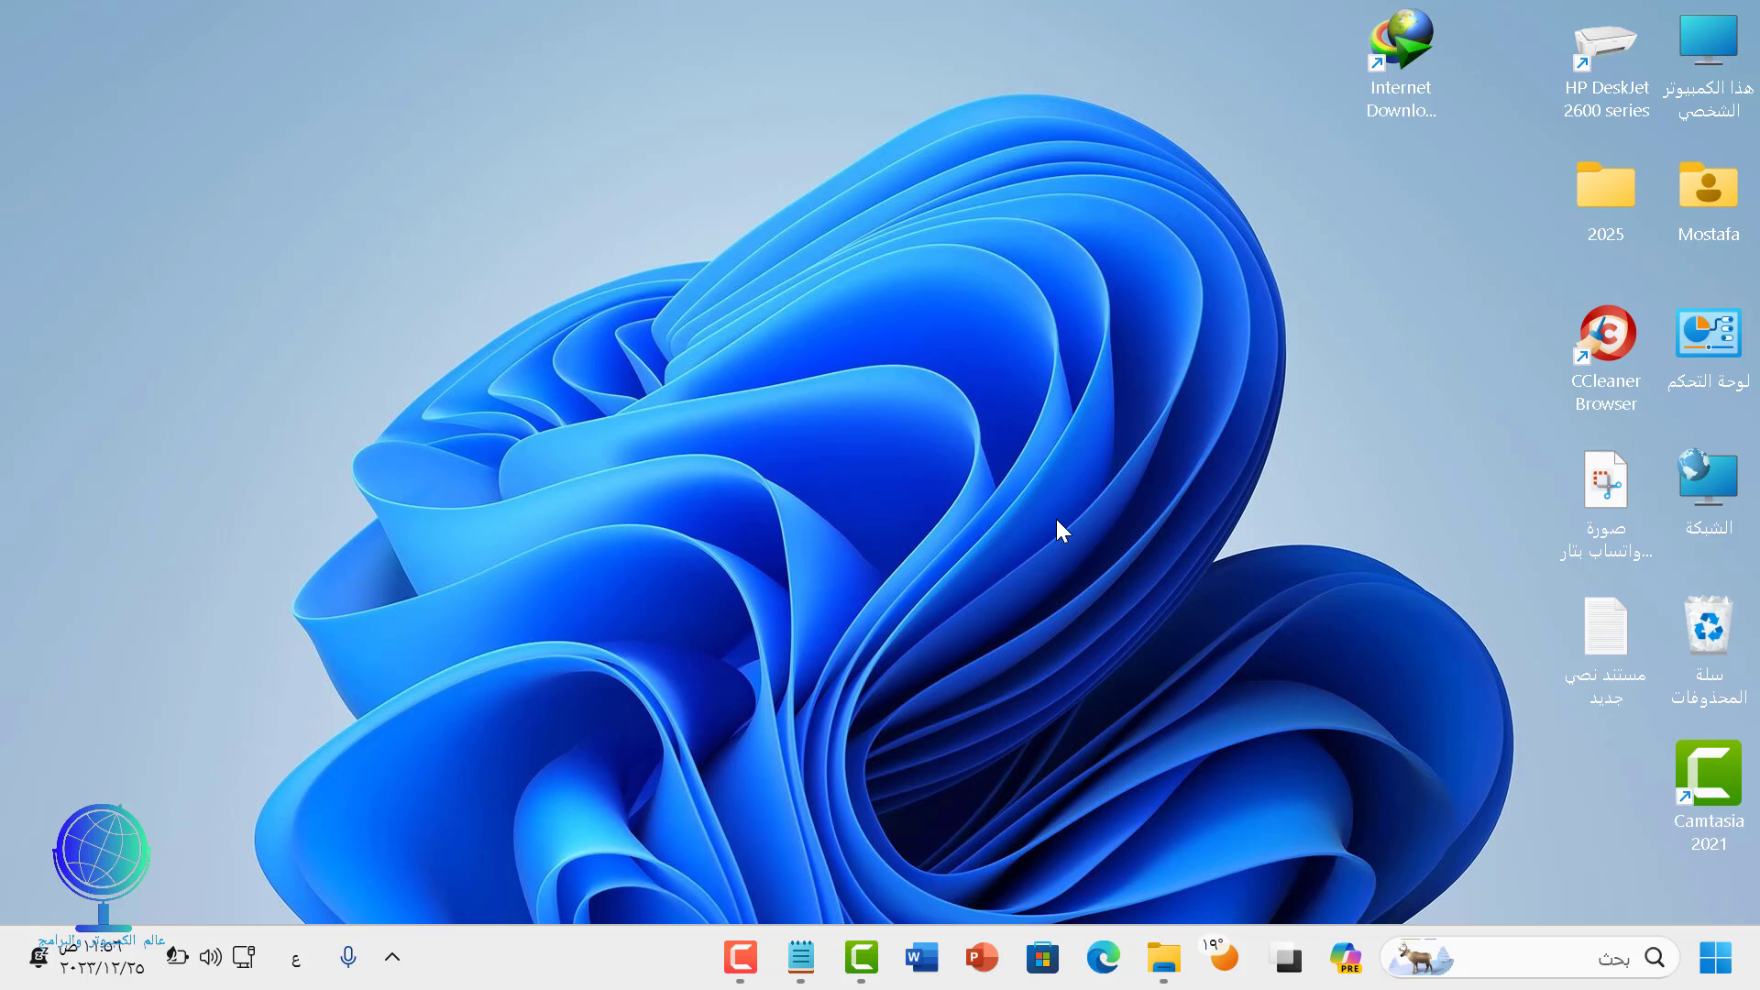
Step: Switch to Microsoft Store and search it for CCleaner Browser using the recent search entry
click(1045, 963)
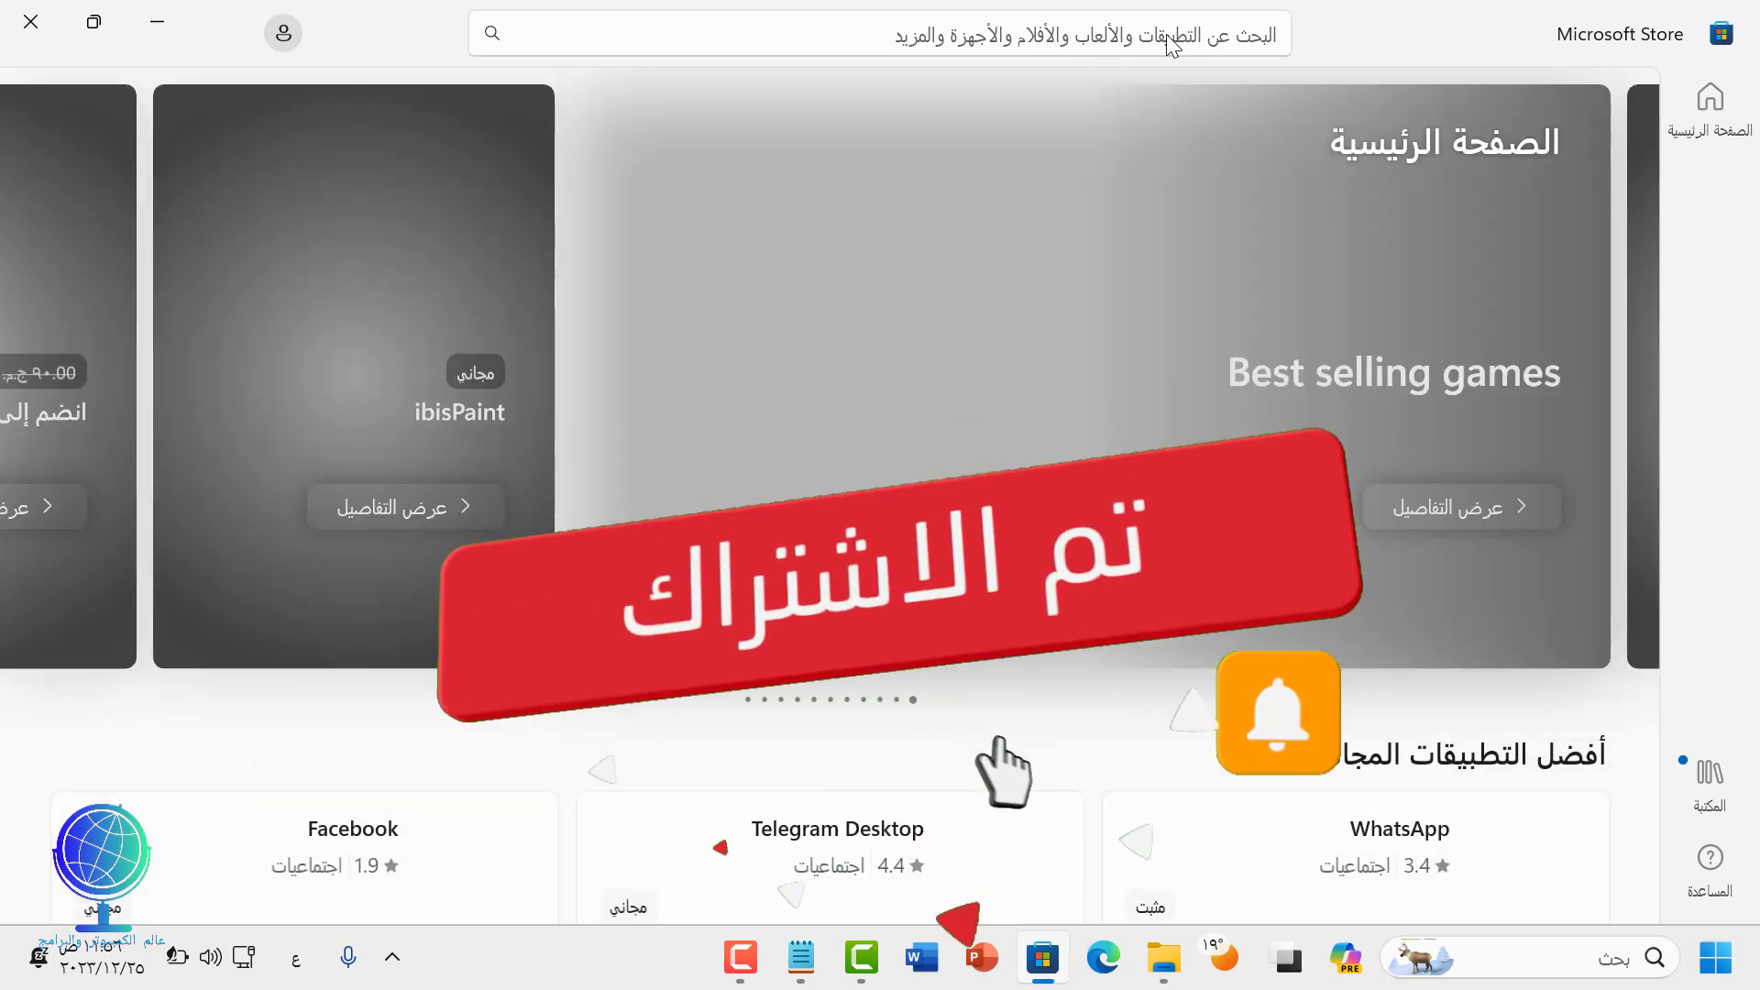
key(super+Down)
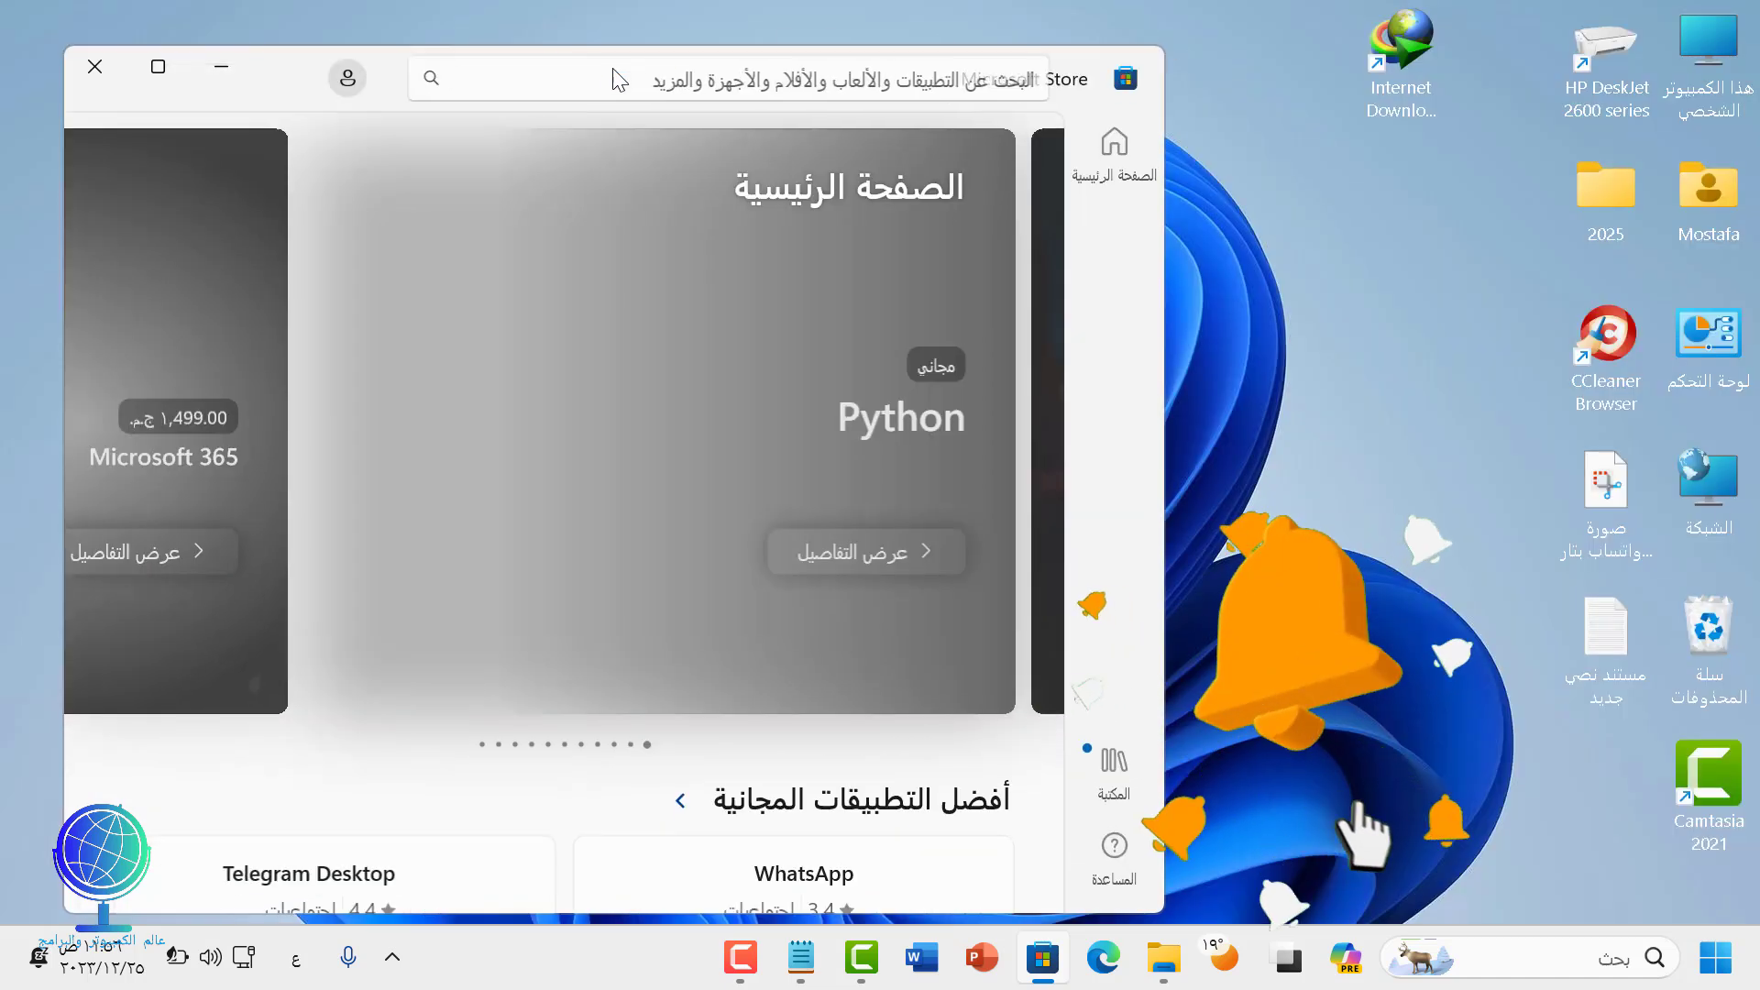
key(super+Up)
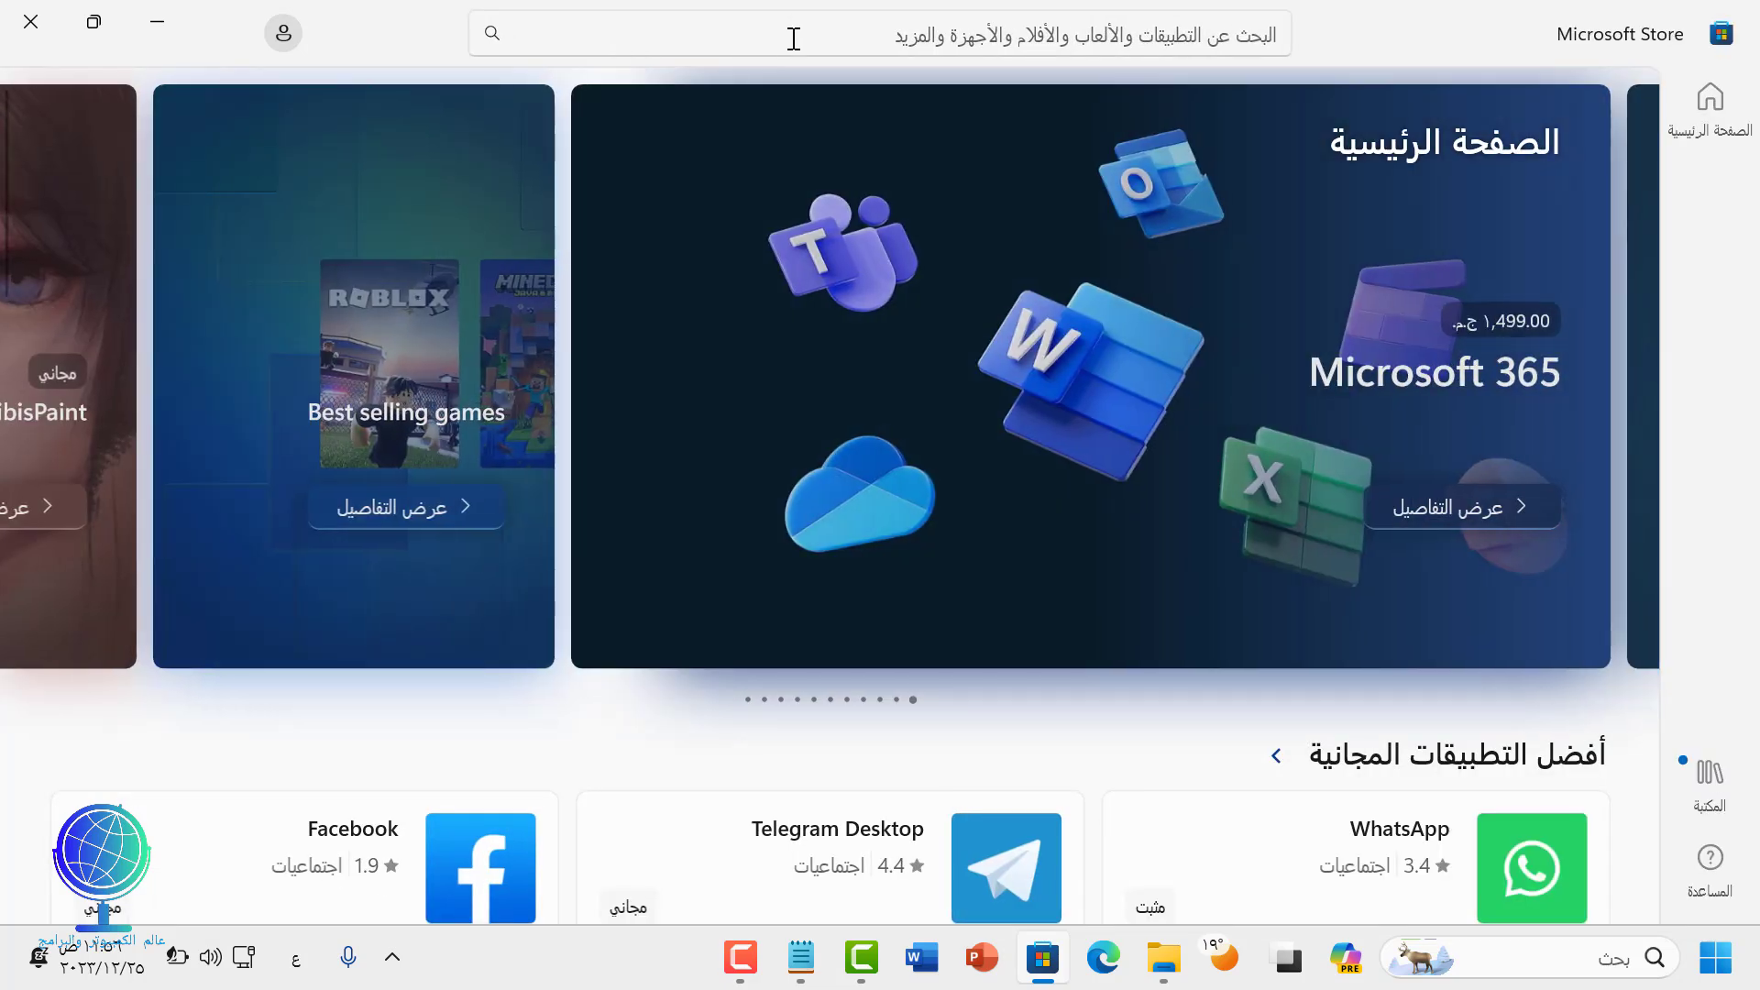
click(794, 38)
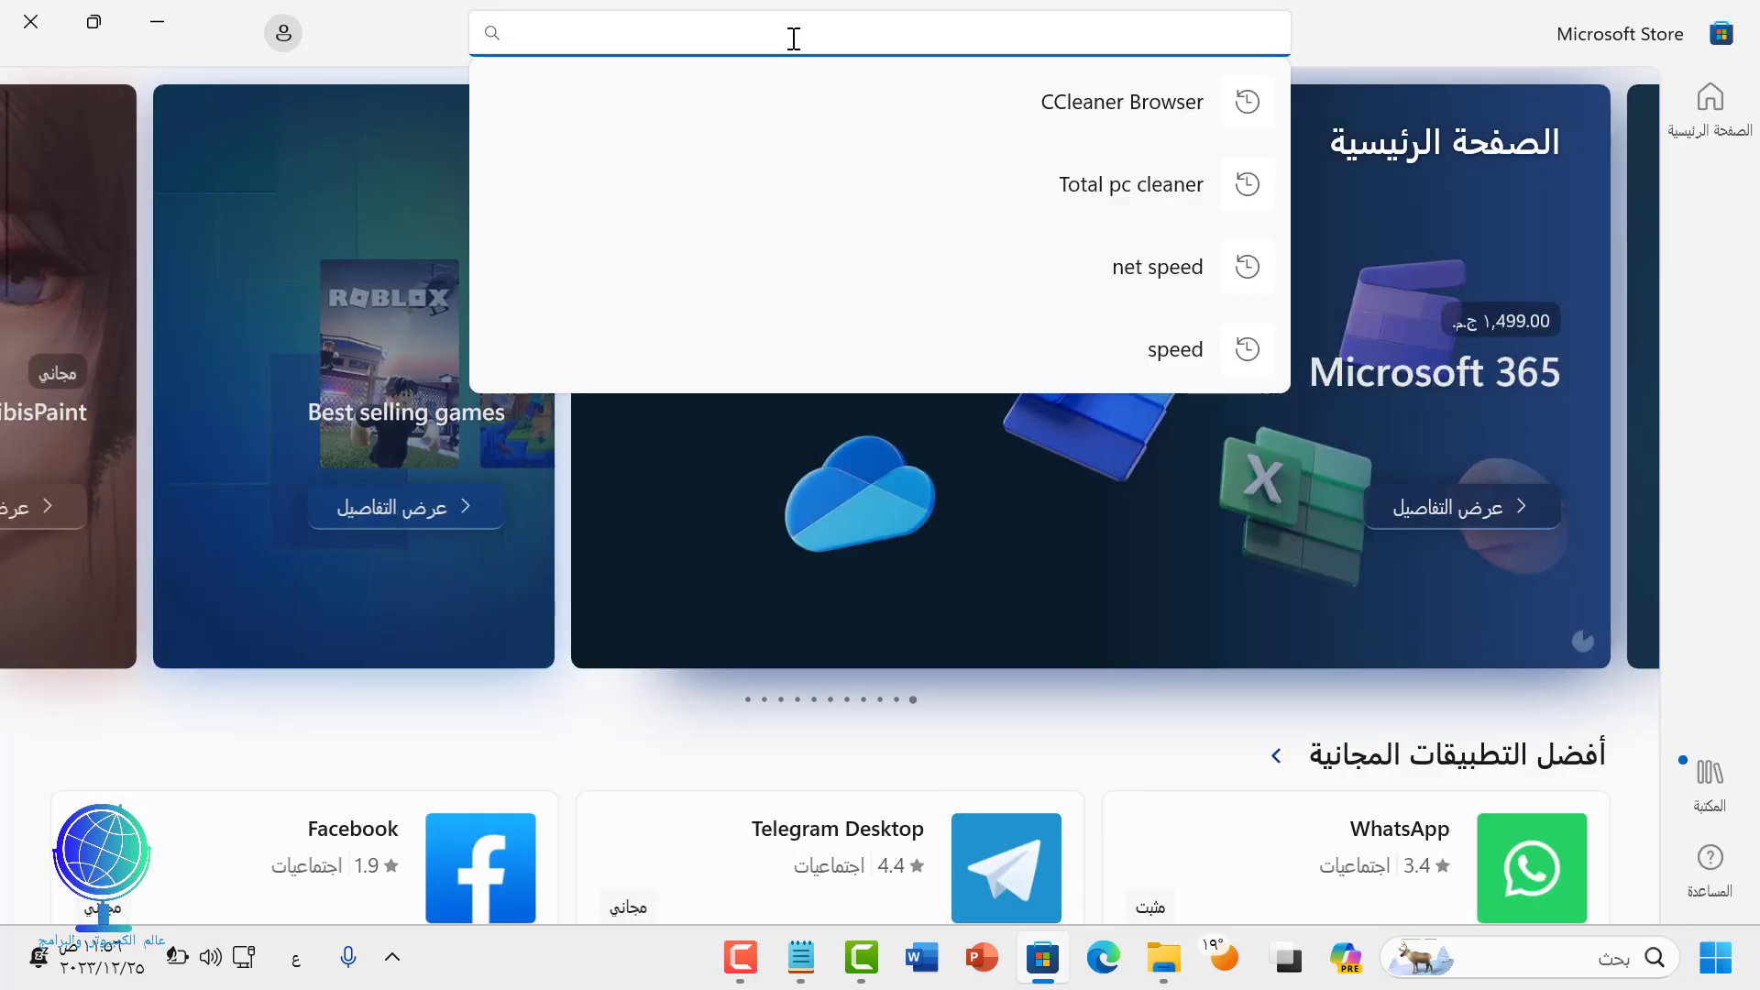
click(1095, 102)
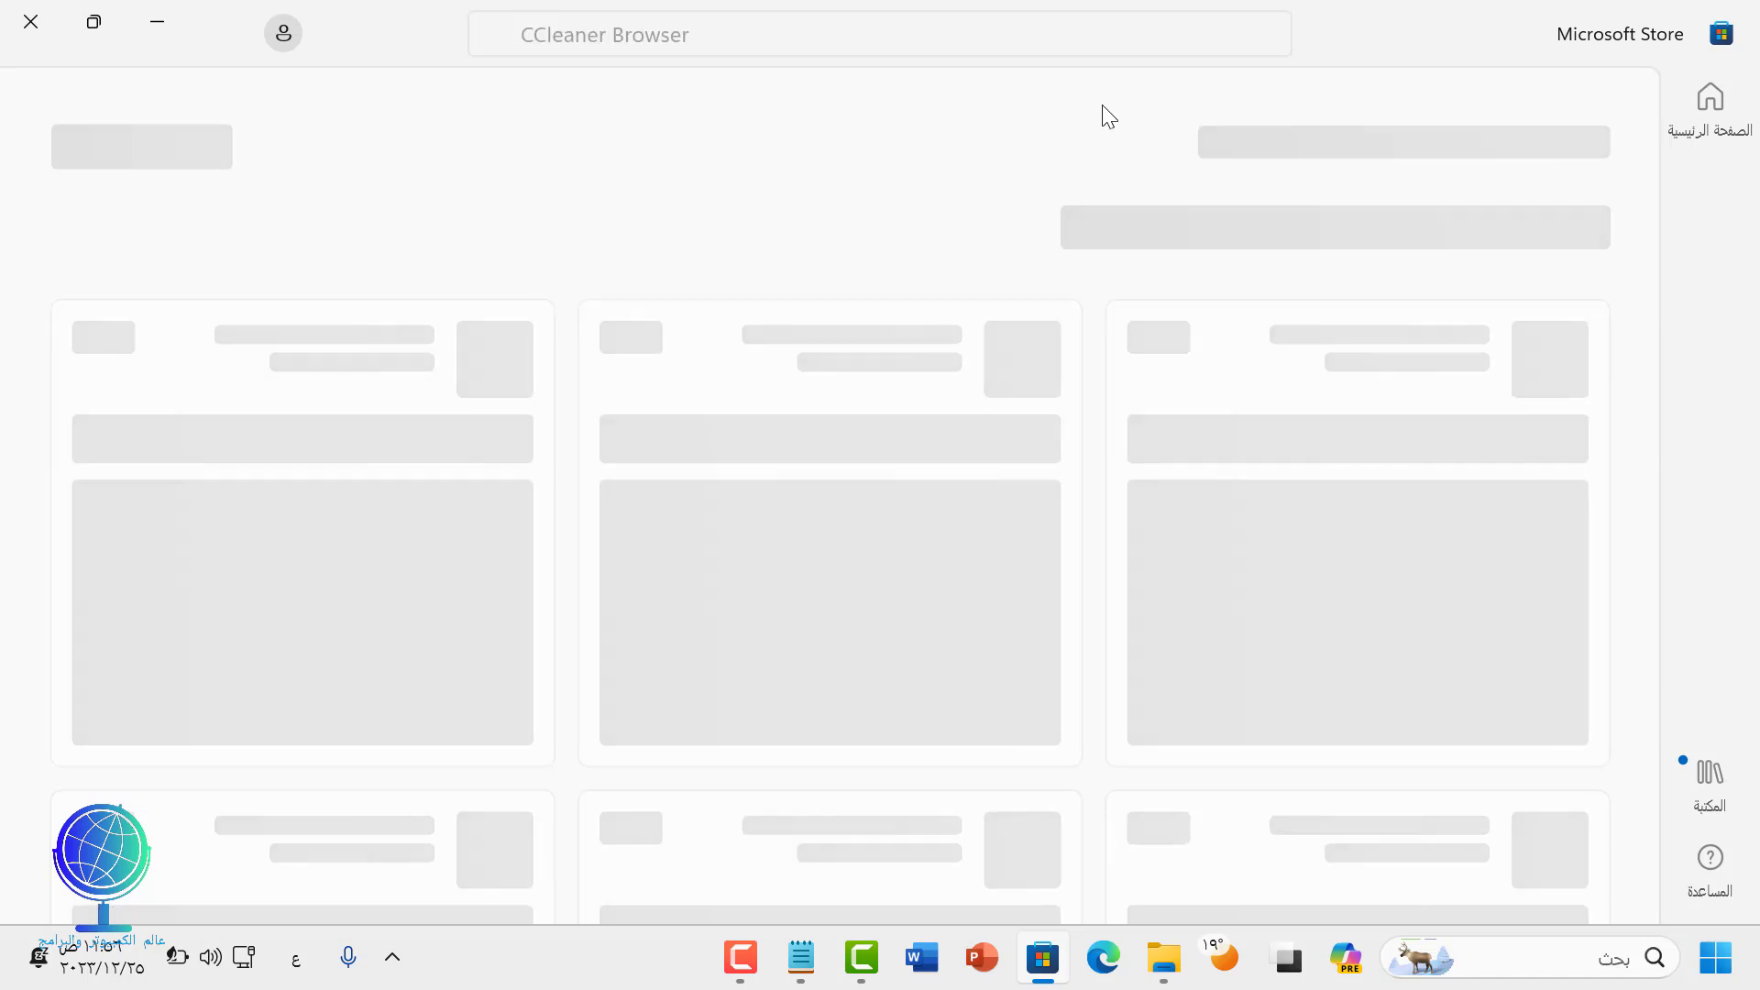